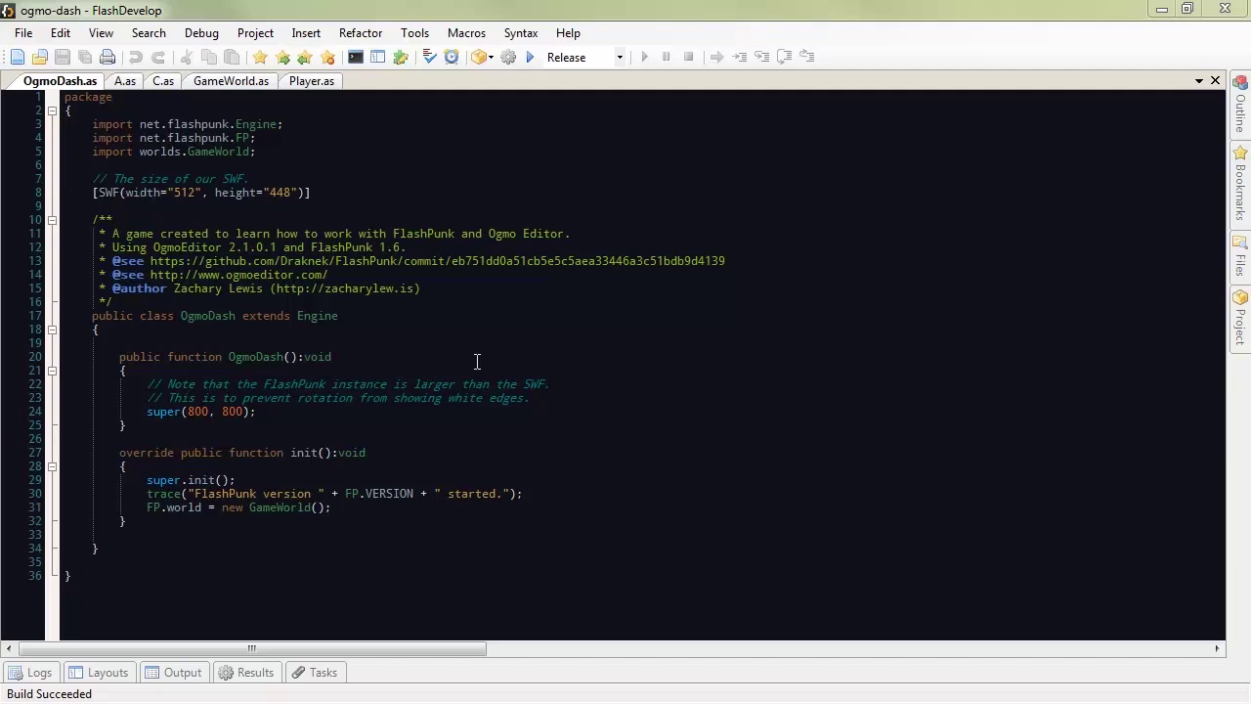
Step: Test-run the game, then highlight the FlashPunk commit link and Ogmo Editor web address
click(529, 56)
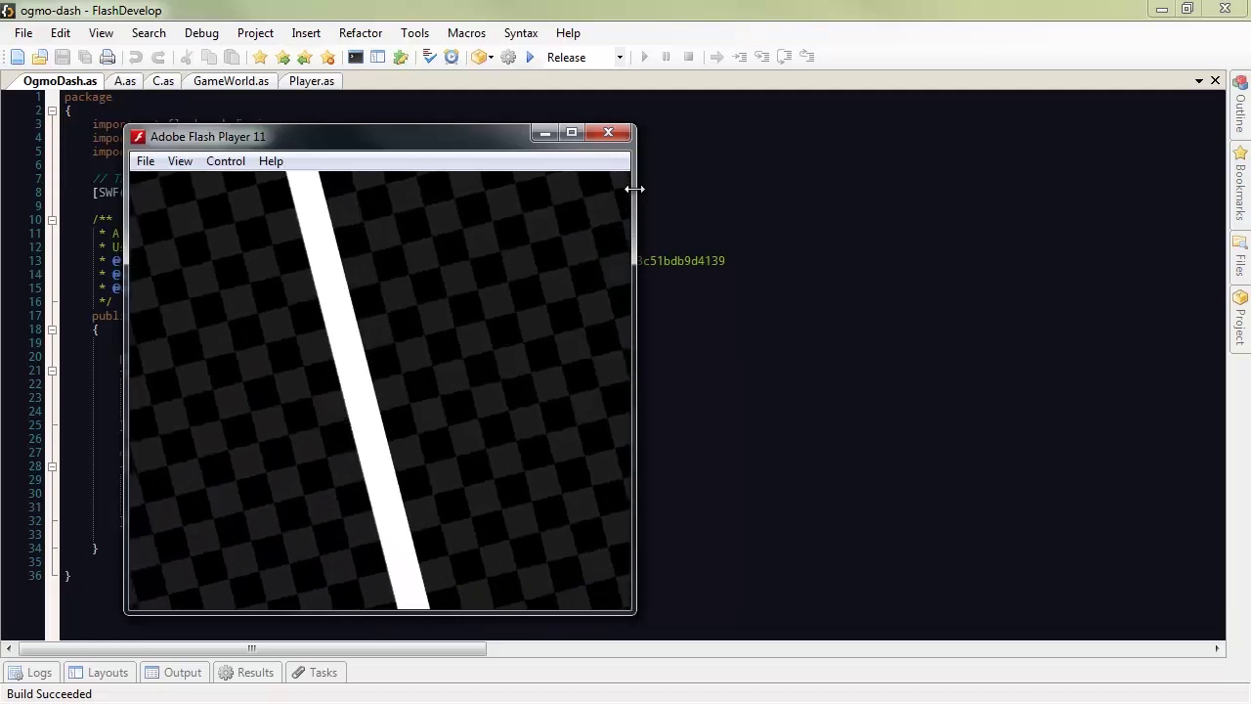
click(607, 133)
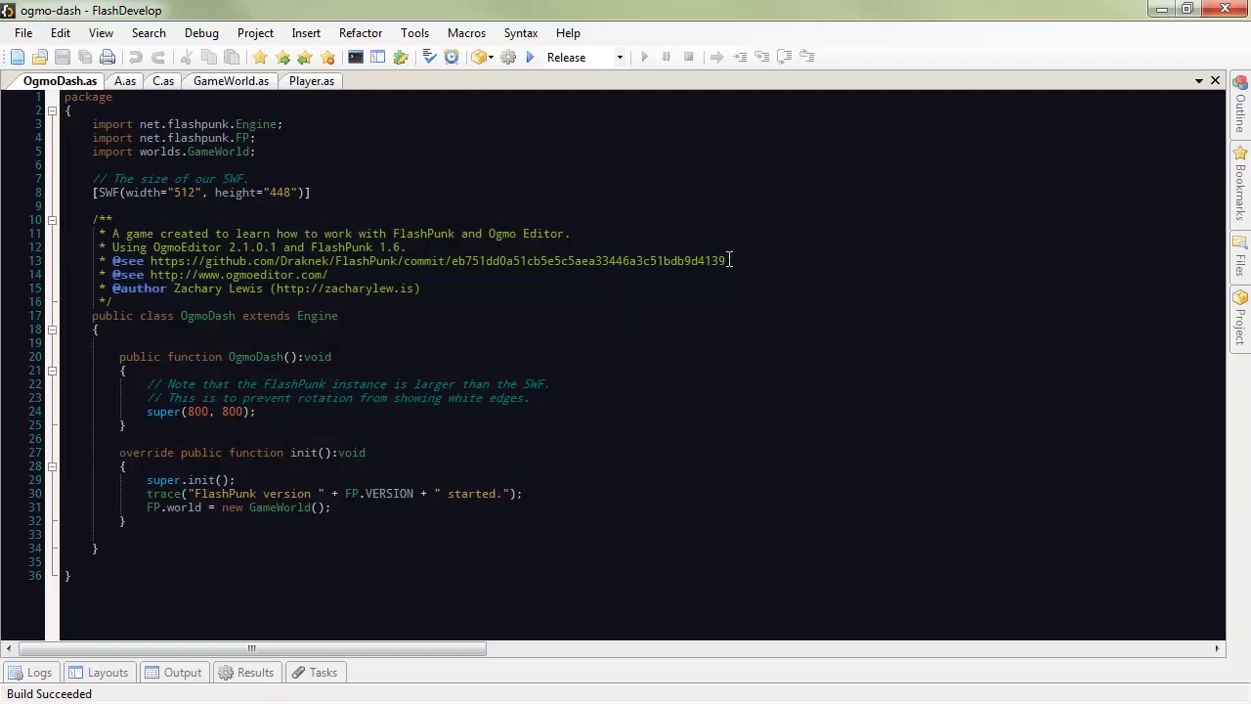
drag(726, 261, 148, 260)
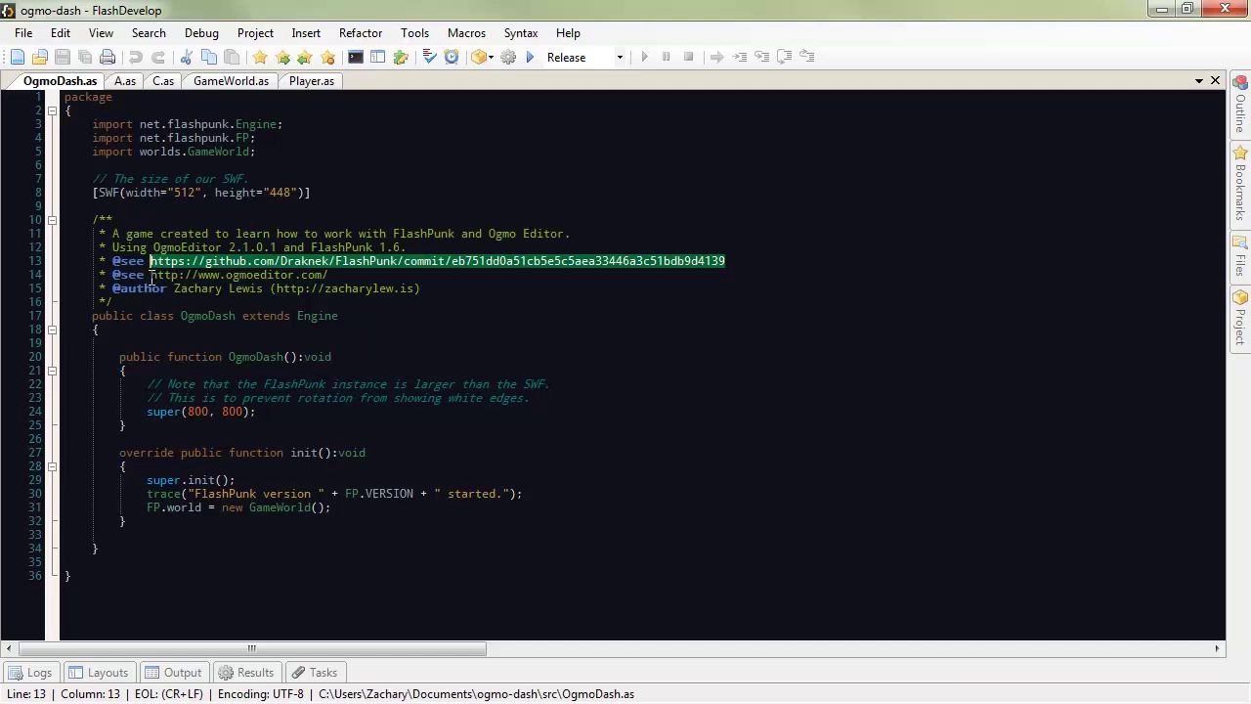
drag(151, 276, 329, 275)
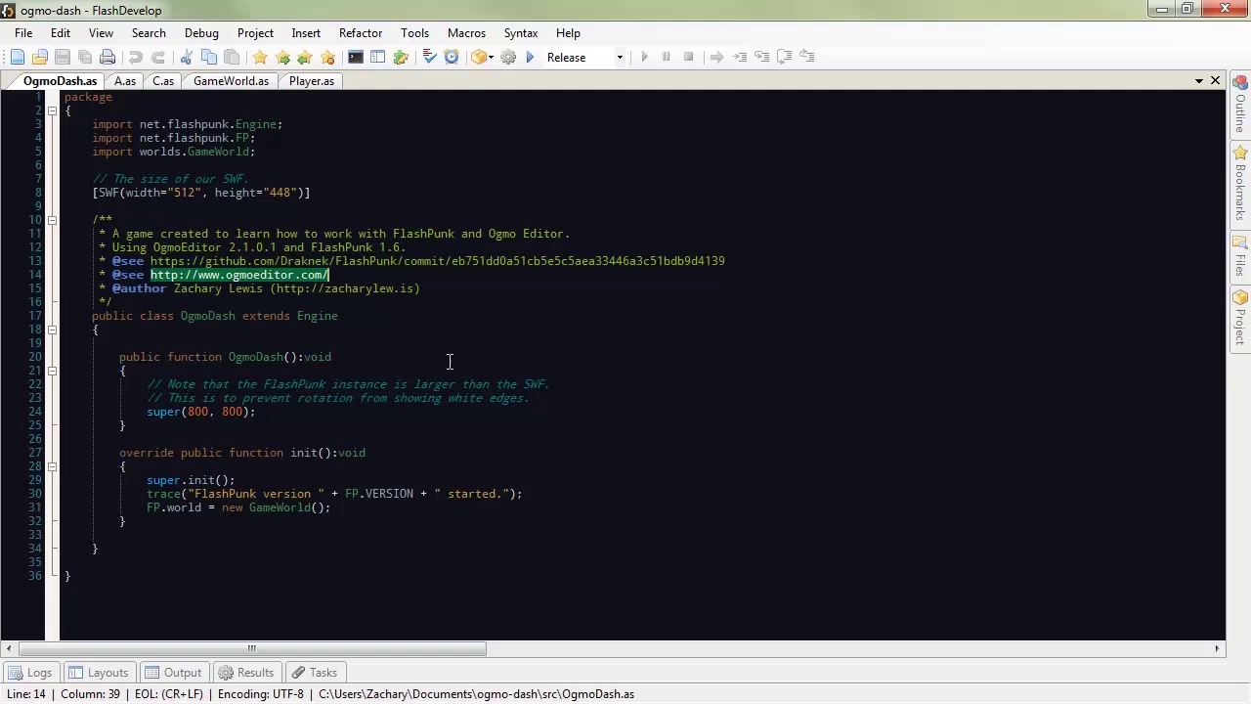
click(469, 452)
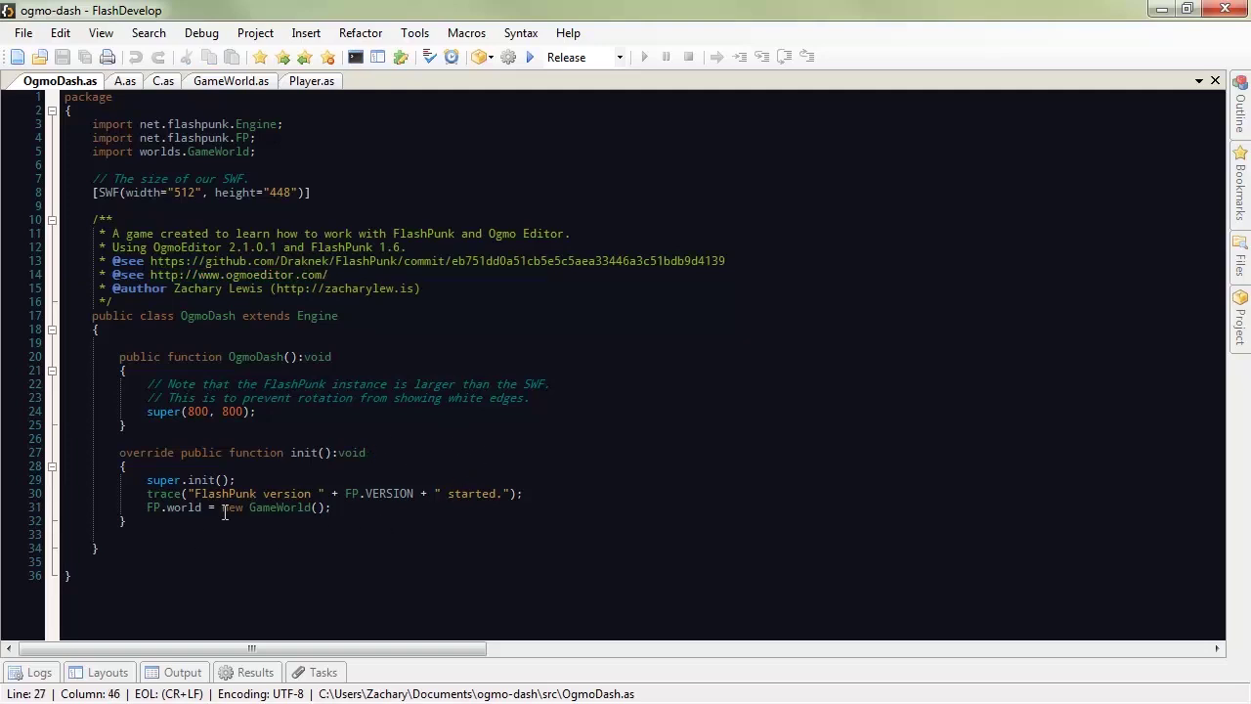
Step: Review the player and background embeds in A.as, then the constants in C.as
click(124, 80)
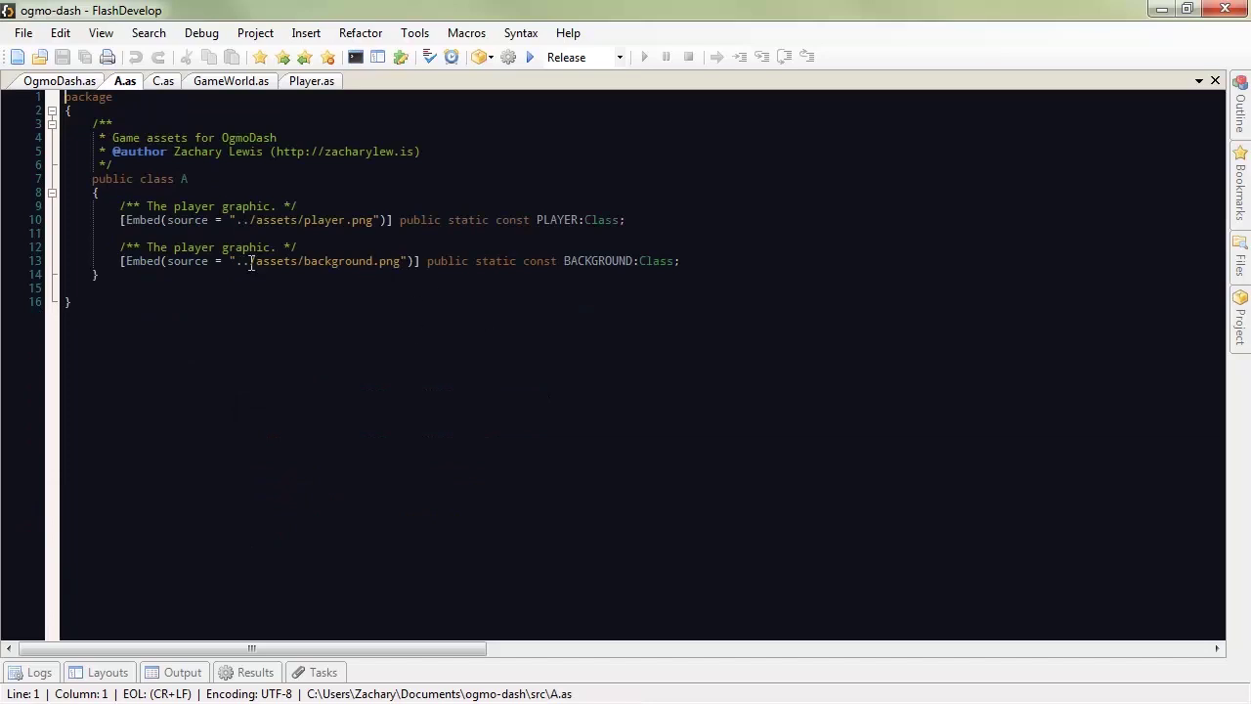
click(630, 219)
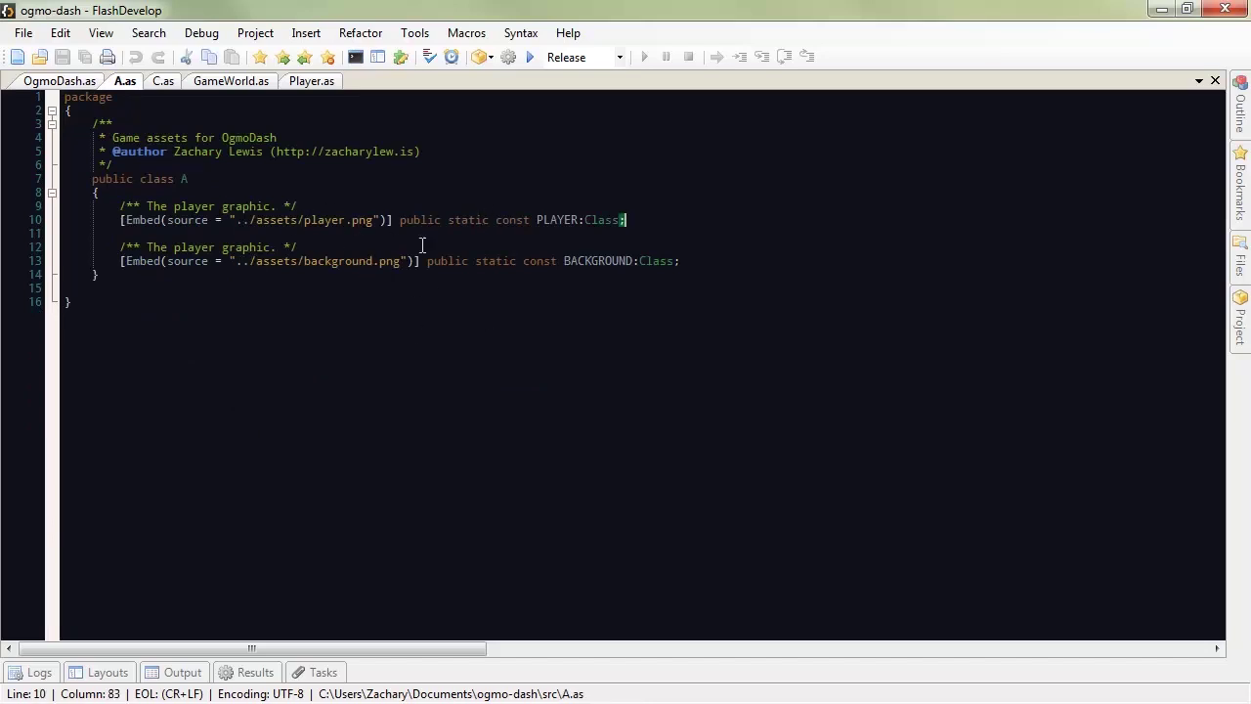
click(22, 221)
click(28, 262)
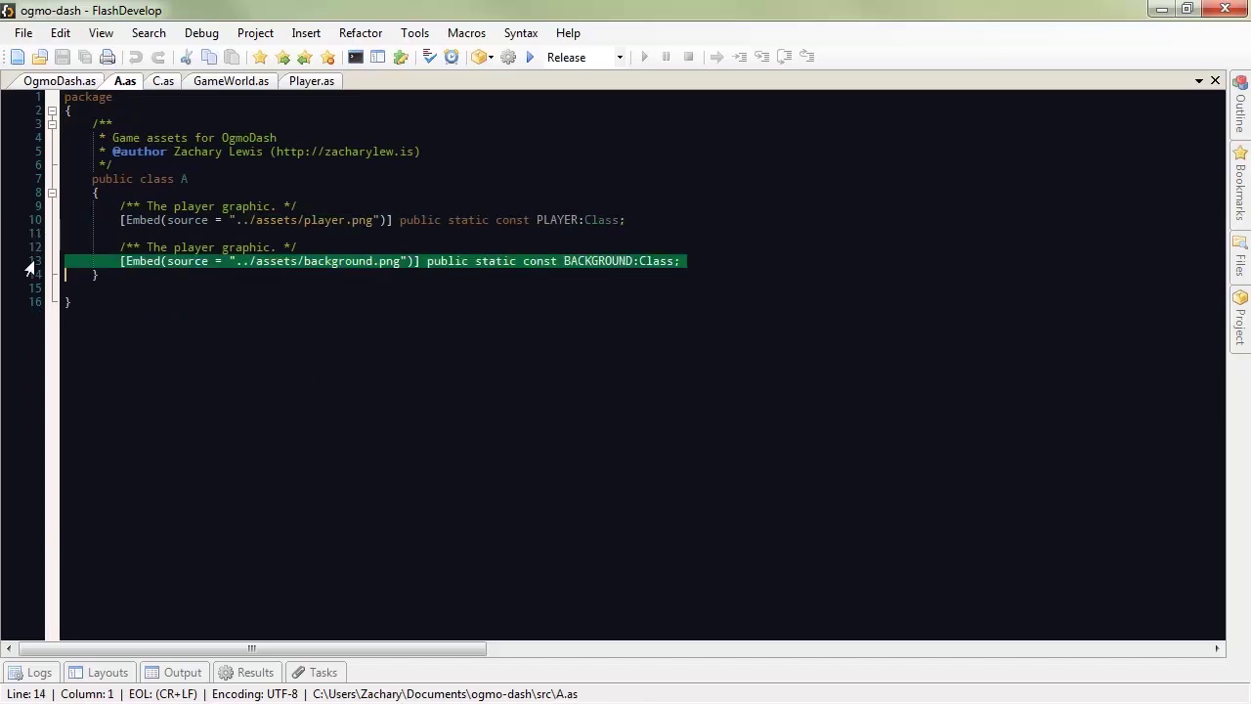
click(163, 83)
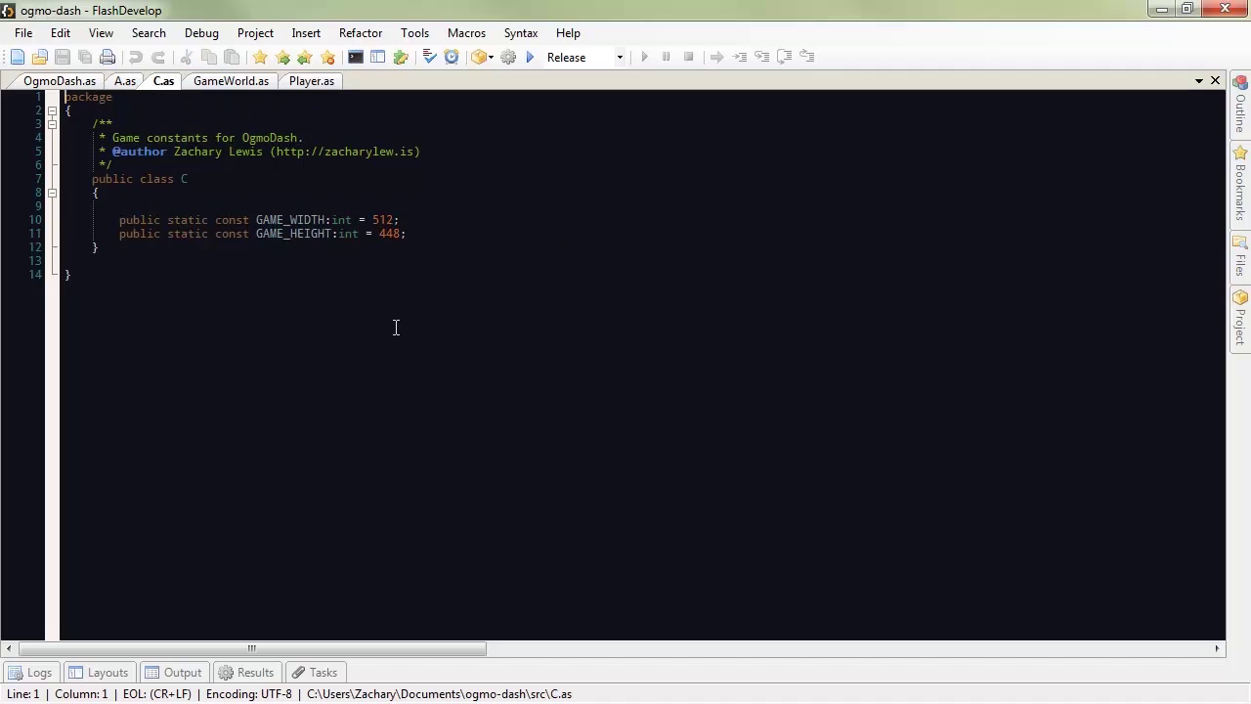
Step: Scroll through GameWorld.as and highlight the TODO note inside loadMap
click(228, 86)
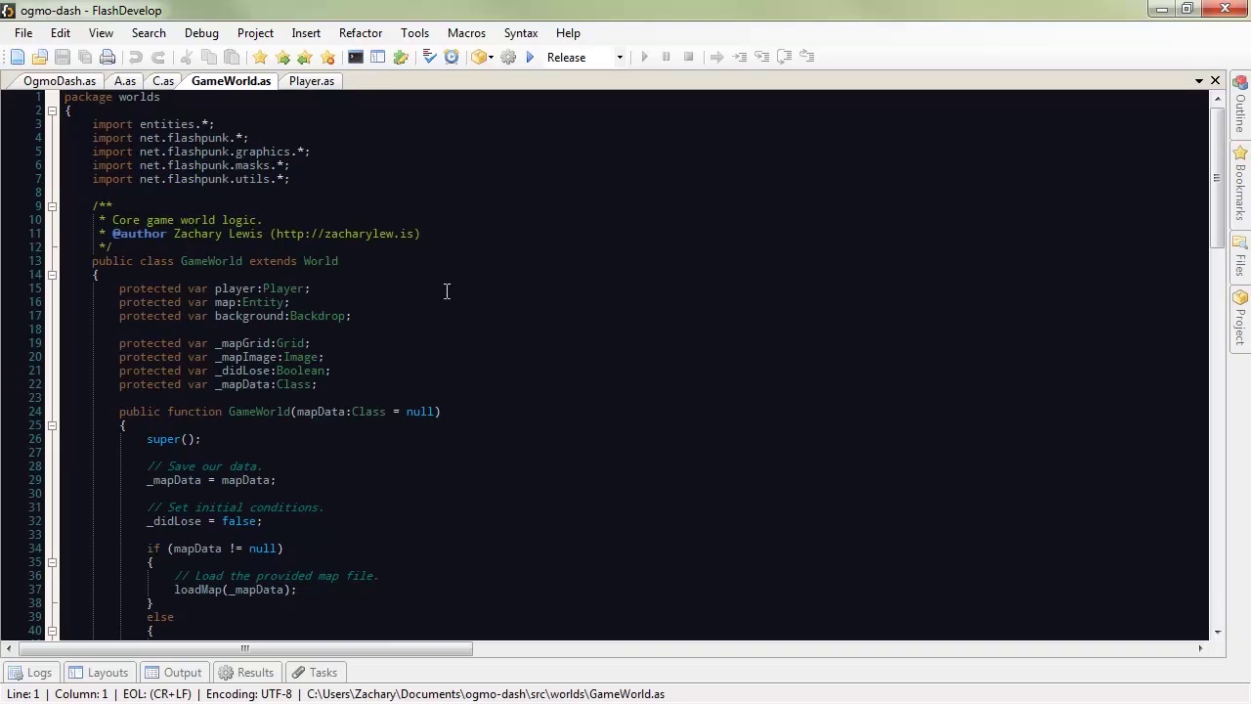
scroll(415, 279, down, 3)
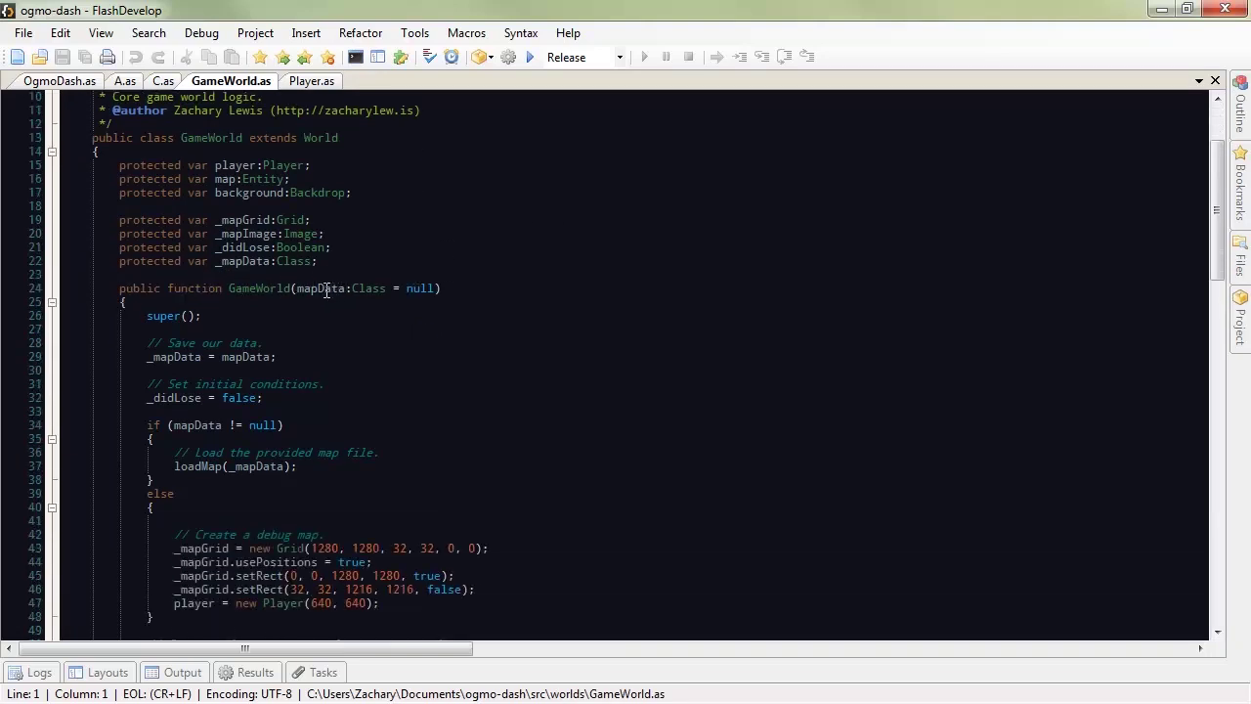
mouse_move(322, 293)
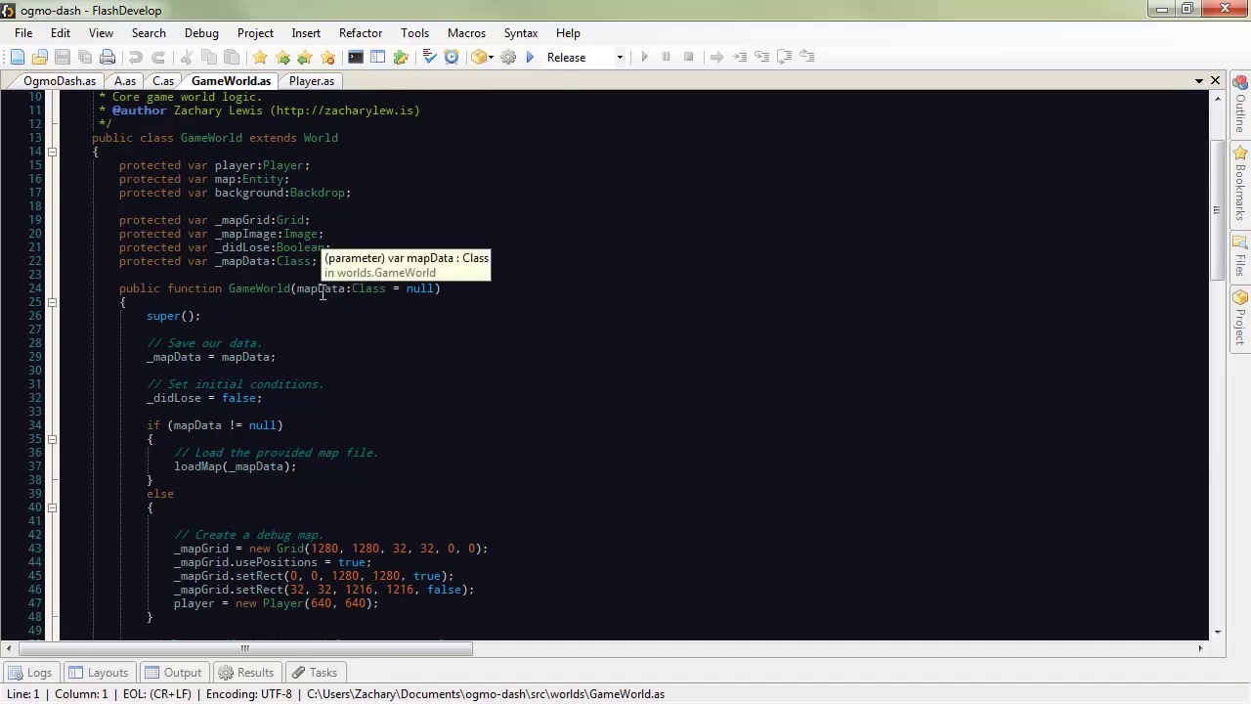
scroll(366, 338, down, 2)
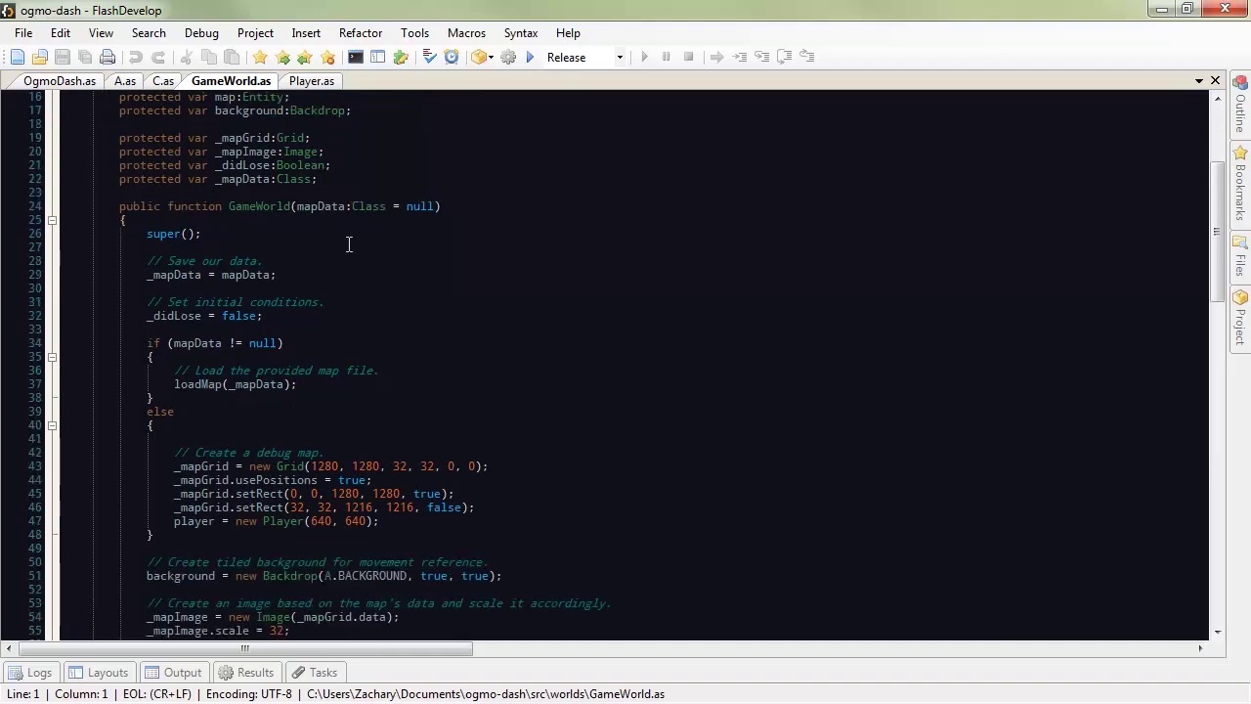
scroll(350, 250, down, 20)
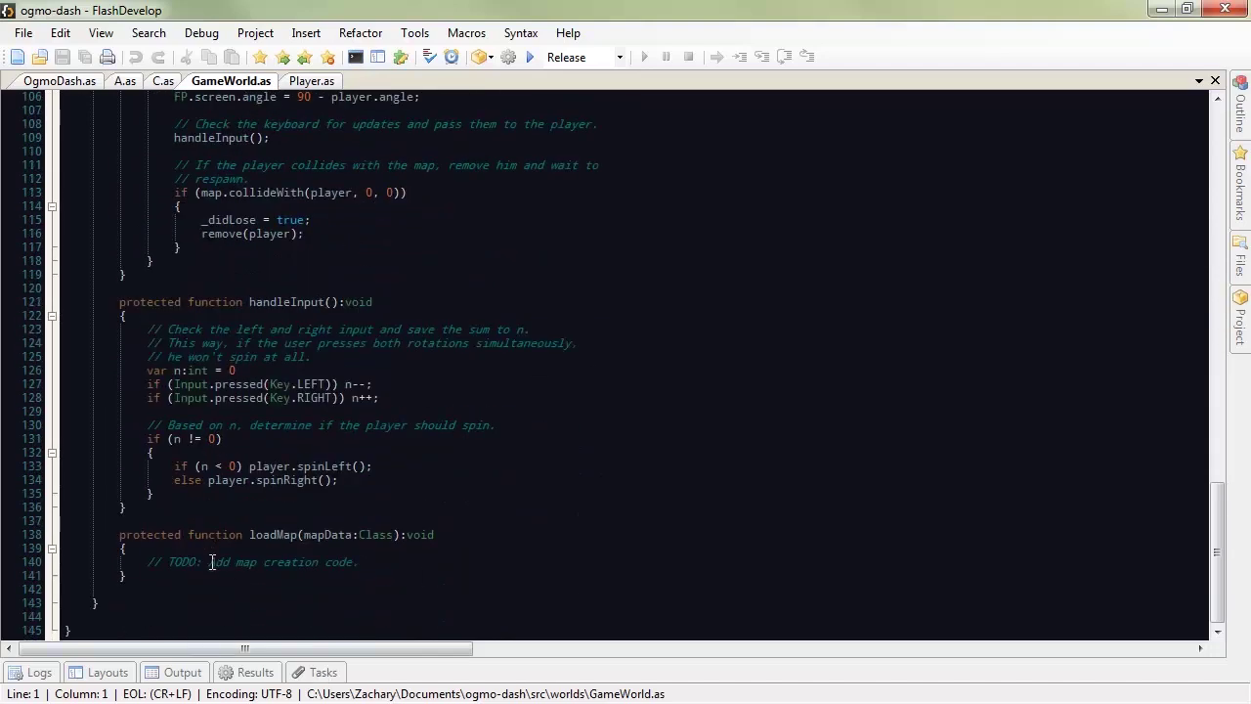
drag(212, 562, 376, 559)
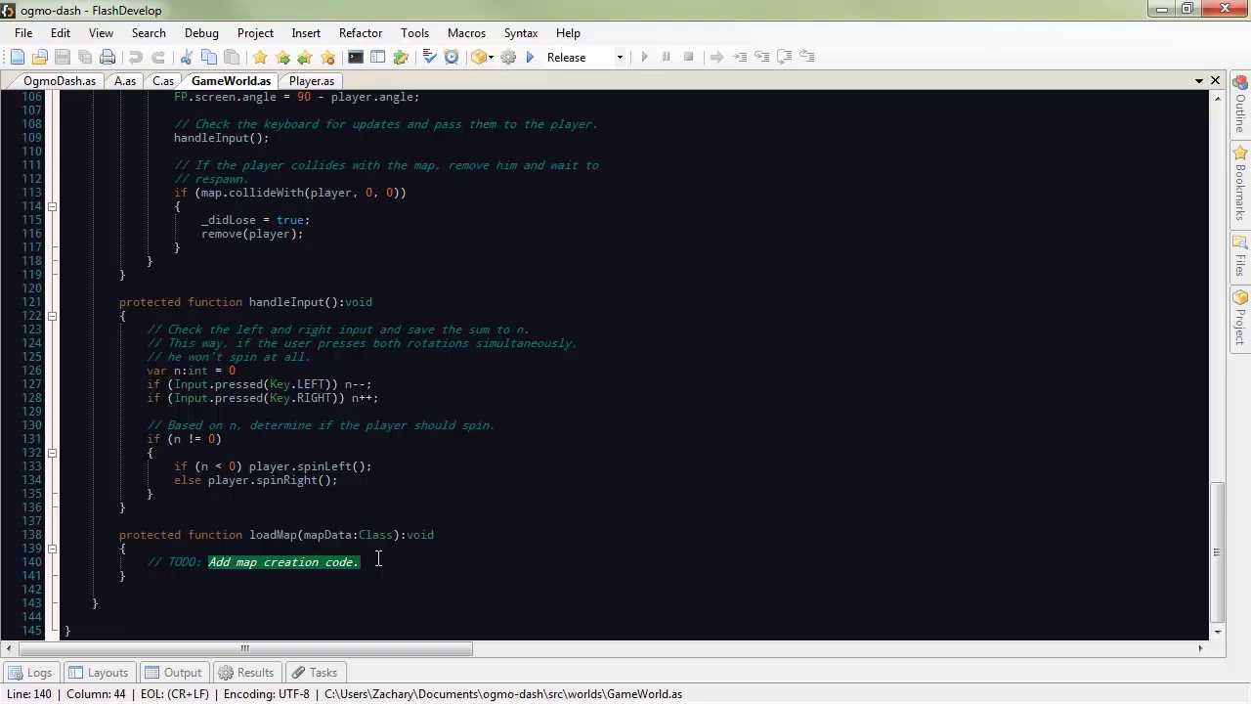
Step: Review the Player class movement and rotation code in Player.as
click(309, 81)
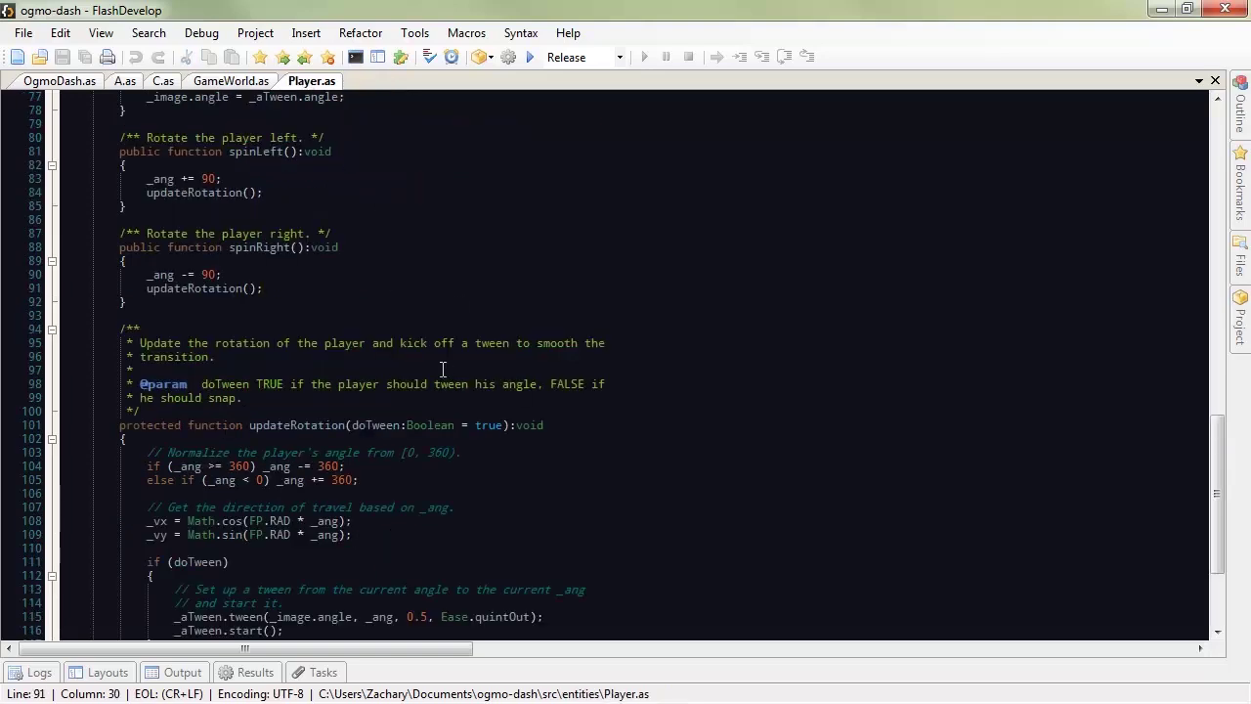
scroll(443, 370, up, 20)
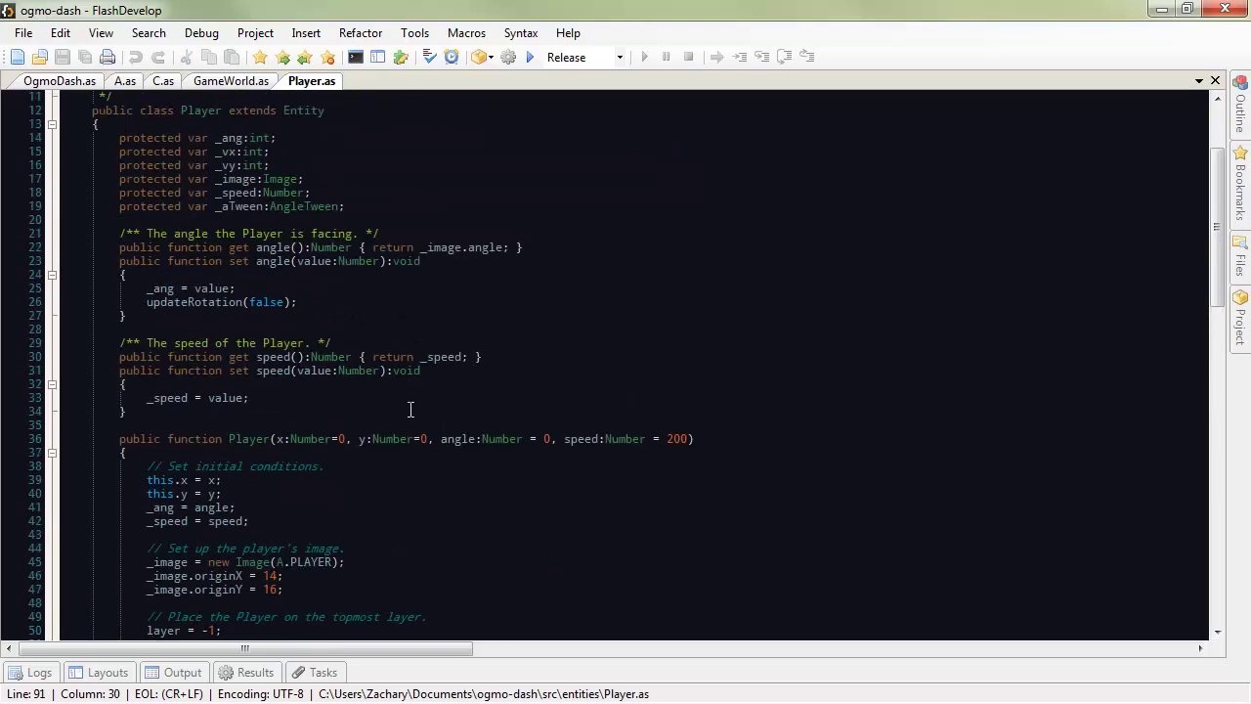
scroll(410, 410, up, 3)
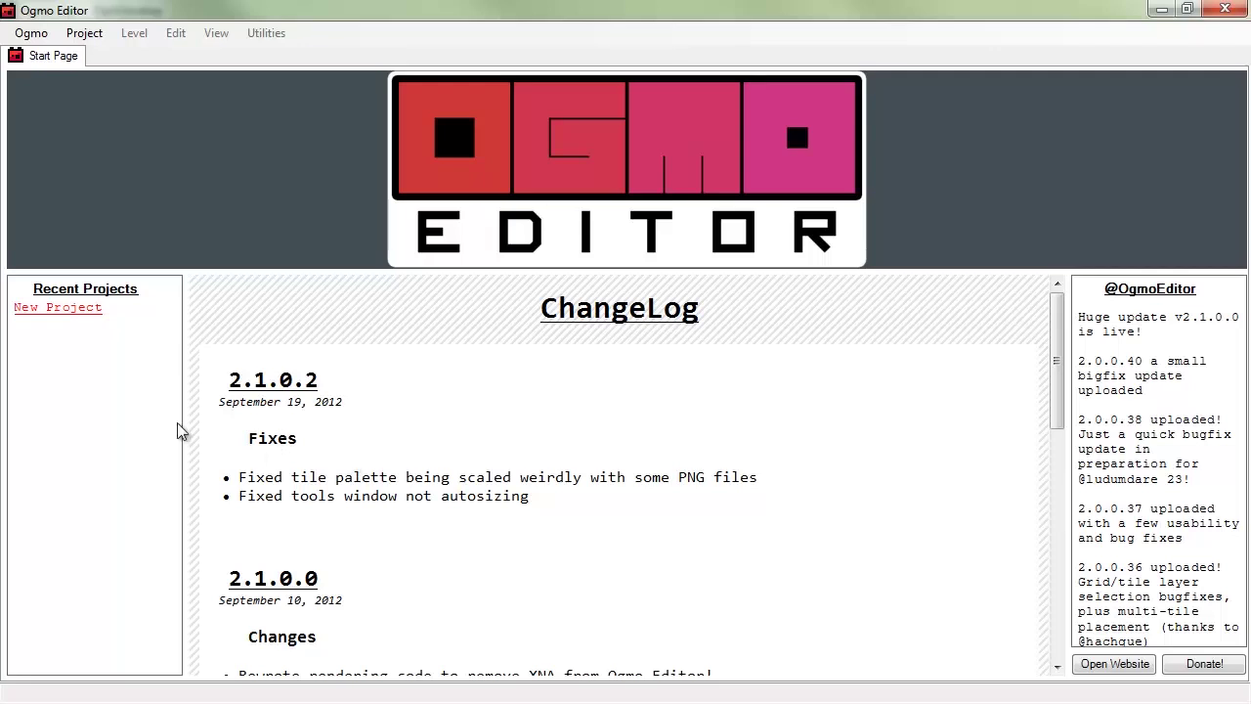
Step: Create a throwaway New Project, glance at its settings, cancel them, and close the project
click(56, 308)
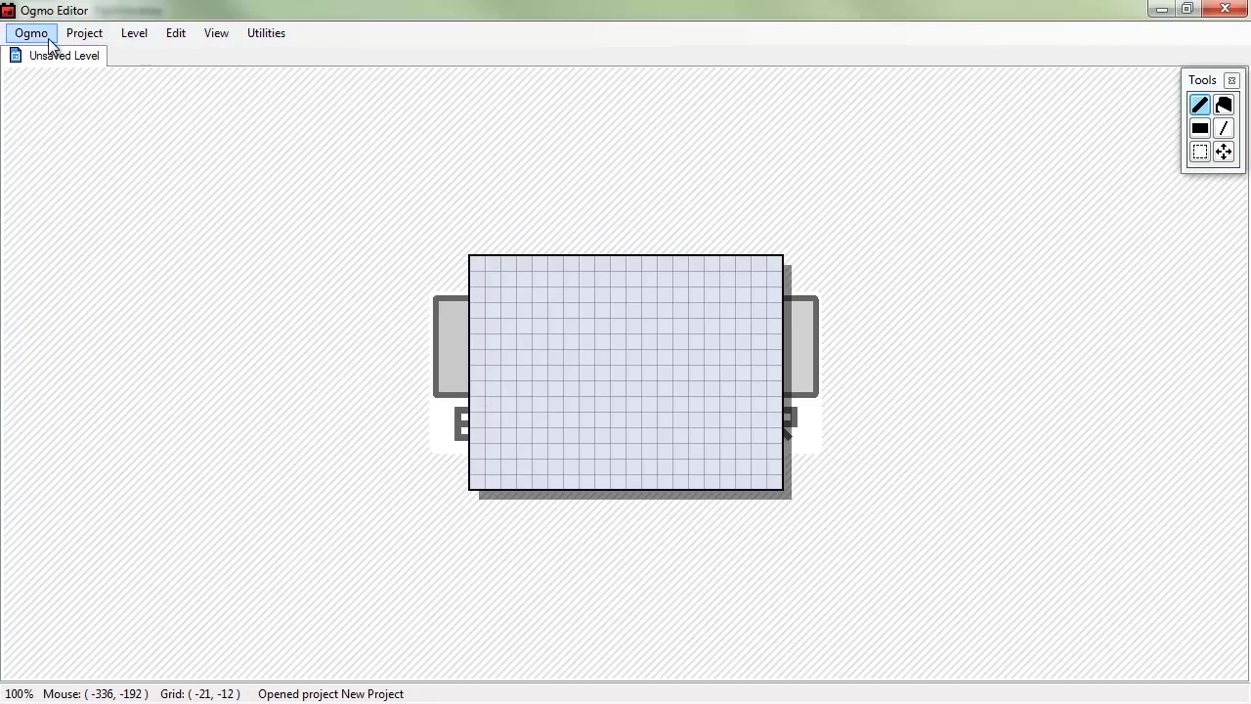
click(84, 35)
click(119, 98)
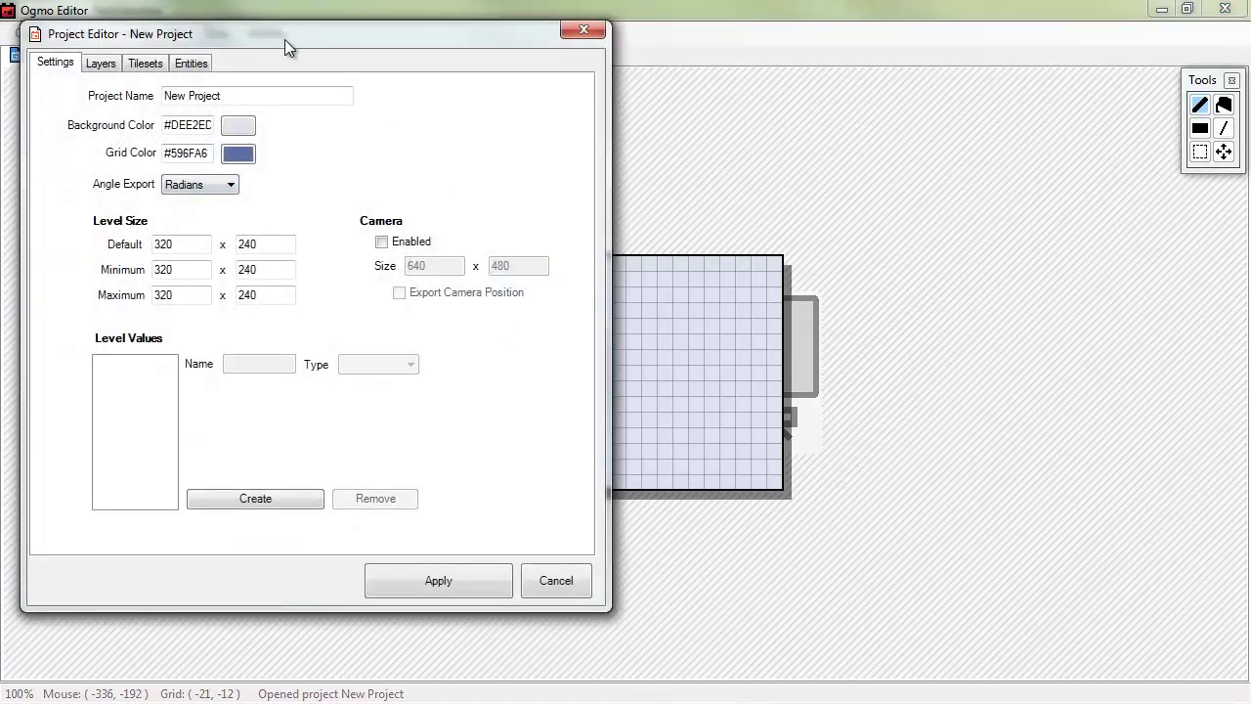
drag(285, 40, 525, 47)
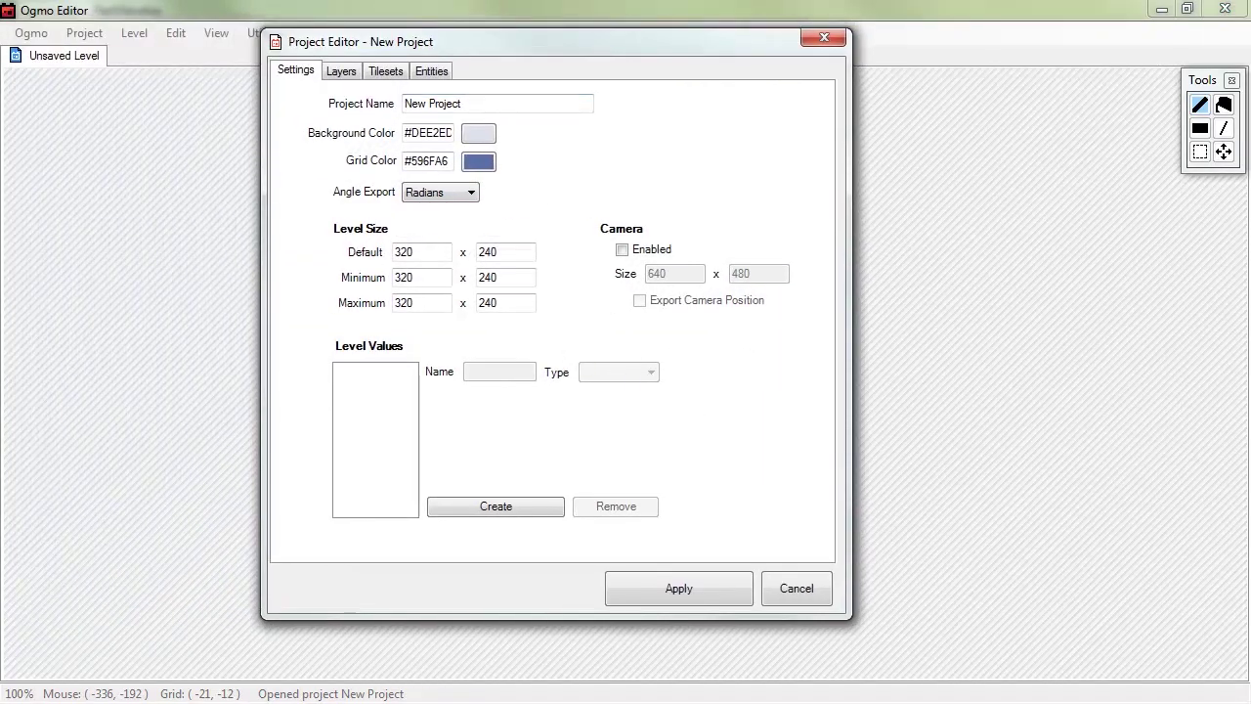
key(Escape)
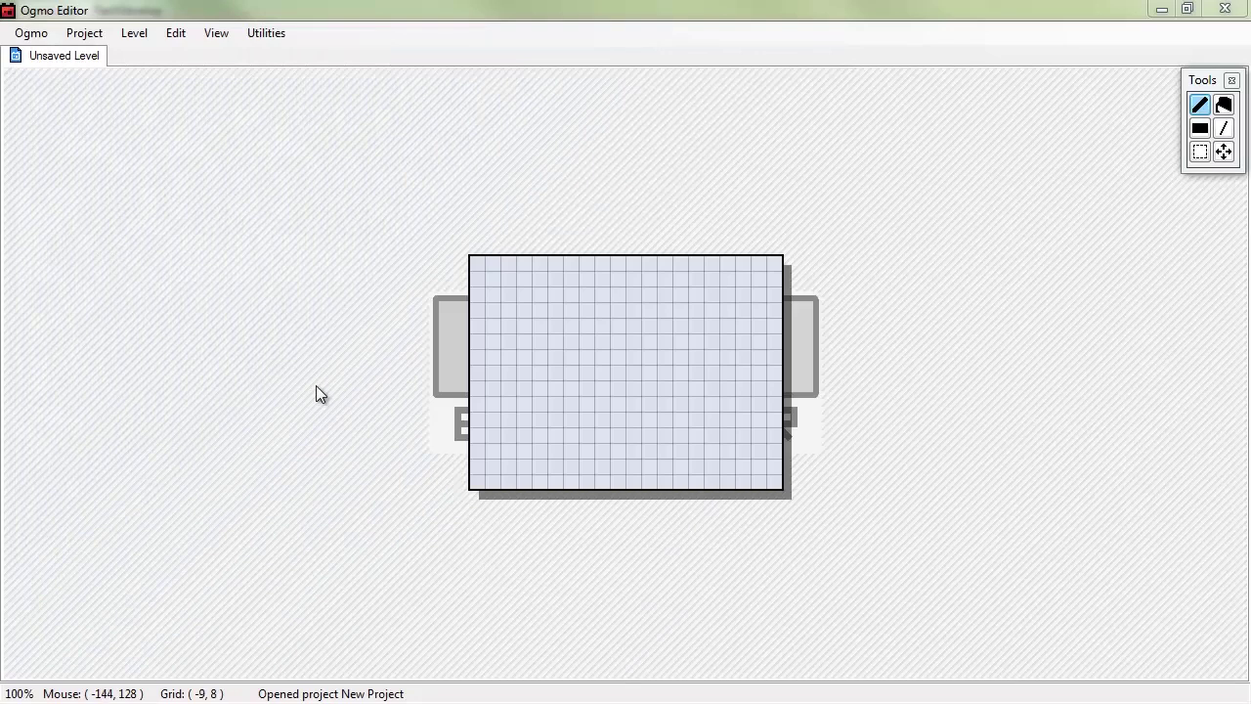
click(84, 33)
click(130, 120)
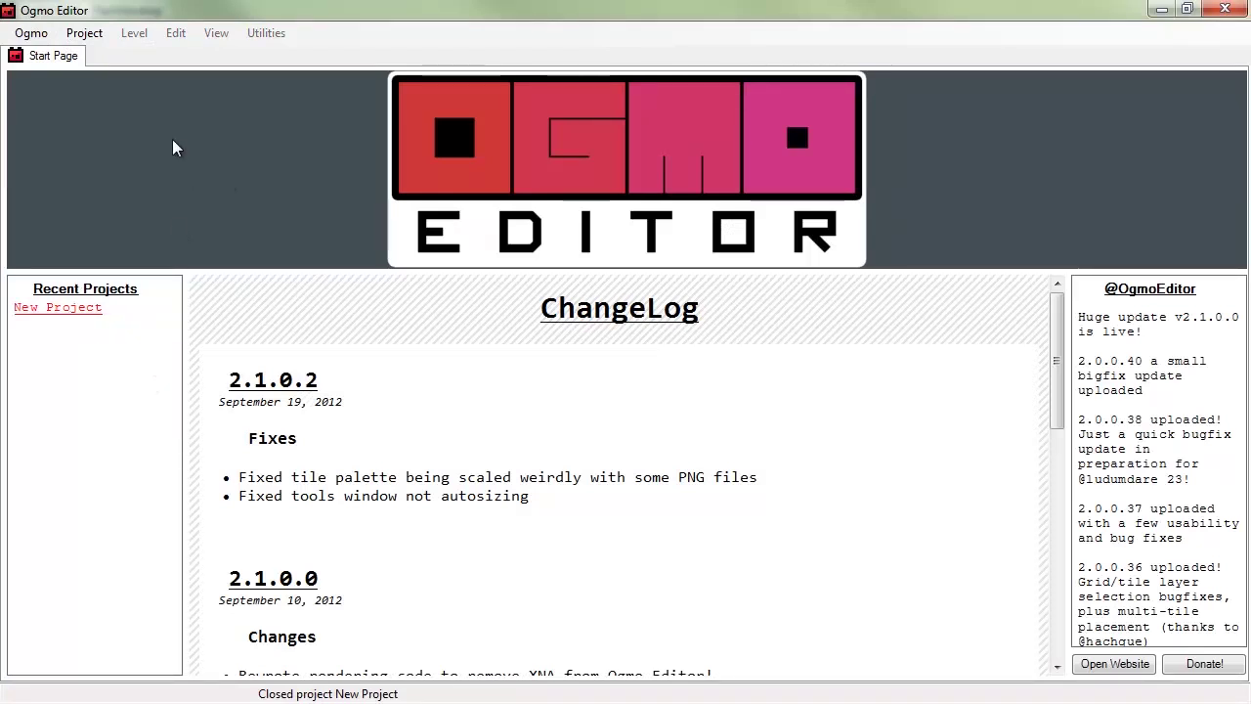
Step: Start a new project and browse to the ogmo-dash levels folder for saving
click(33, 34)
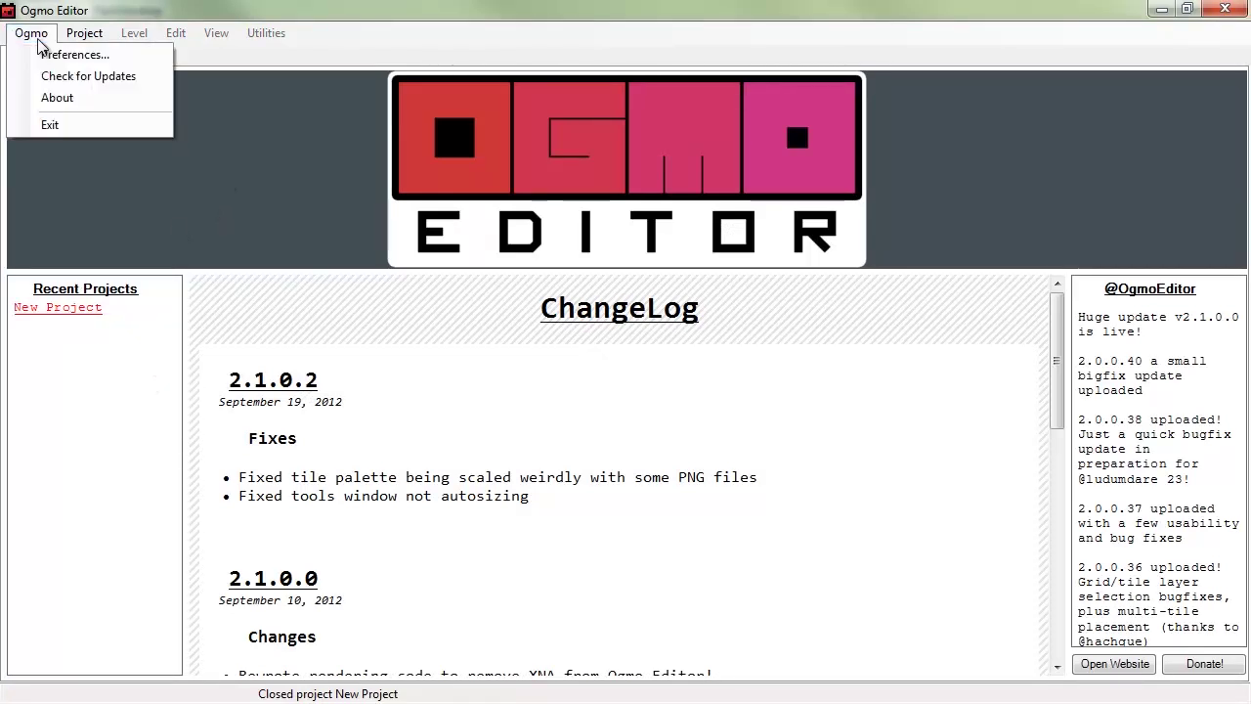
mouse_move(85, 34)
click(101, 55)
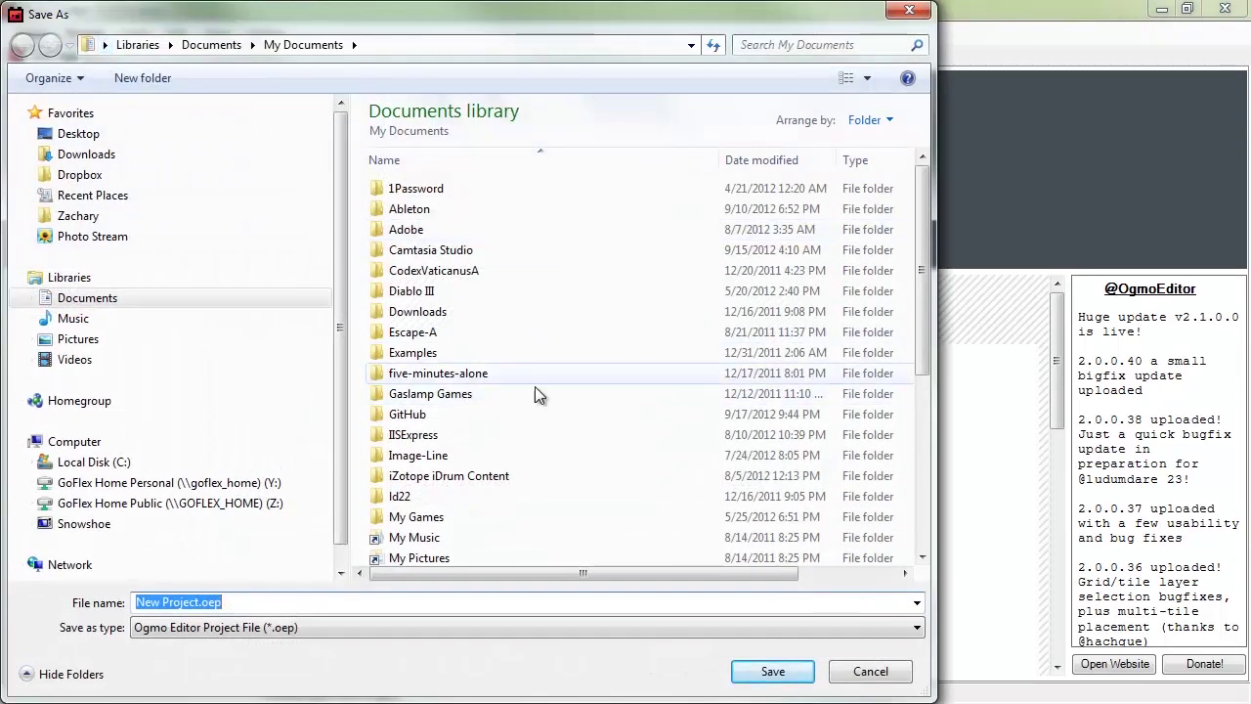
double_click(442, 415)
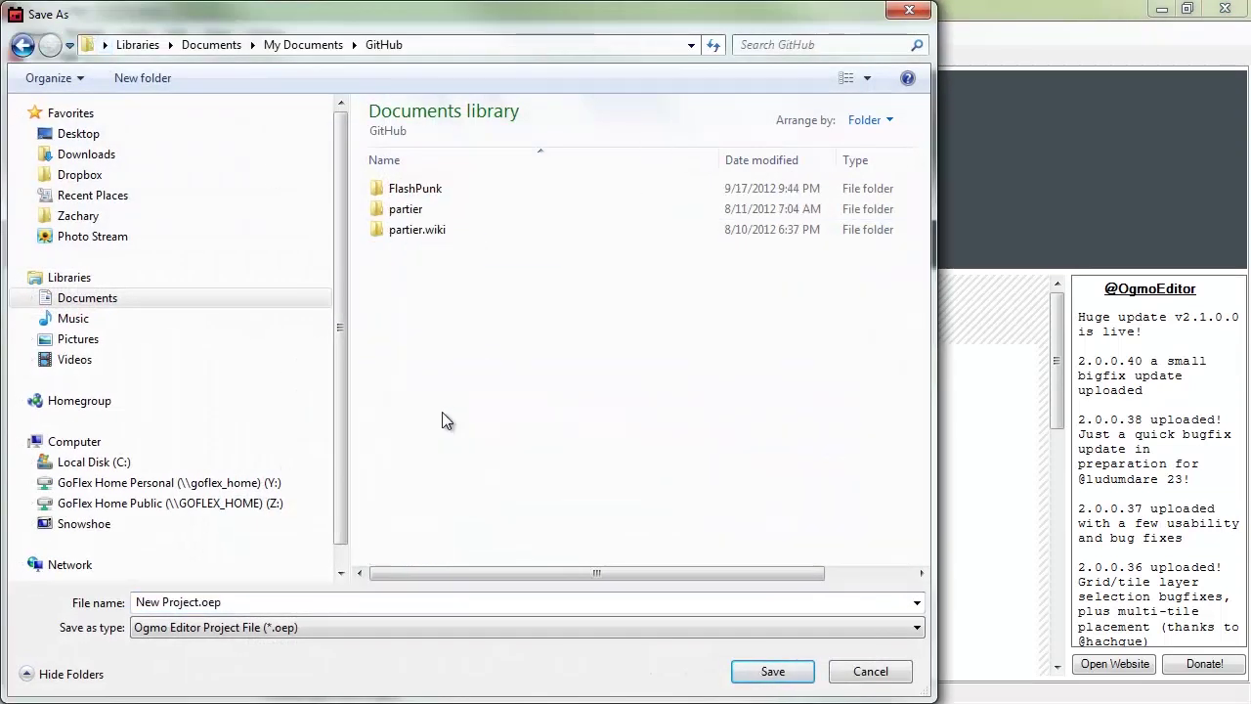
double_click(396, 193)
key(BackSpace)
key(BackSpace)
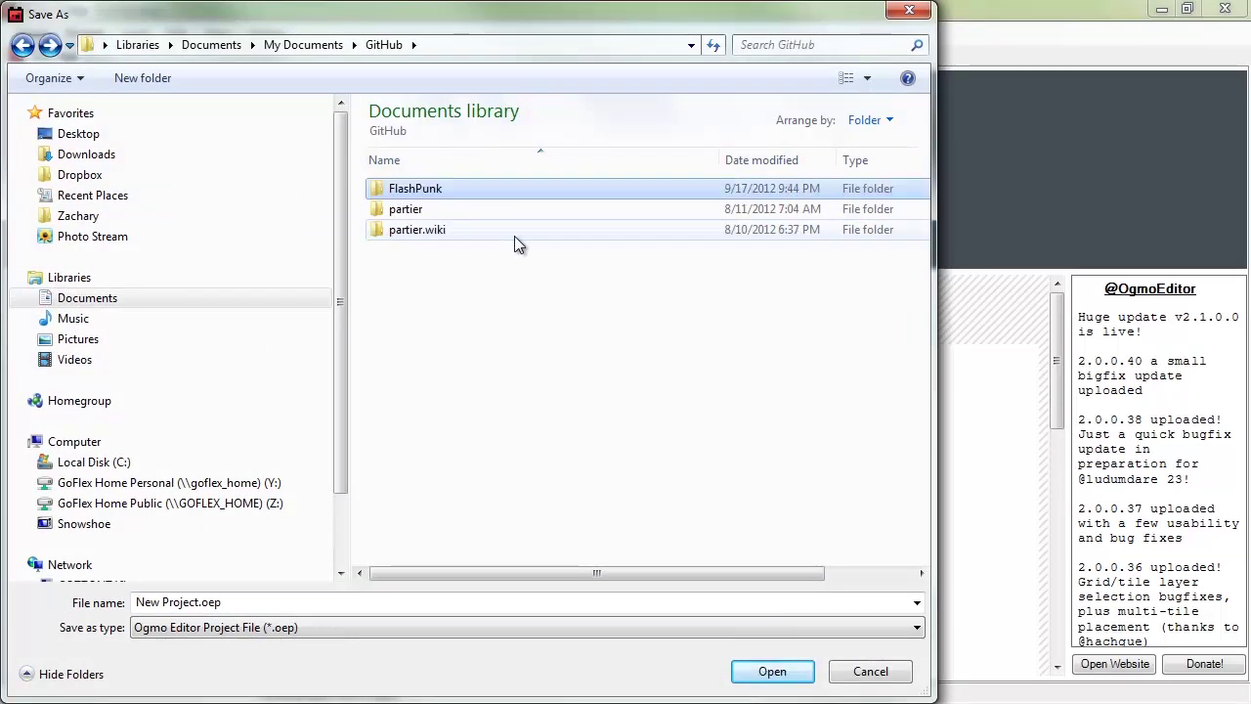
scroll(479, 430, down, 5)
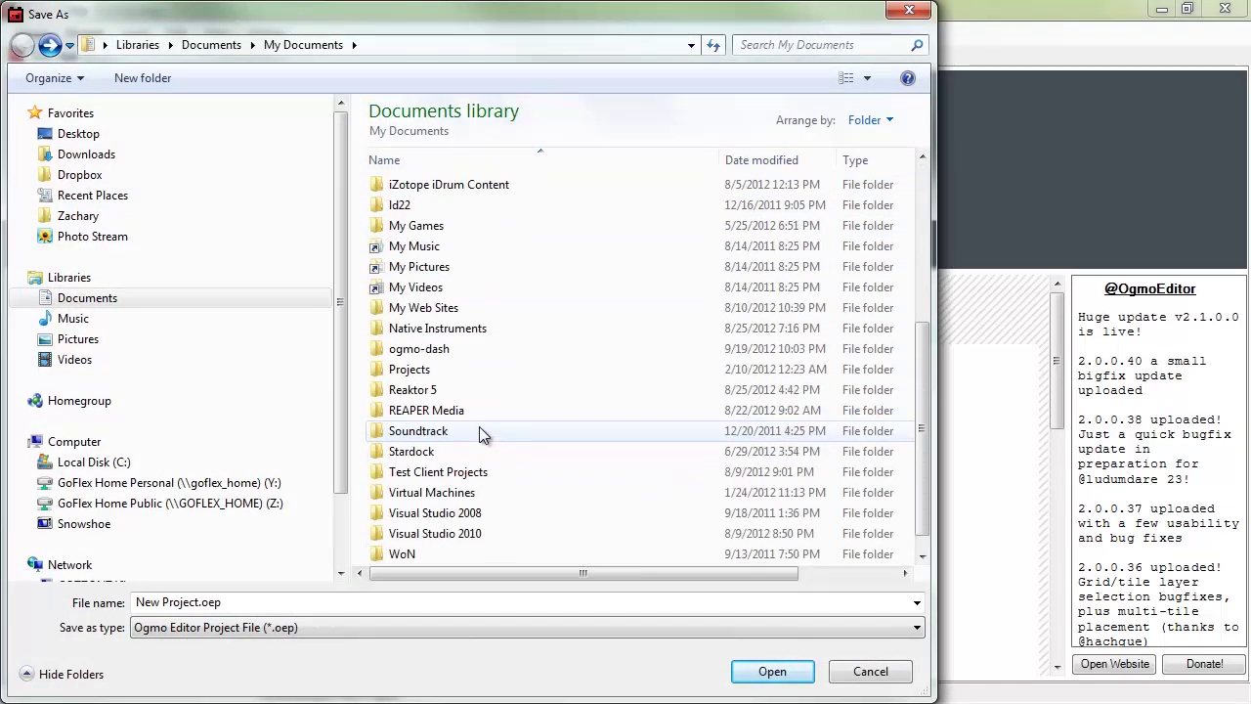
double_click(460, 352)
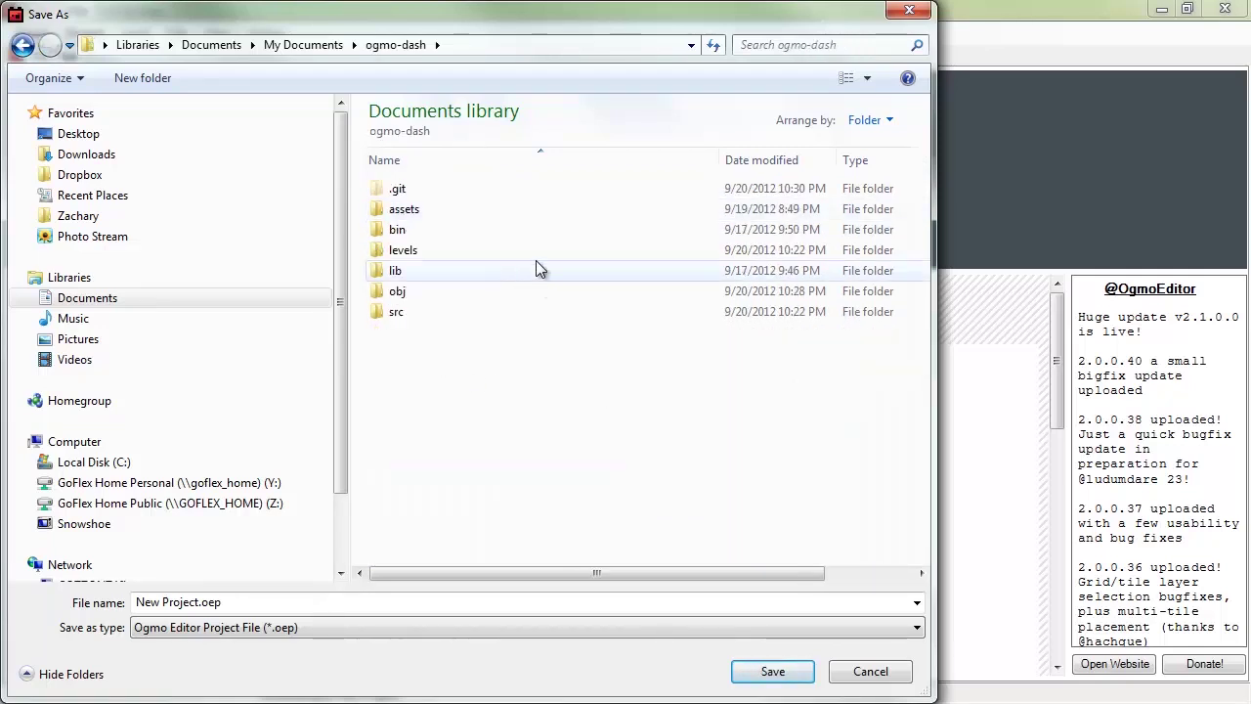
double_click(401, 249)
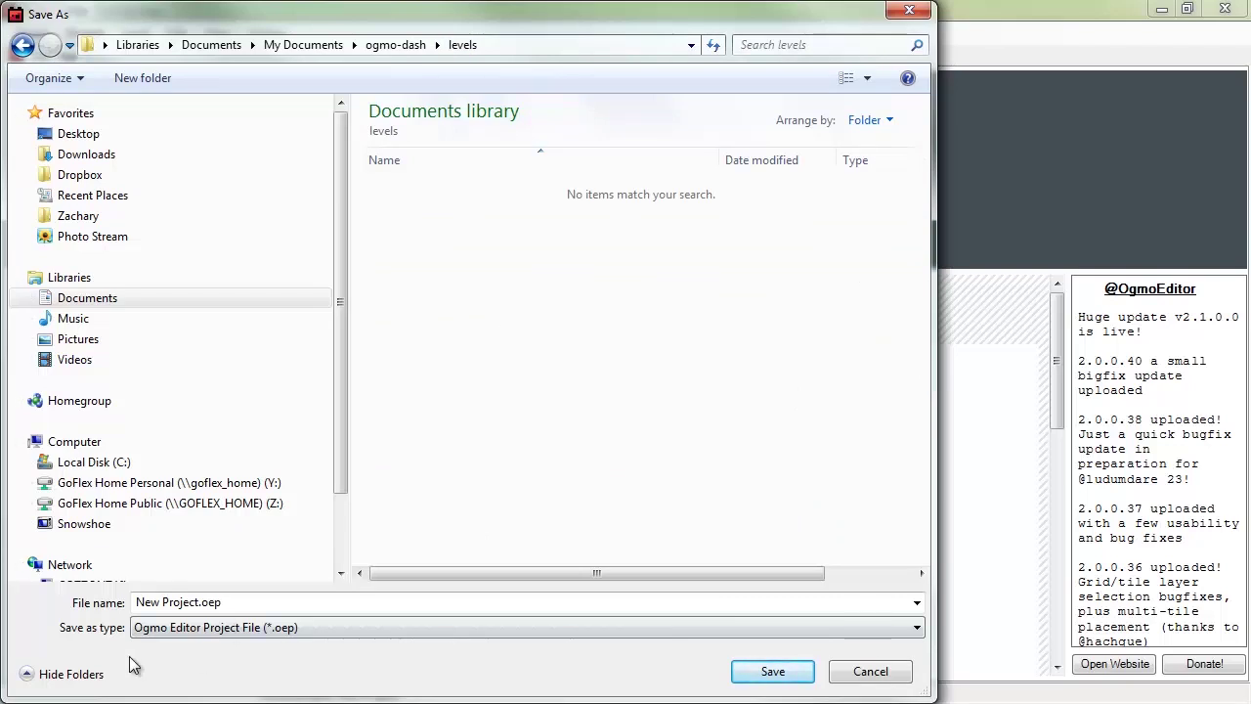
Step: Enter ogmo-dash.oep as the project file name
click(199, 603)
key(ctrl+a)
text(o)
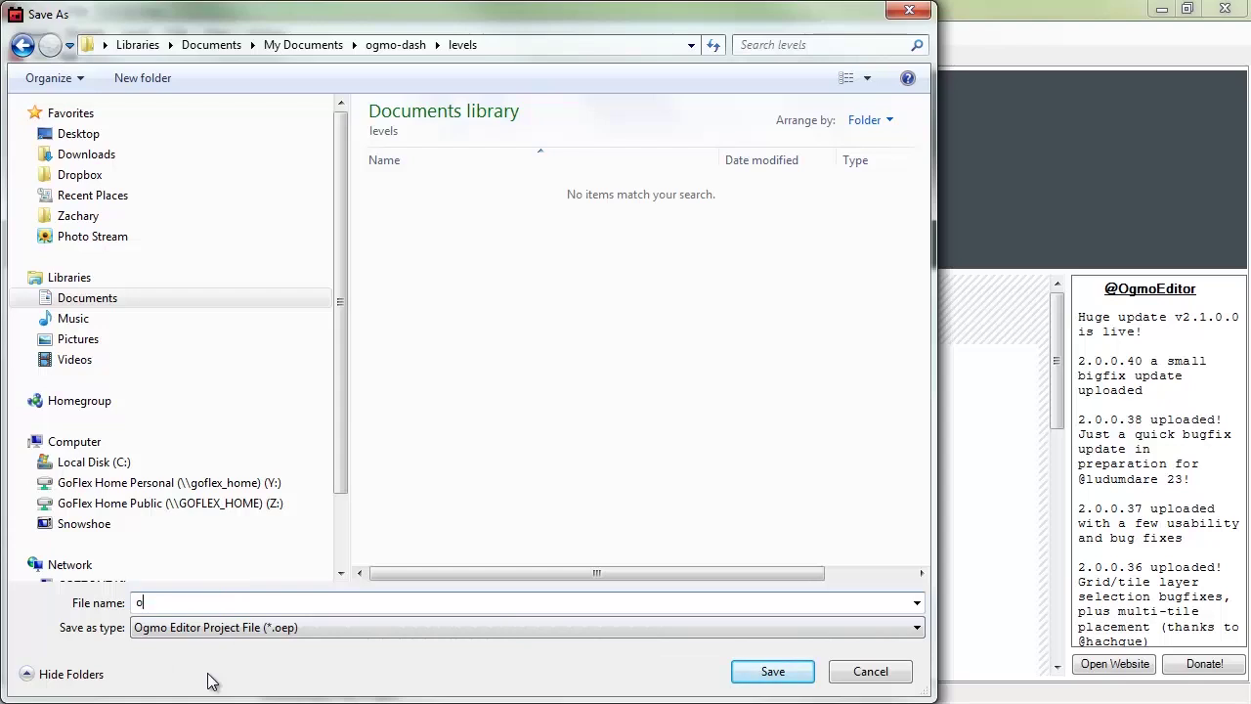
text(gmopdash.oep)
Step: Save the project file and name the project Ogmo Dash
click(762, 672)
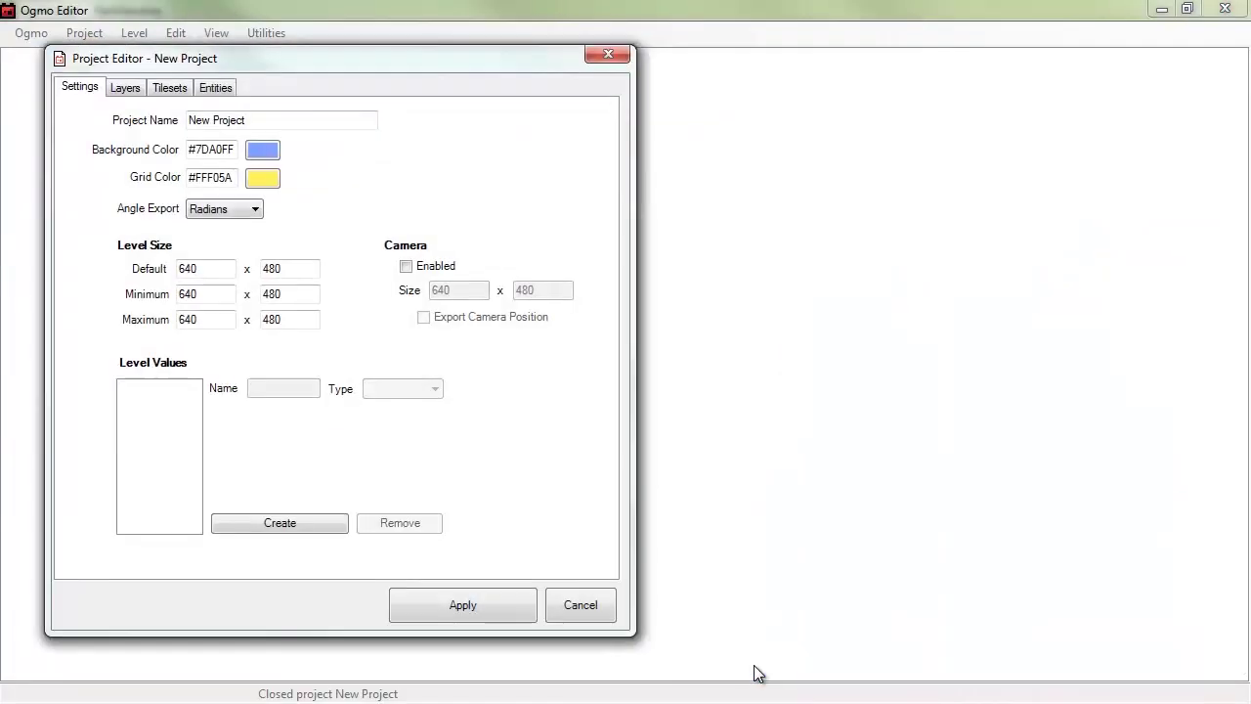
drag(391, 60, 603, 68)
key(Tab)
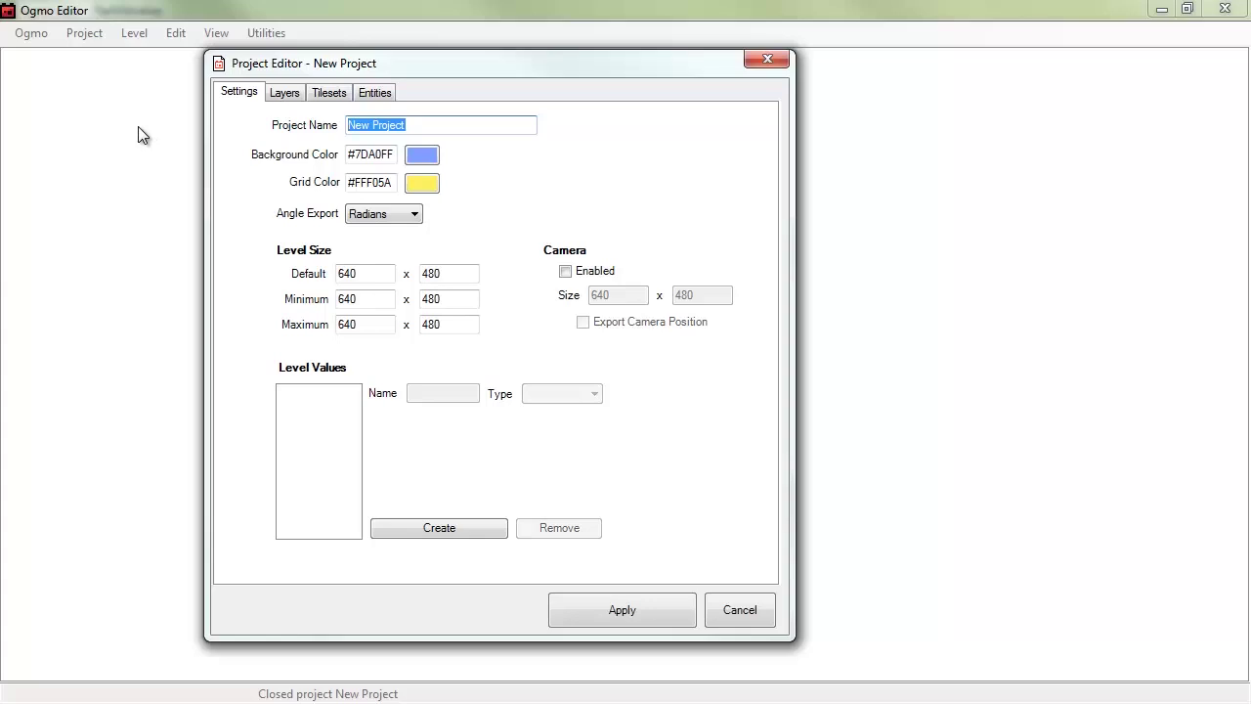
text(Ogmo Dash)
Step: Set the background colour to black and the grid colour to dark grey #3A3A3A
click(420, 160)
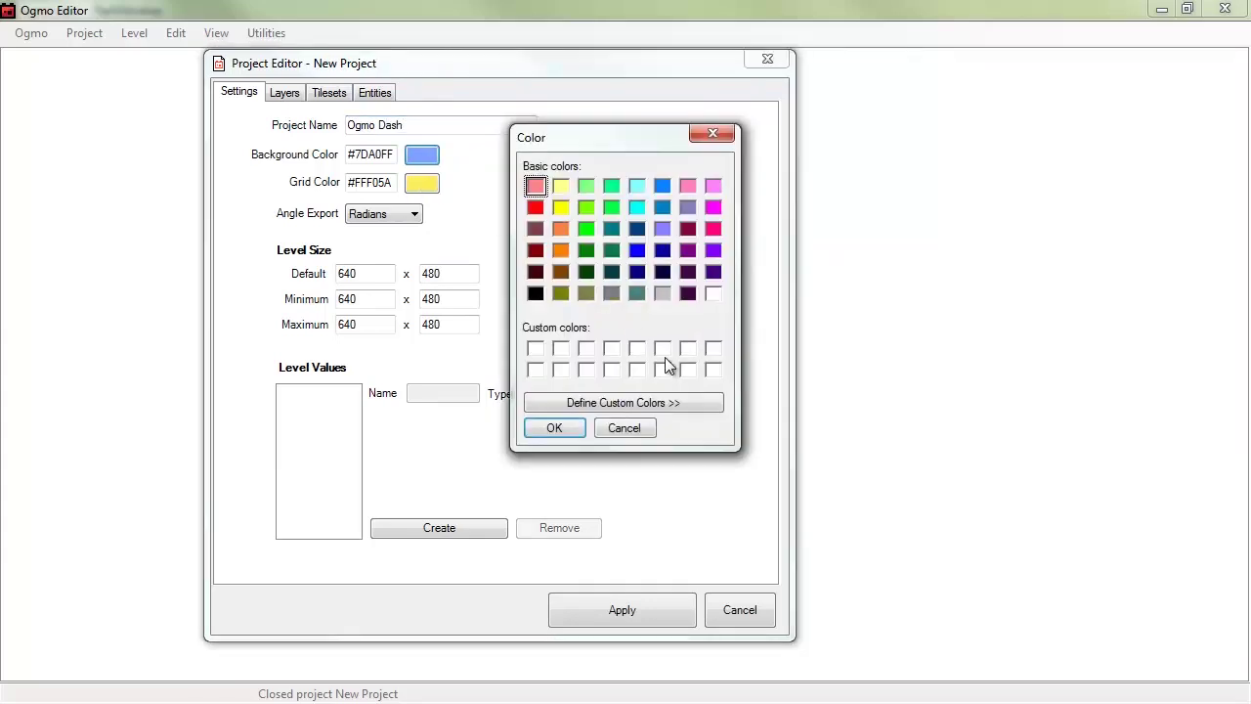
click(535, 294)
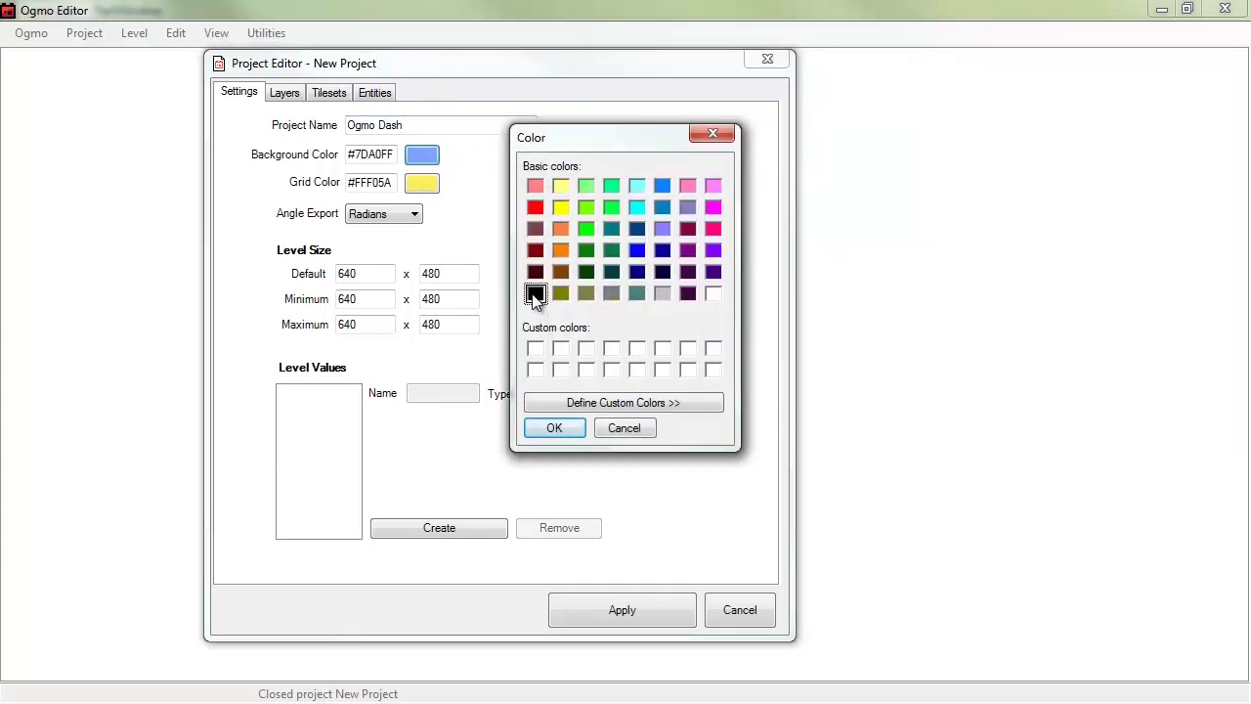
click(550, 428)
click(422, 184)
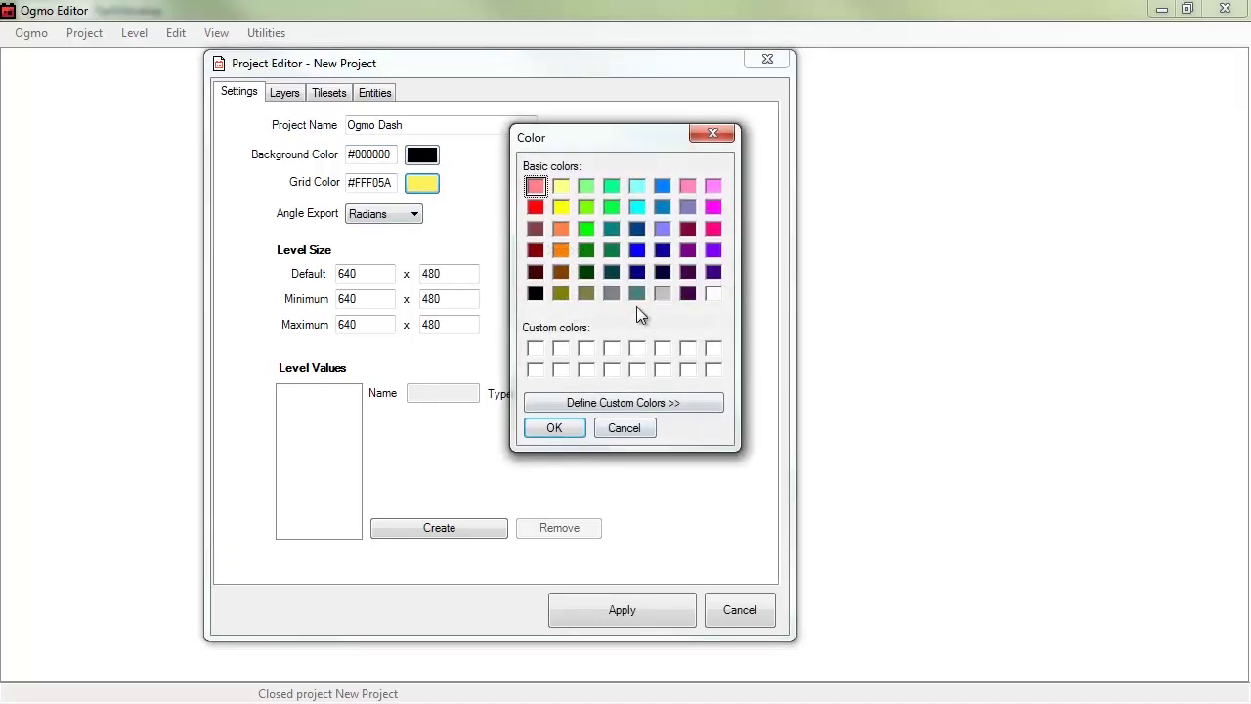
click(535, 294)
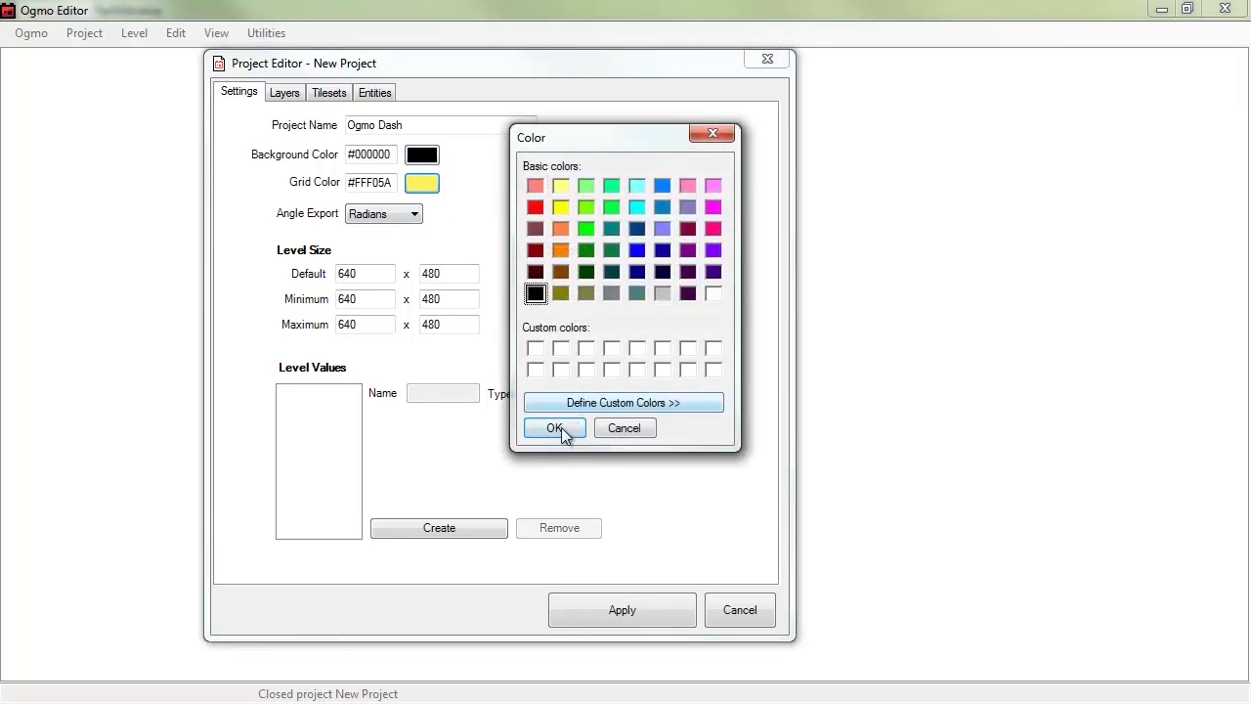
click(623, 403)
drag(945, 341, 948, 304)
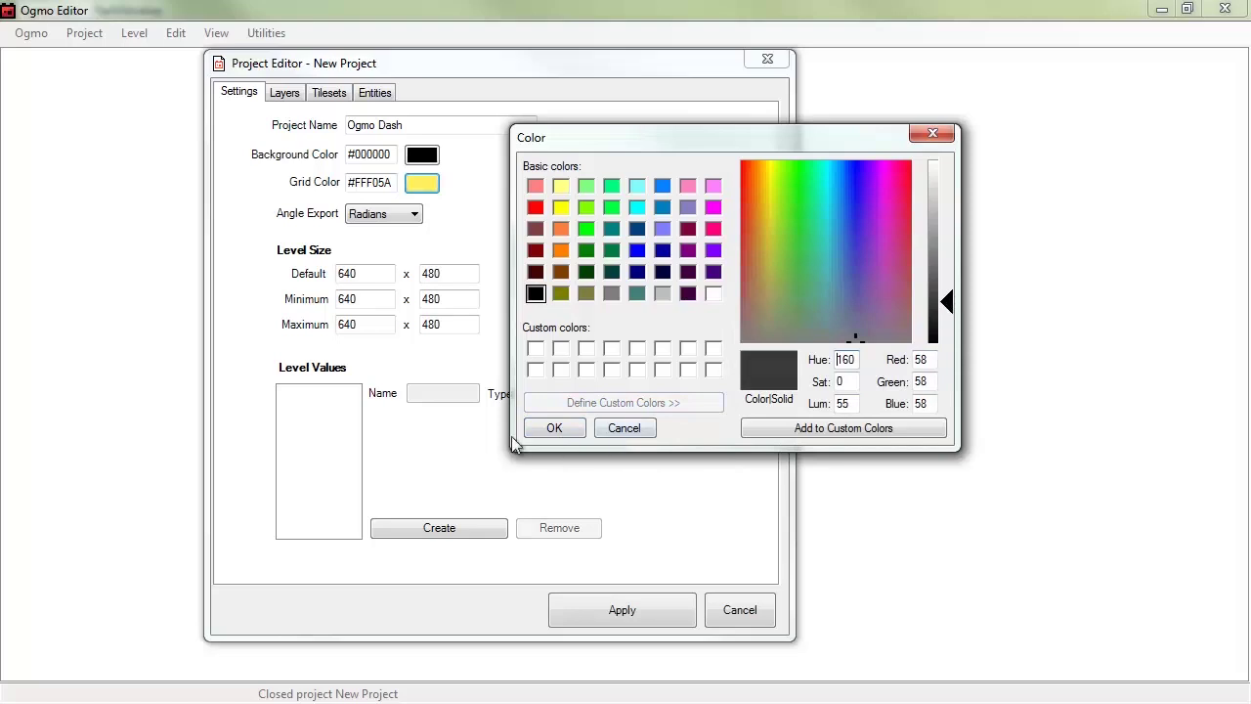
click(553, 427)
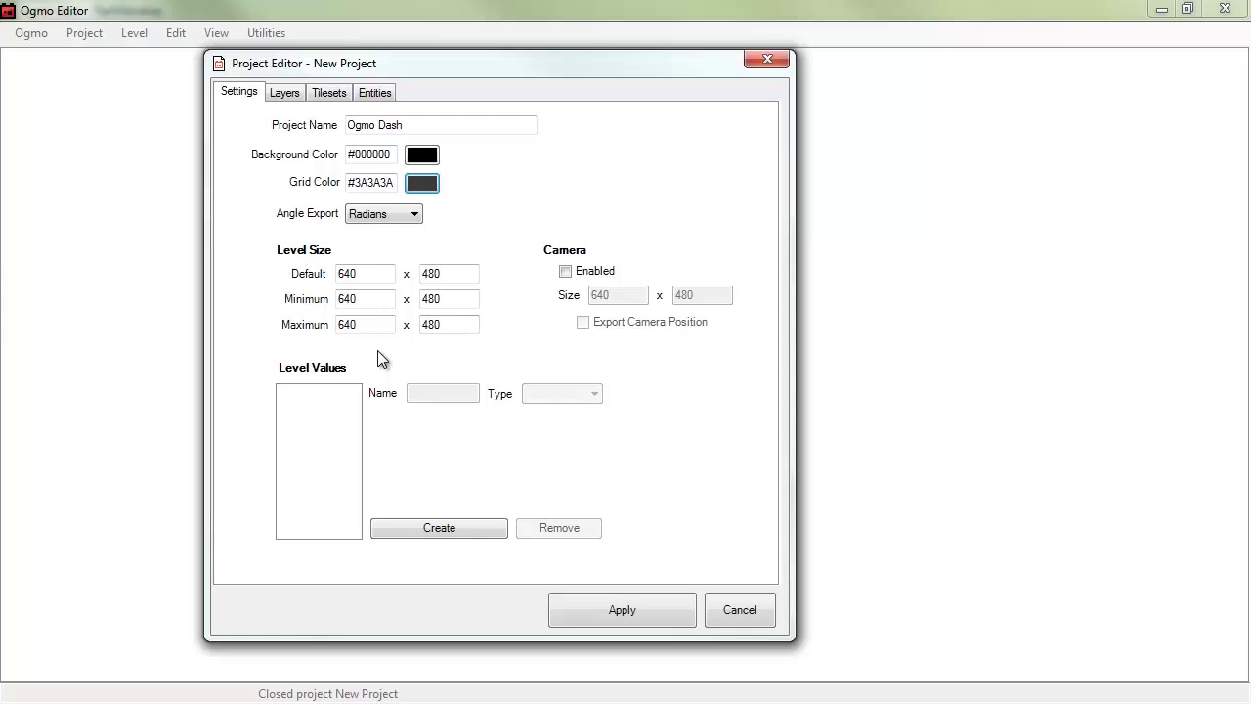
Step: Set the default level size to 1024×1024 and minimum to 512×512
double_click(365, 274)
text(1024)
key(Tab)
text(1024)
key(Tab)
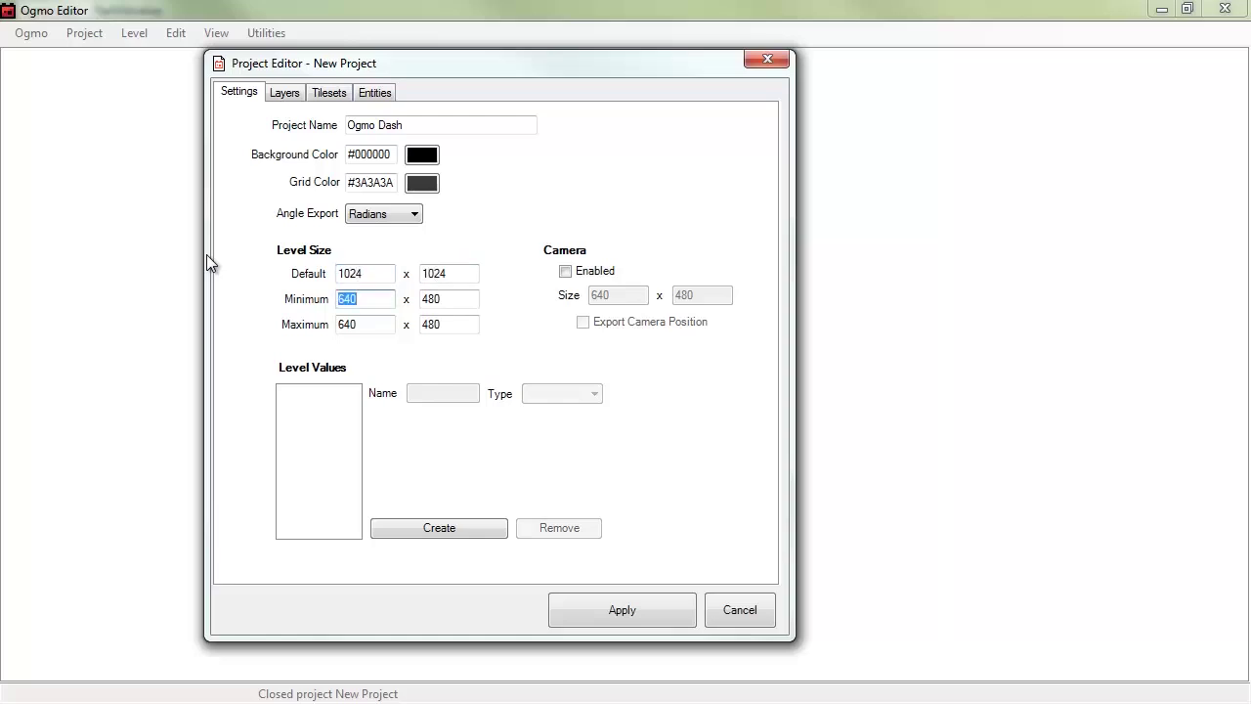
text(10)
key(BackSpace)
key(BackSpace)
text(512)
key(Tab)
text(512)
Step: Set the maximum level size to 4096×4096 and apply the project settings
key(Tab)
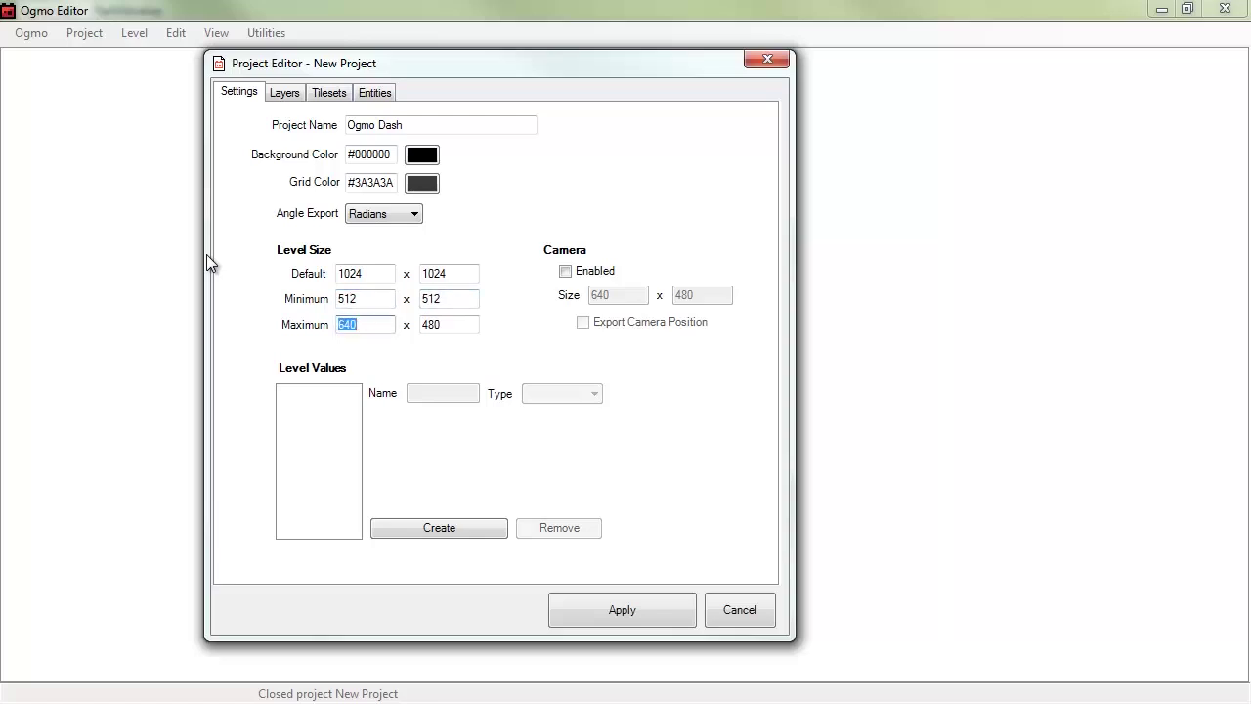
key(alt+space)
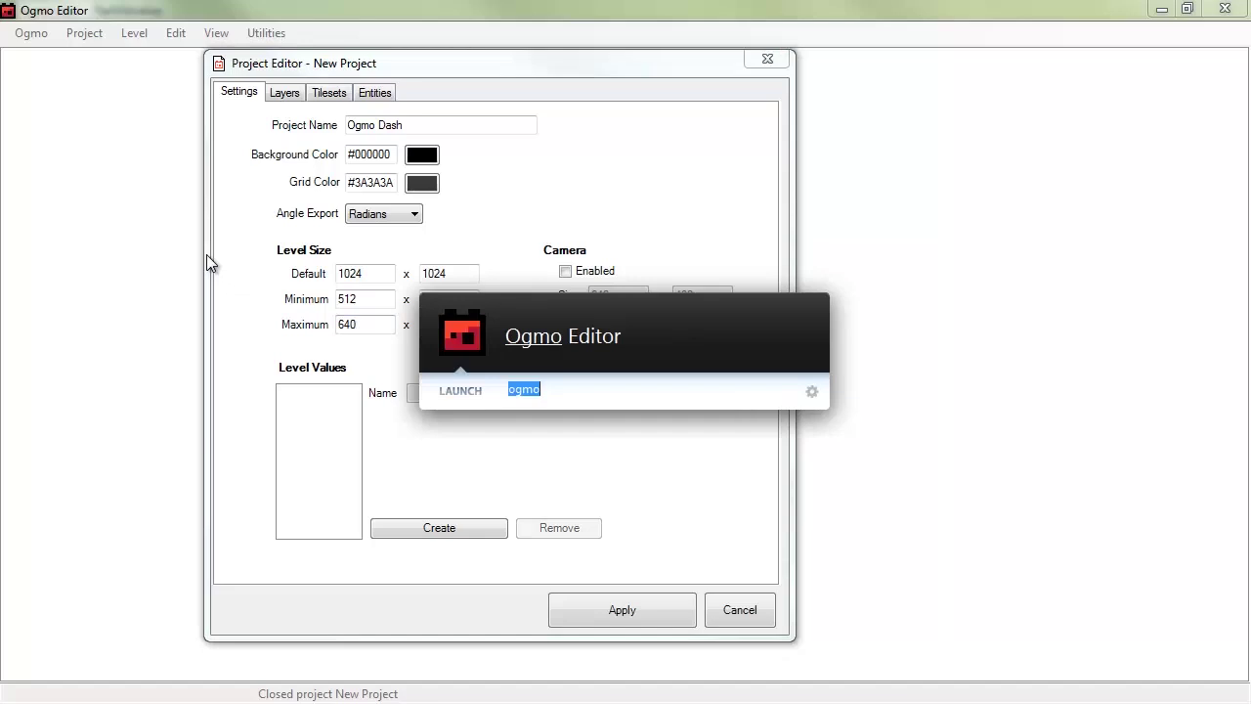
text(1024*4)
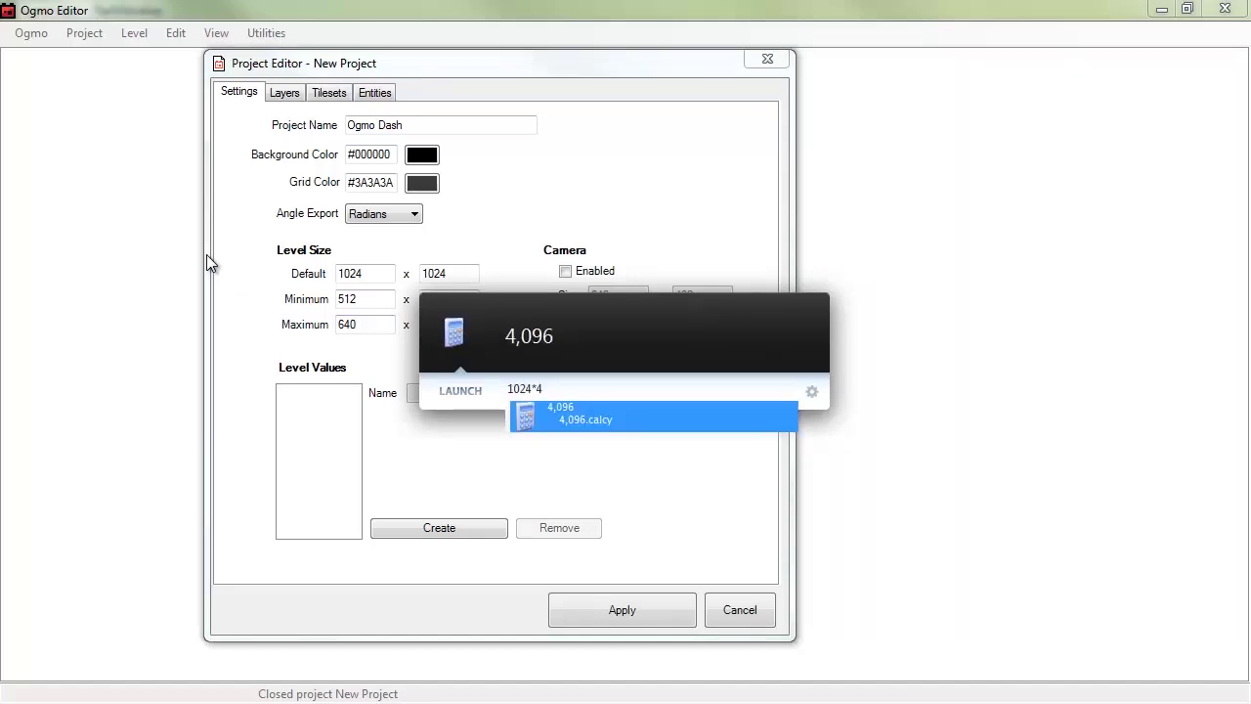
key(Return)
key(Escape)
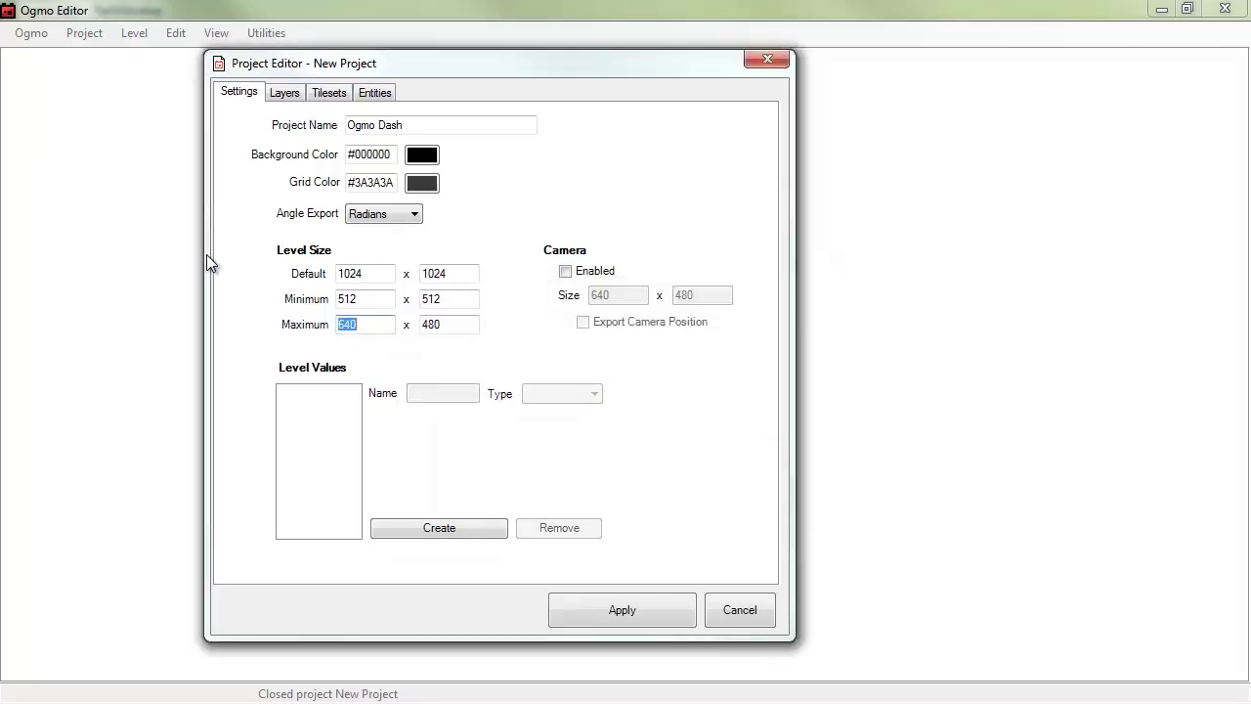
text(4096)
key(Tab)
text(4096)
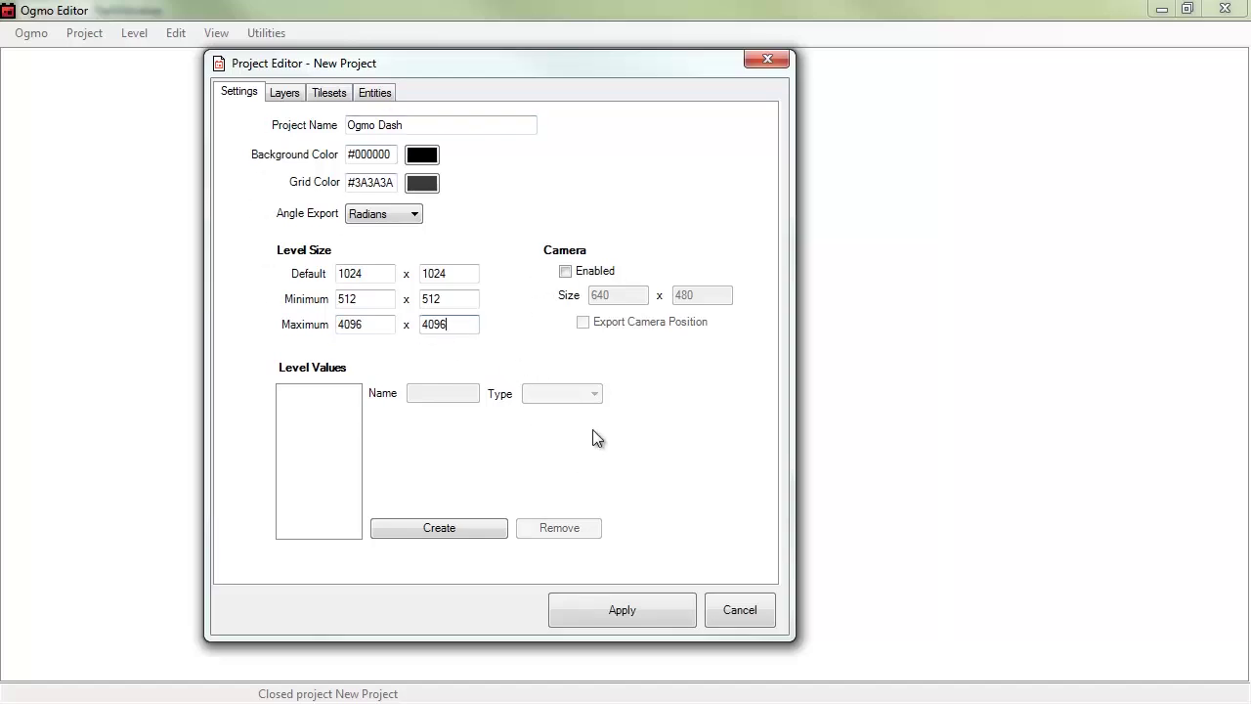
click(619, 618)
Step: Select layer NewLayer0 and rename it Grid
scroll(382, 310, down, 3)
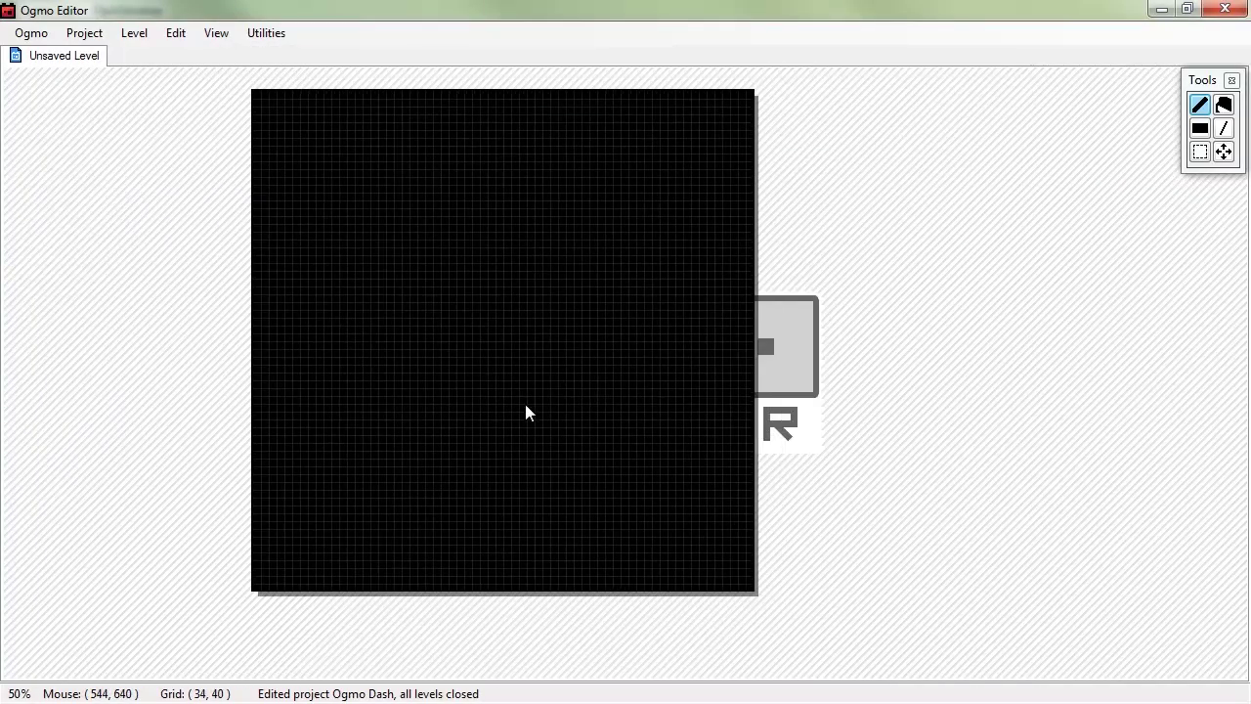
middle_drag(427, 323, 558, 369)
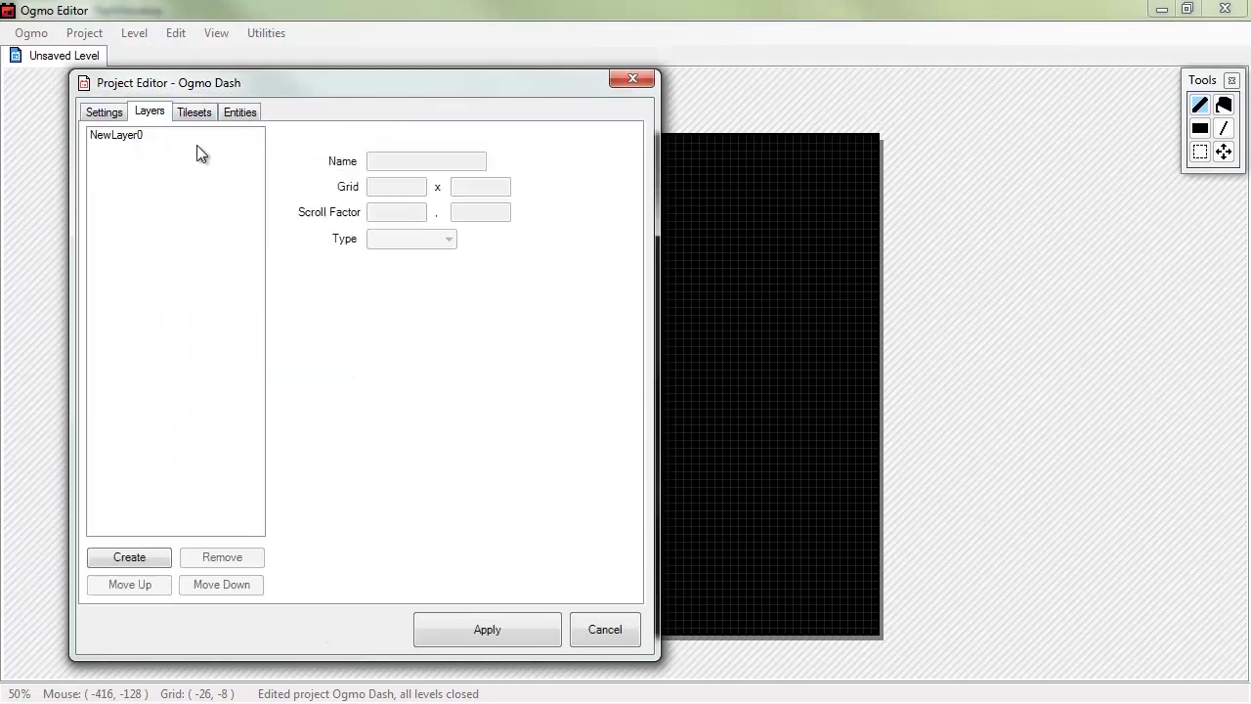
click(120, 140)
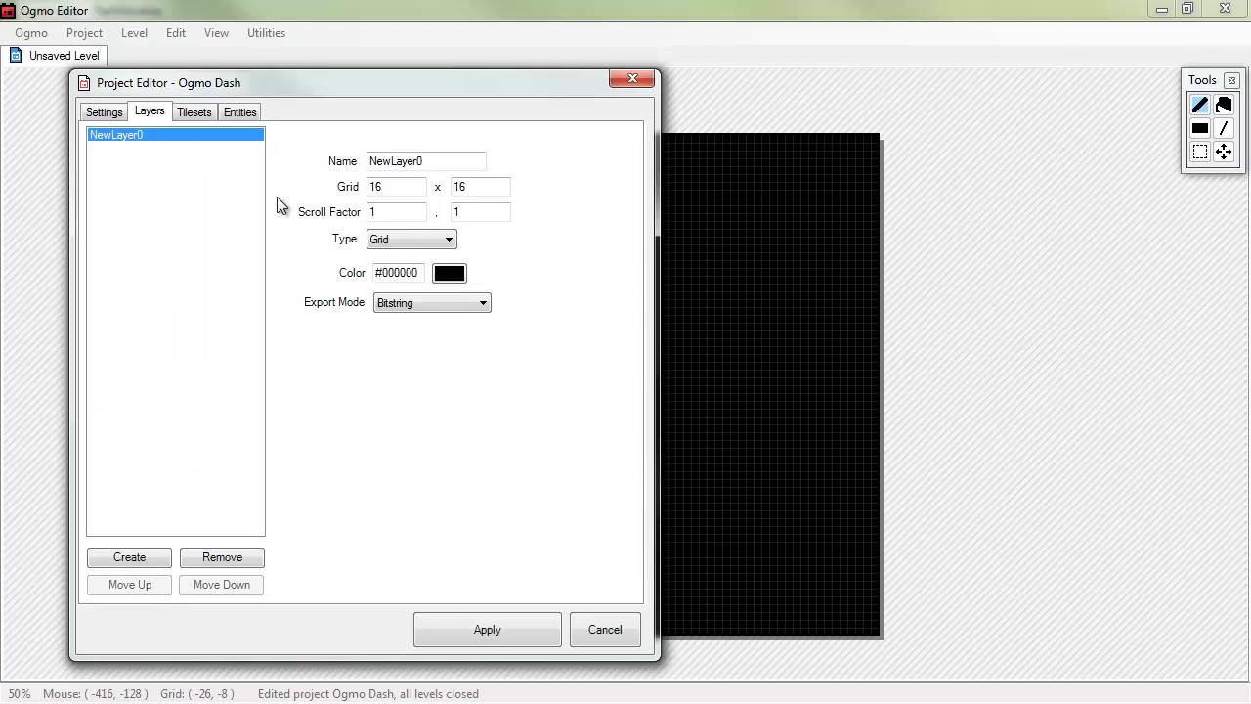
drag(483, 161, 272, 167)
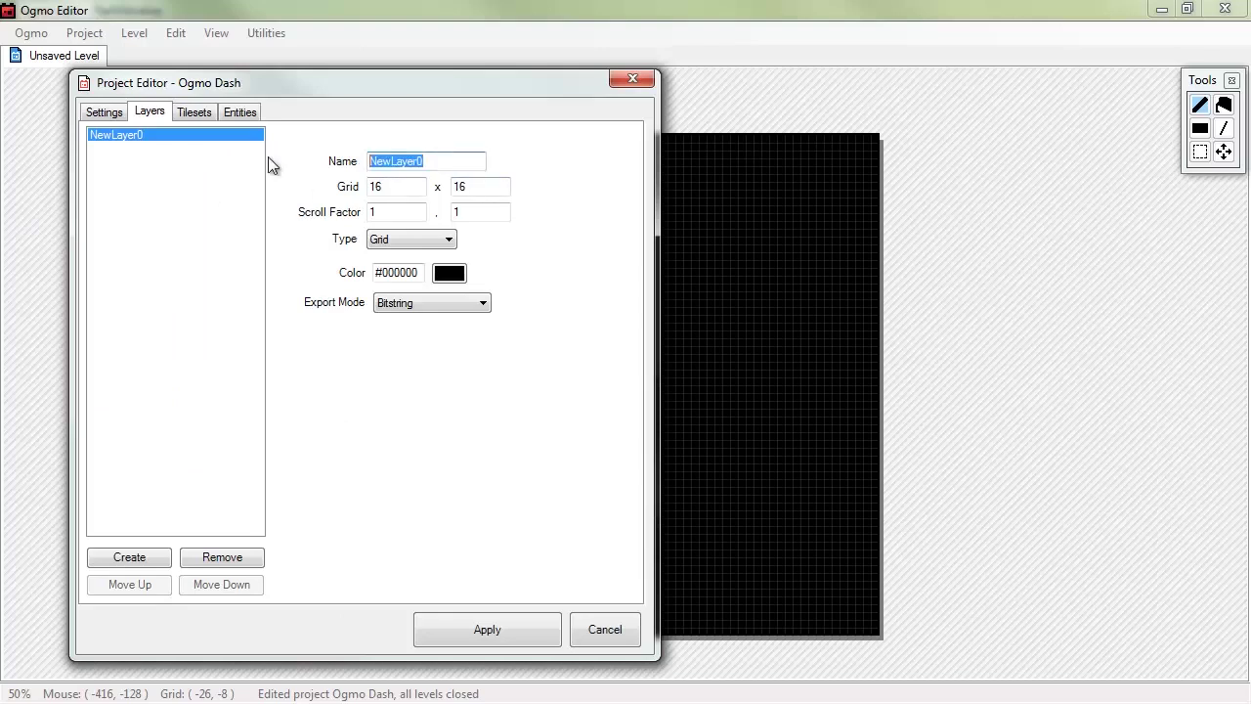
text(Collision)
double_click(450, 160)
text(Grid)
Step: Give the Grid layer 32×32 cells and keep its type as Grid
double_click(408, 185)
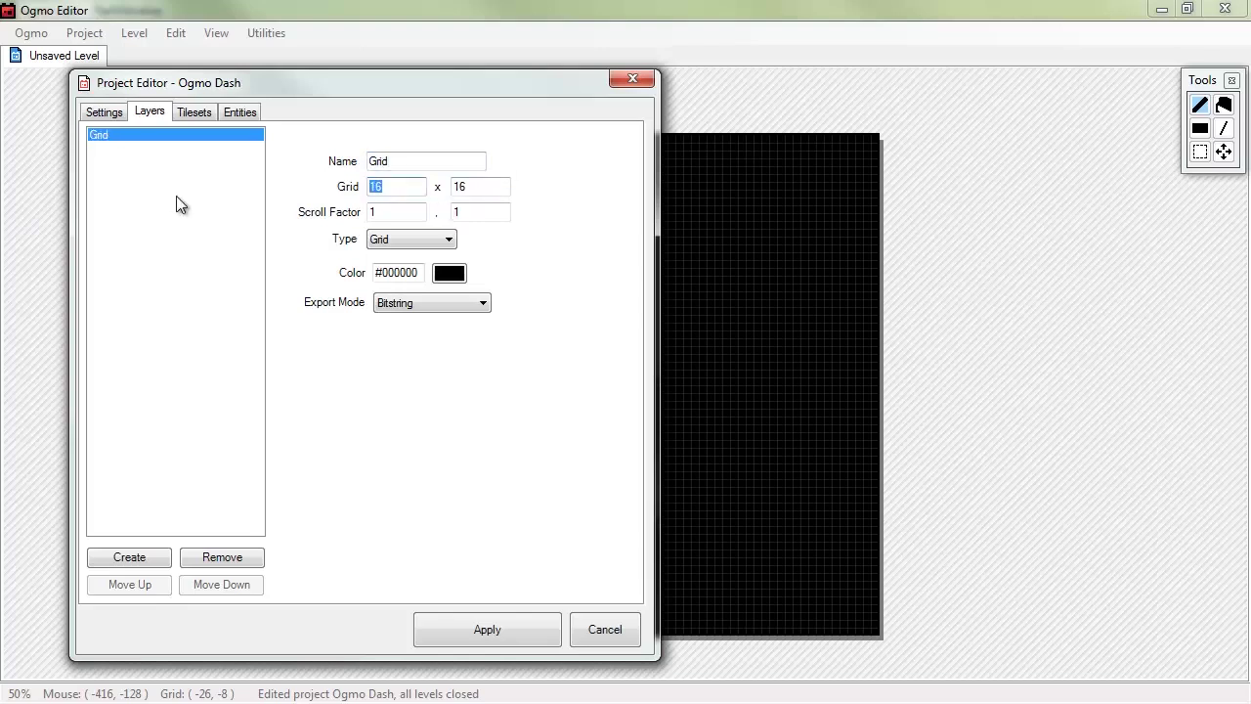
text(32)
key(Tab)
text(32)
click(407, 244)
click(408, 264)
Step: Set the layer colour to white, keep Bitstring export, and apply
click(452, 276)
click(712, 294)
click(553, 427)
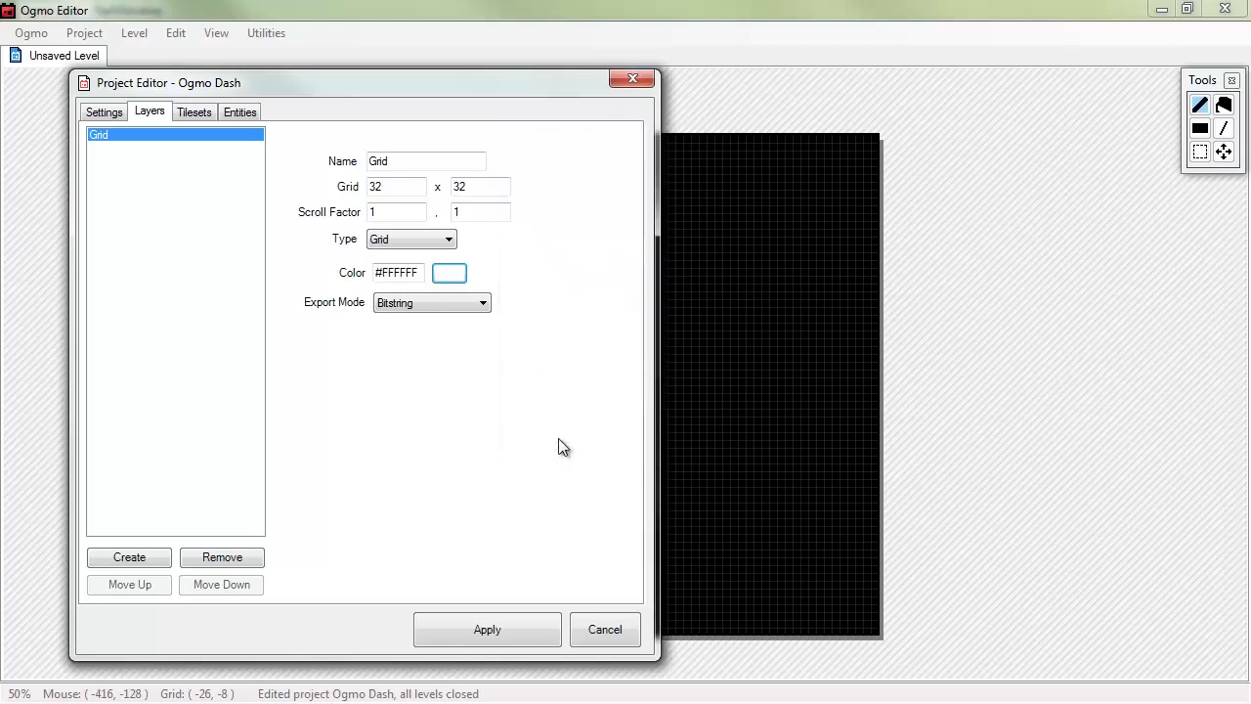
click(483, 307)
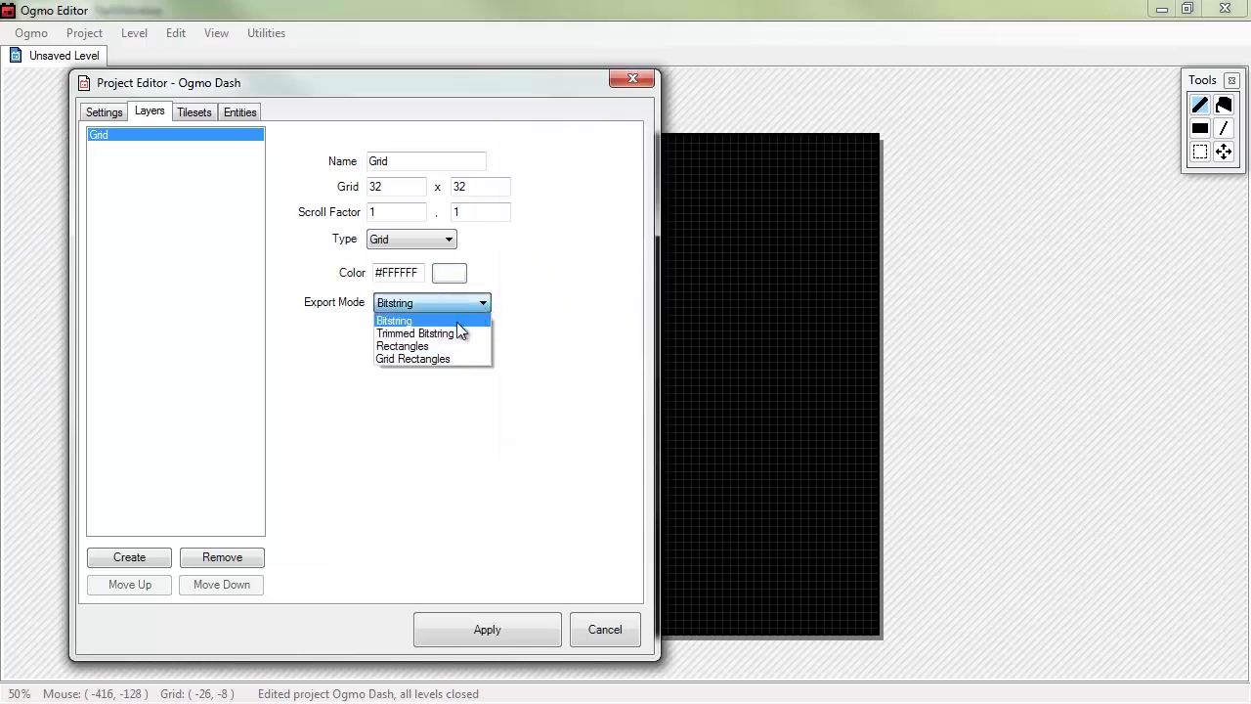
click(457, 321)
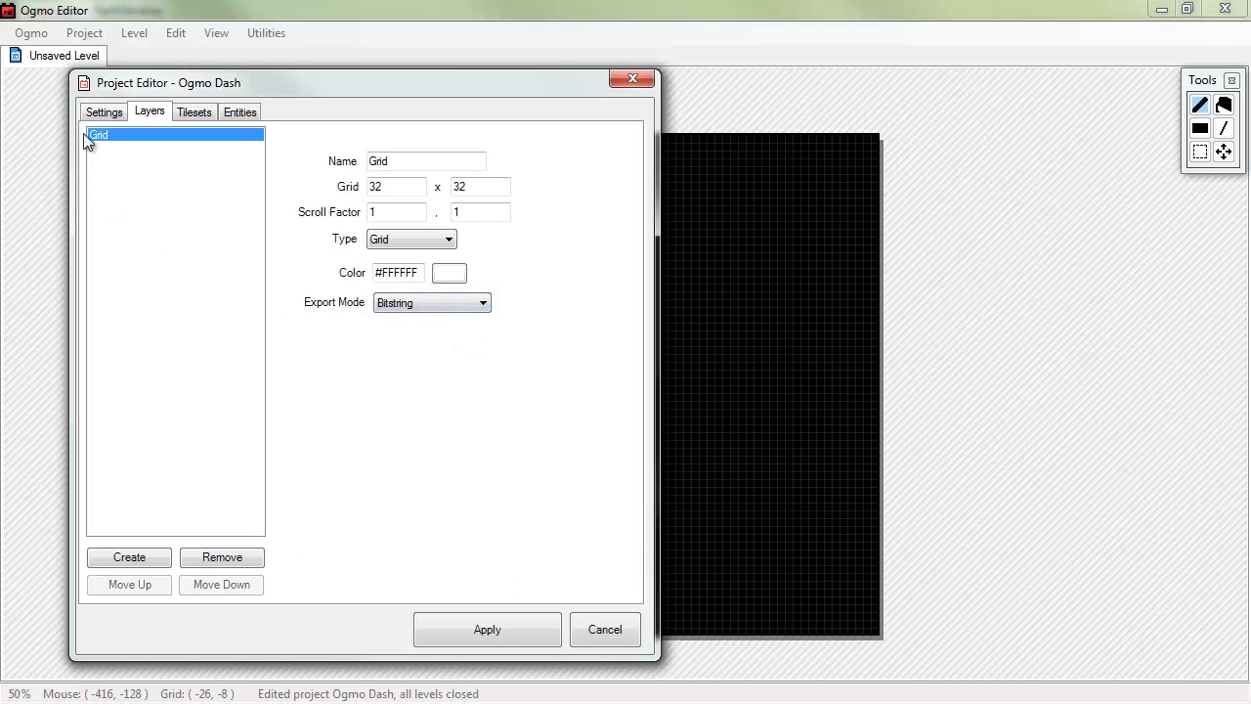
click(483, 633)
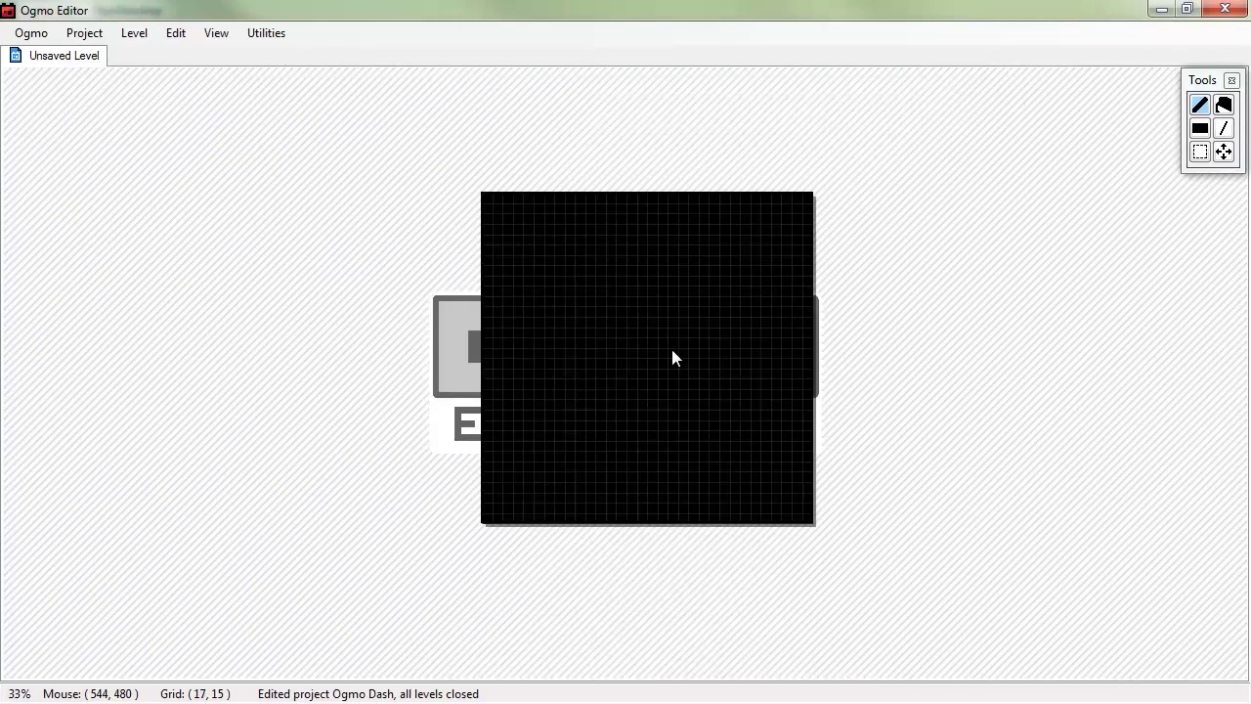
Step: Draw rectangles for a one-cell border, left ledge, right platform, hanging wall and floor pillar
click(1200, 128)
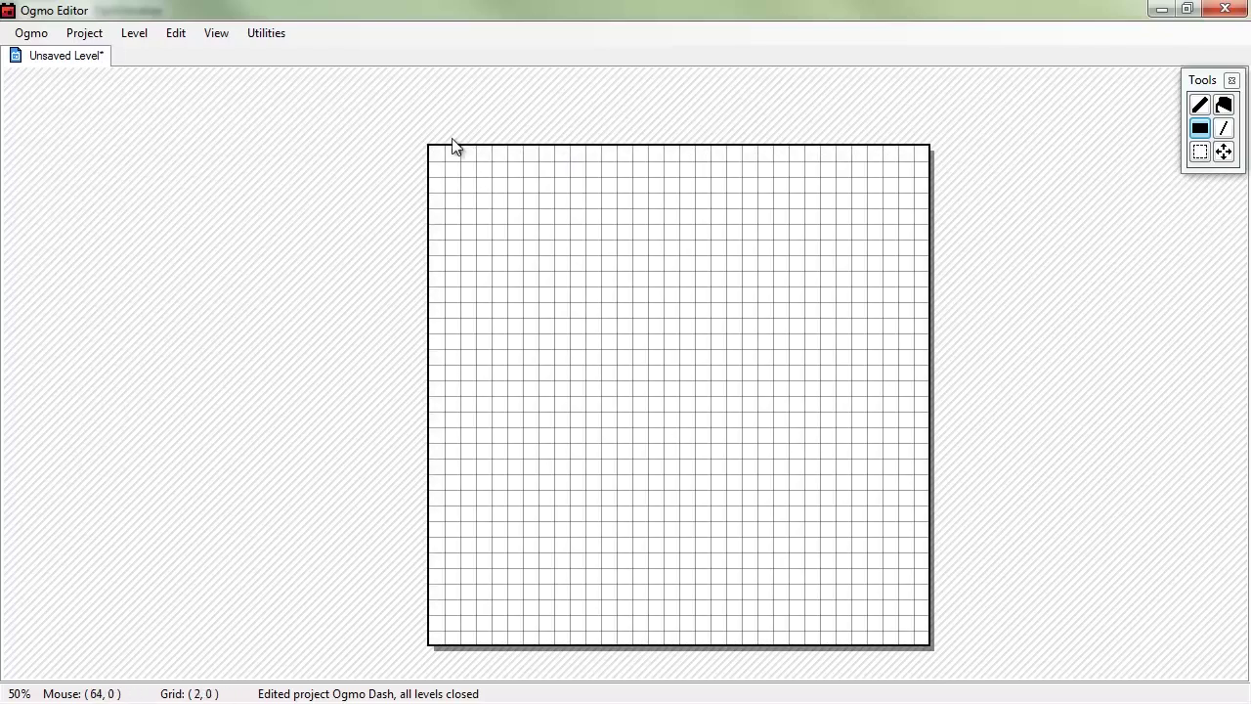
drag(453, 164, 910, 625)
drag(450, 406, 748, 405)
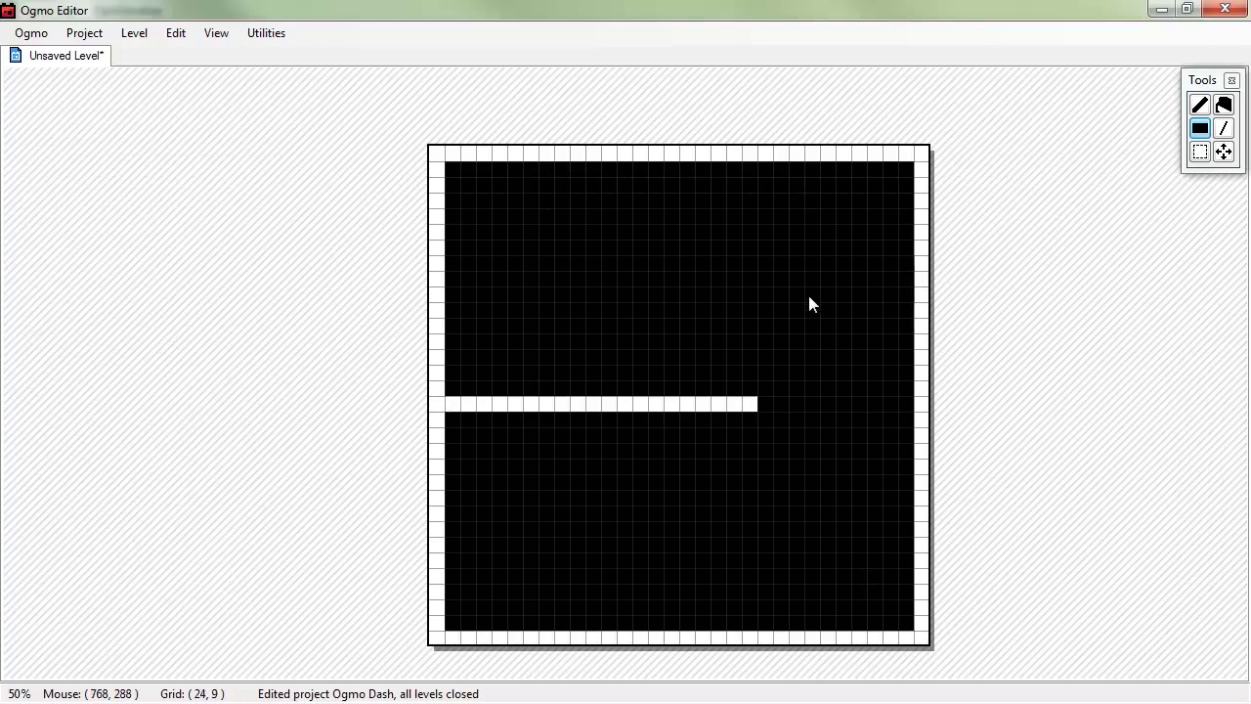
drag(657, 283, 911, 244)
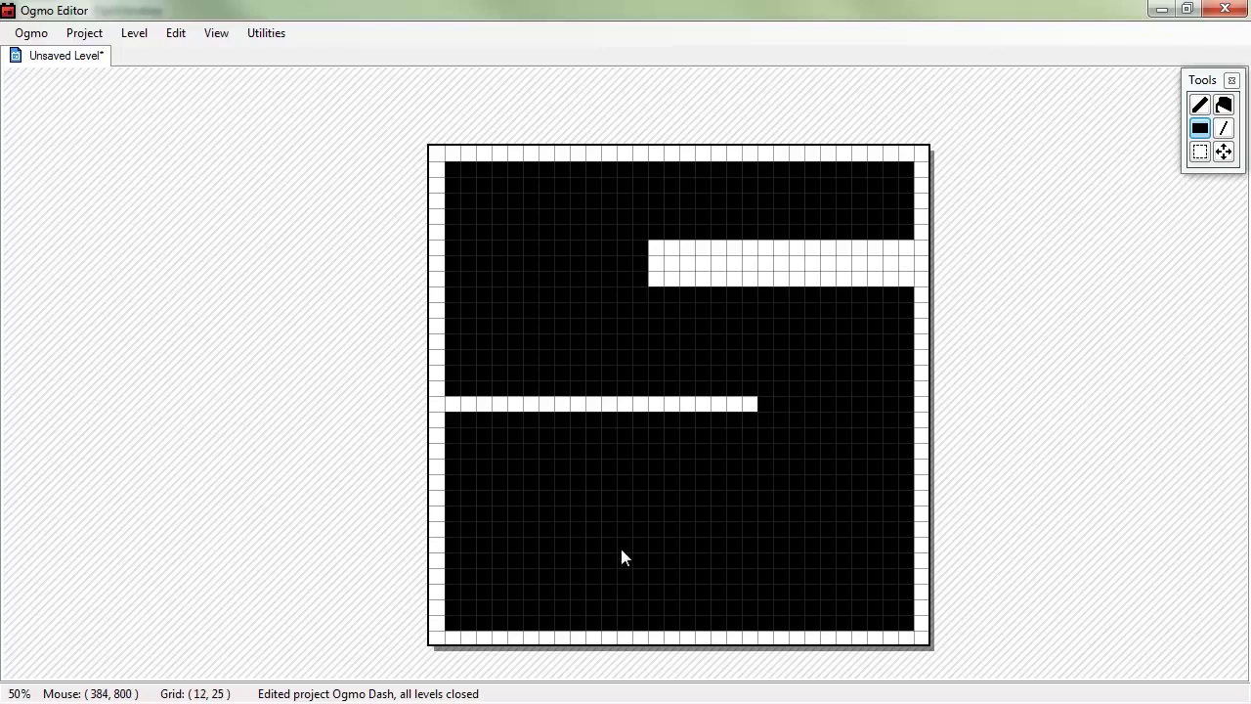
drag(750, 416, 750, 500)
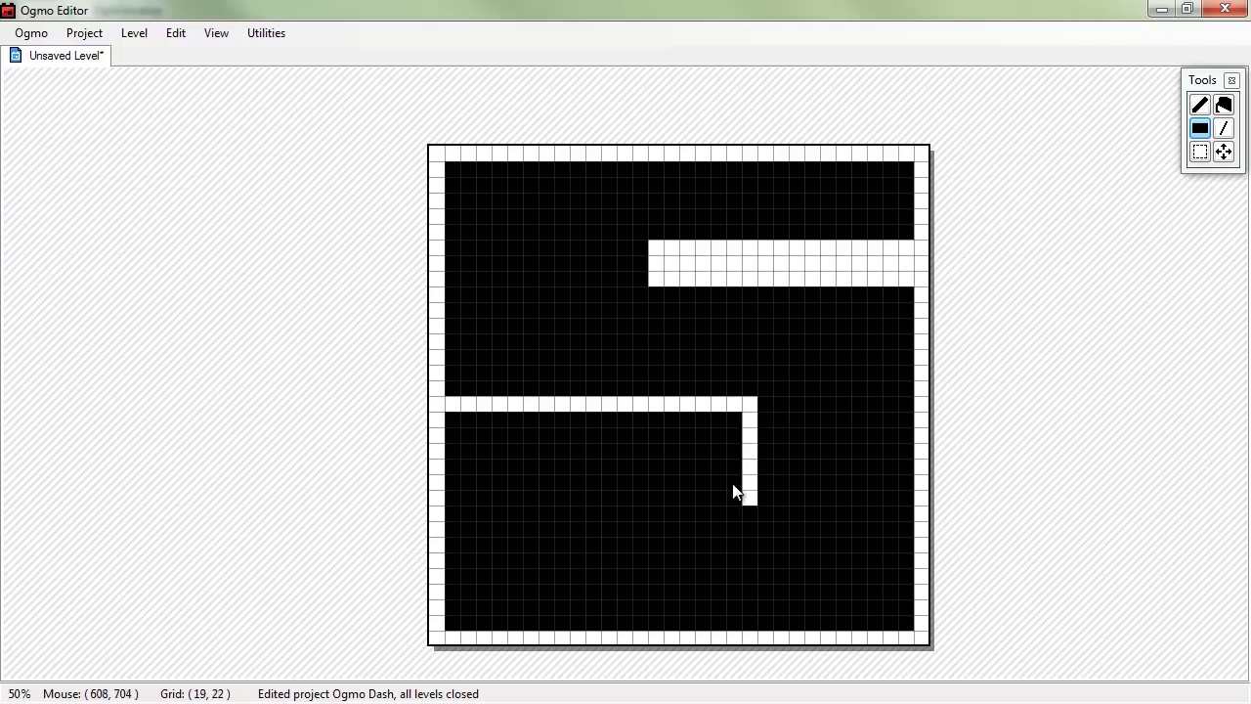
drag(733, 452, 736, 419)
mouse_move(753, 630)
mouse_down()
mouse_move(744, 566)
mouse_move(735, 631)
mouse_up()
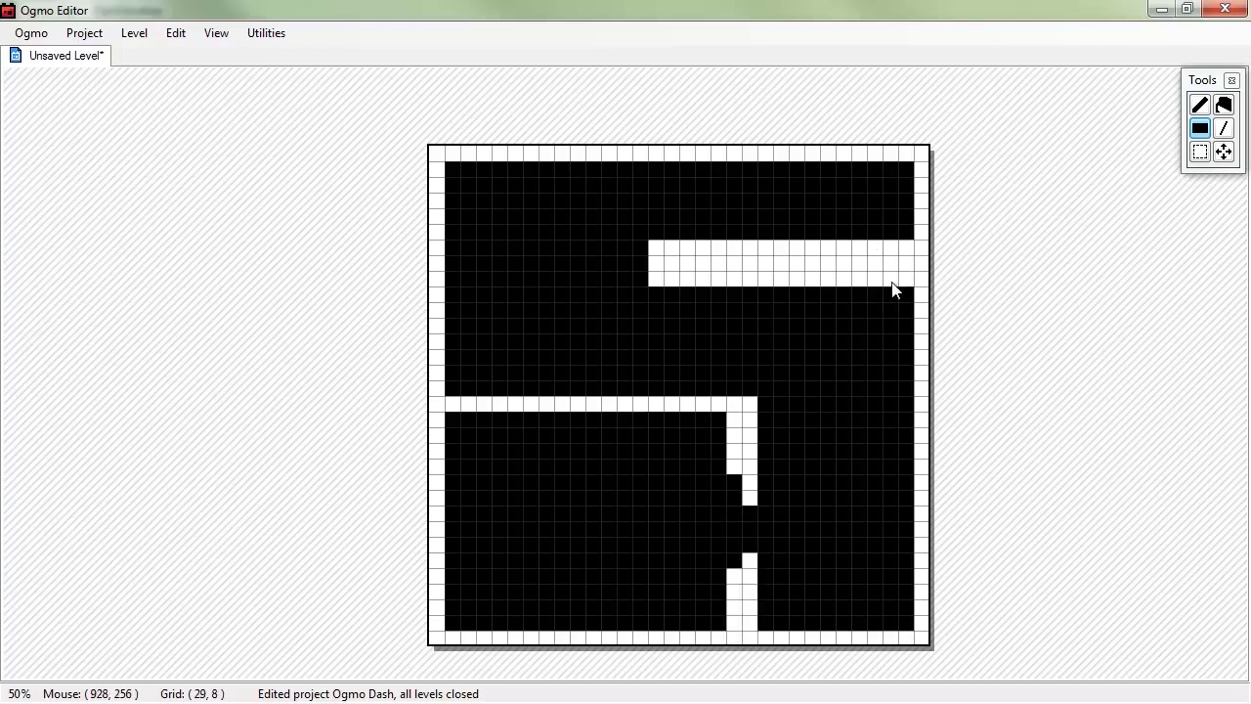
Step: Reopen the project settings, accept closing levels, and go to the Entities definitions
click(104, 38)
click(102, 36)
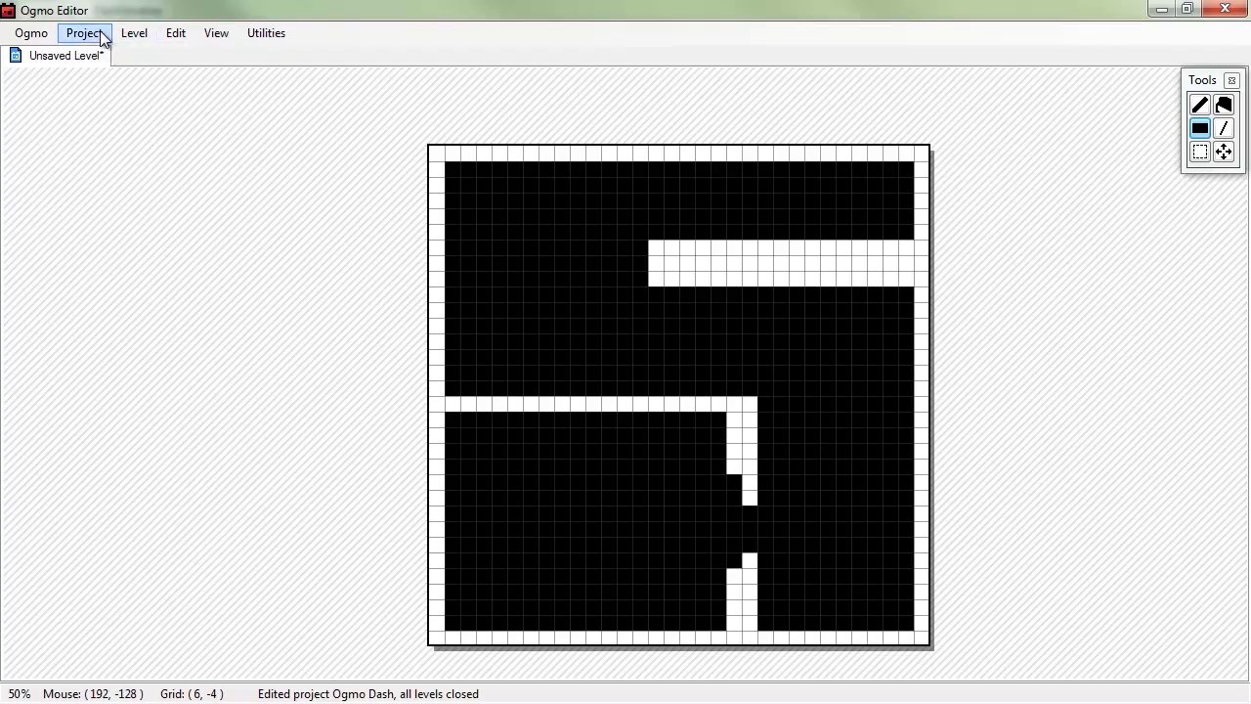
click(96, 37)
click(100, 98)
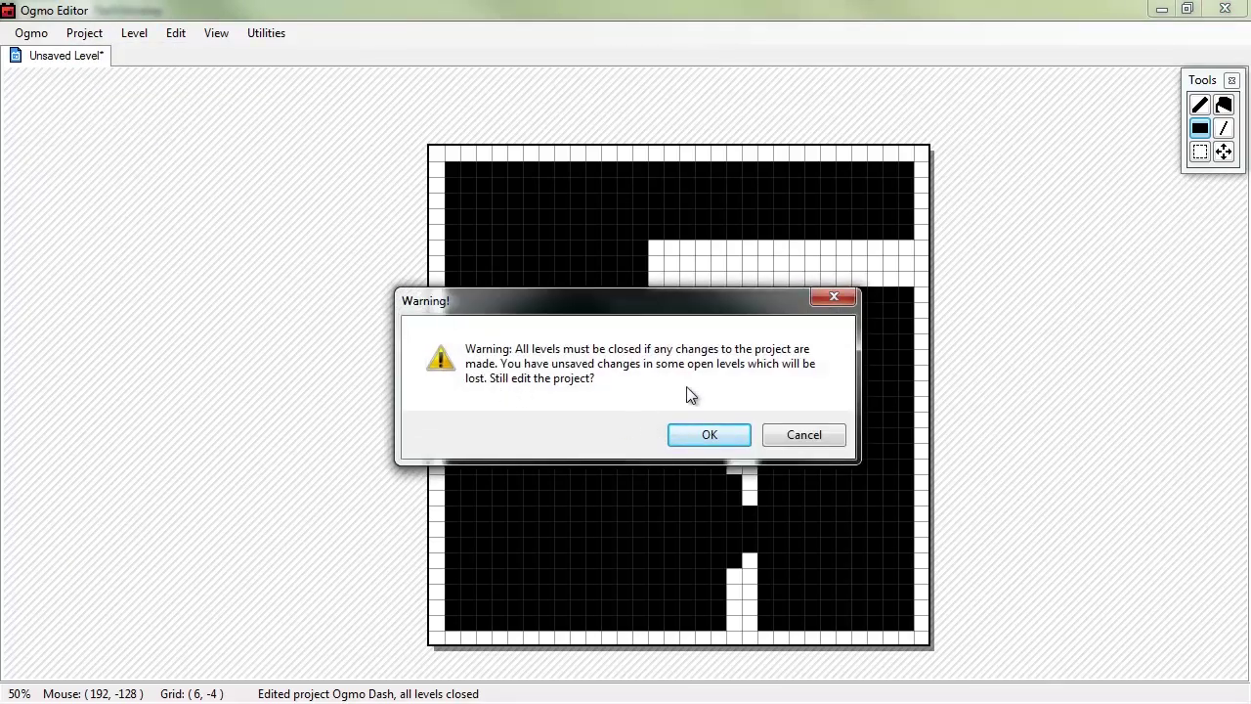
click(716, 439)
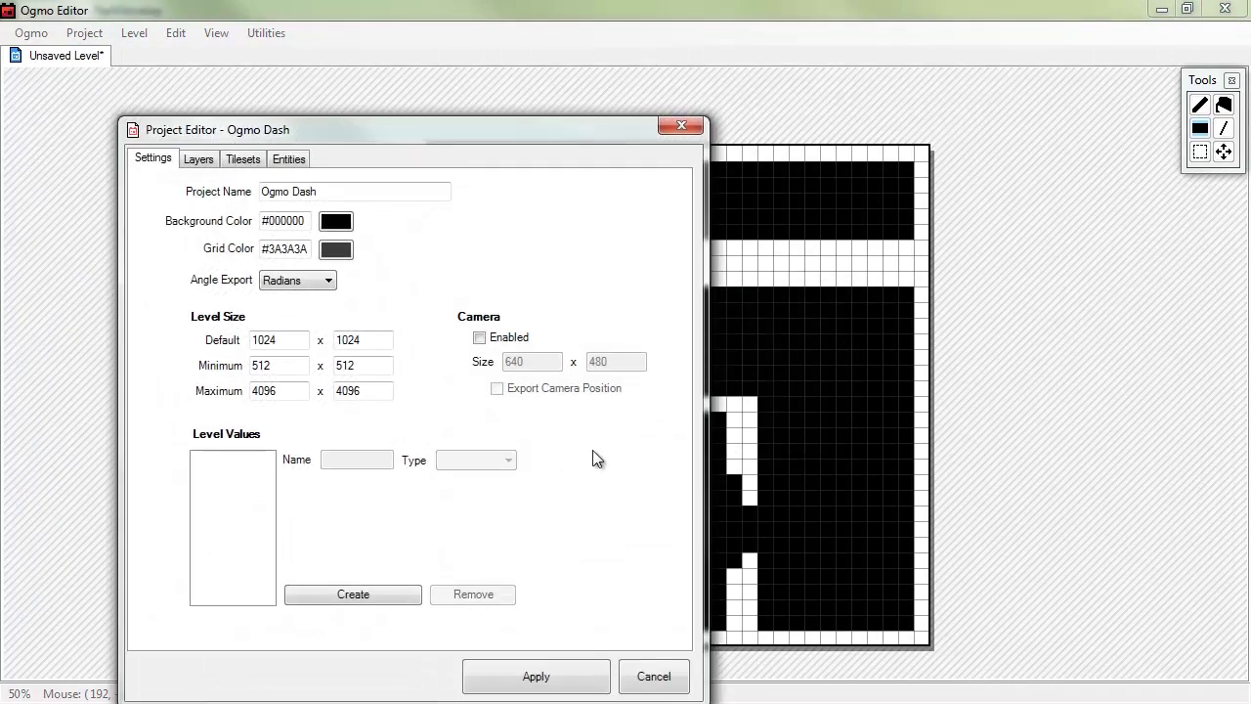
click(200, 160)
click(242, 161)
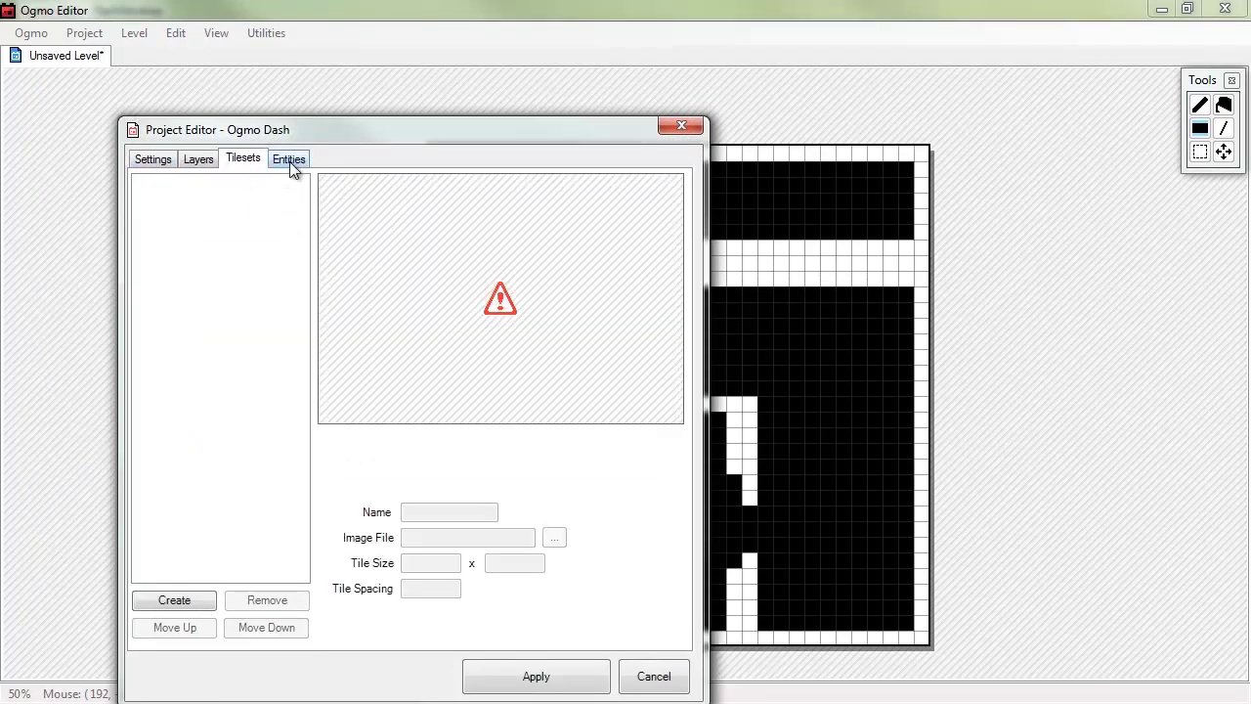
click(289, 160)
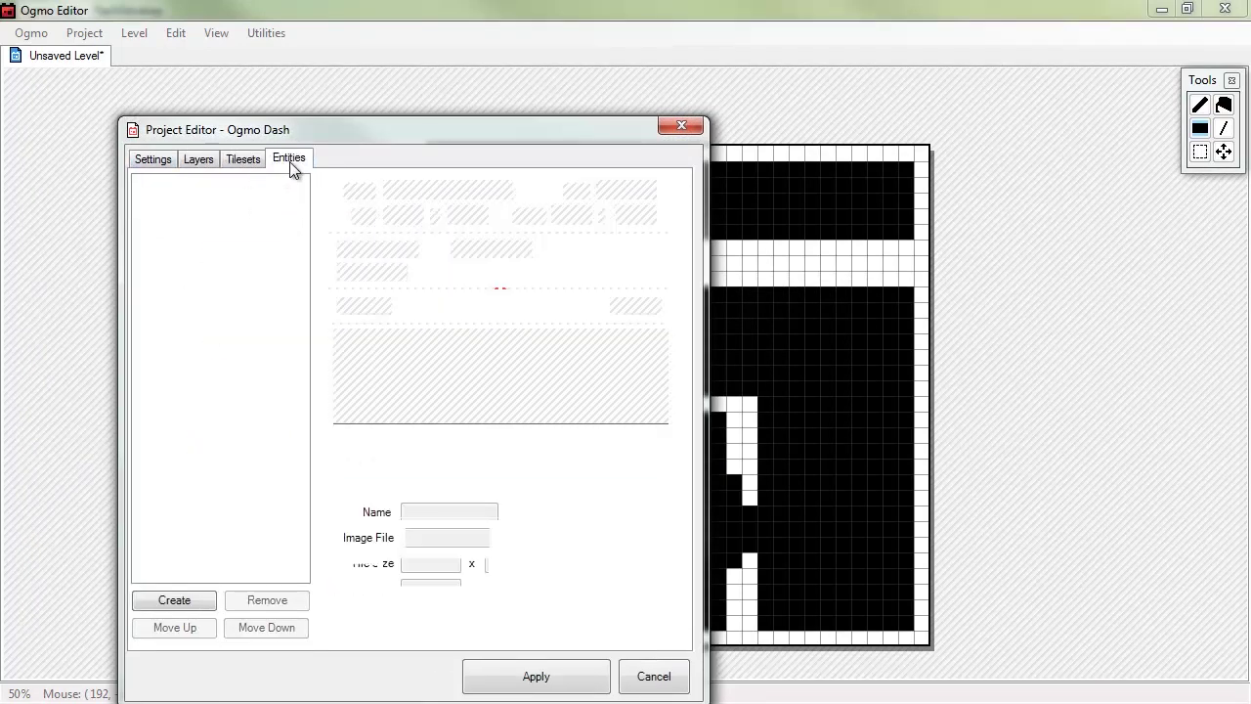
Step: Create a new entity named PlayerStart with limit 1
click(178, 600)
click(154, 191)
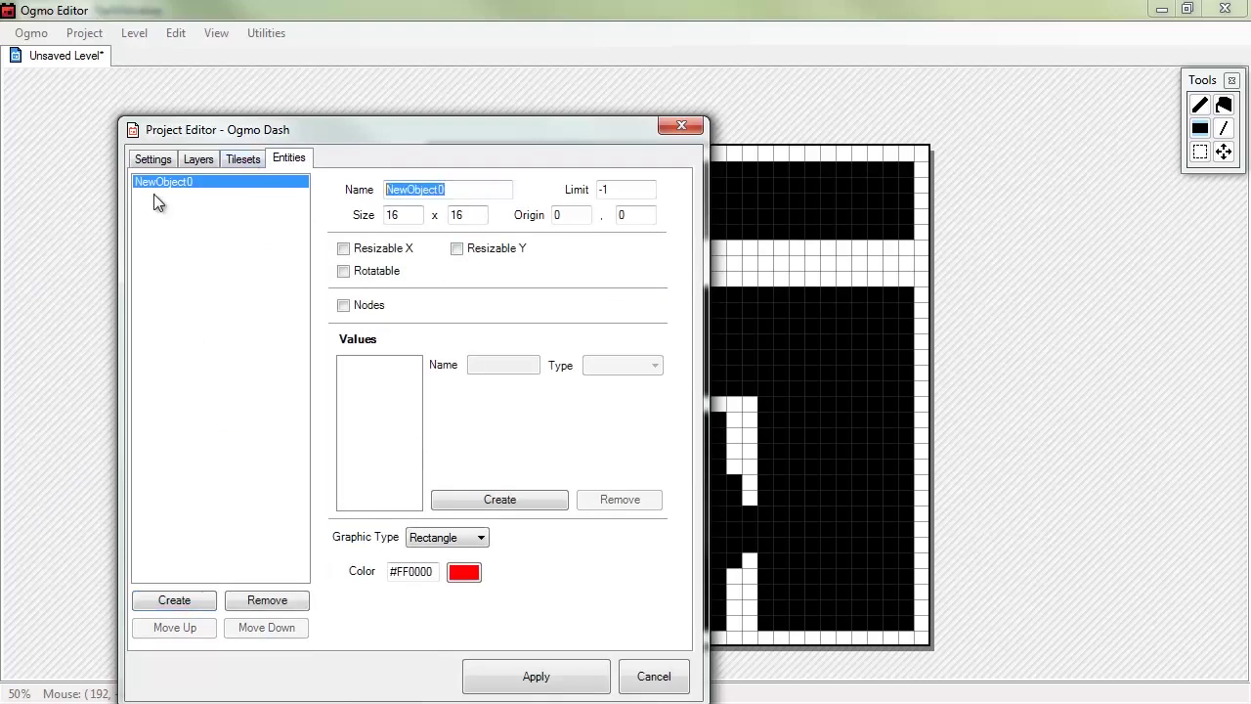
text(PlayerStart)
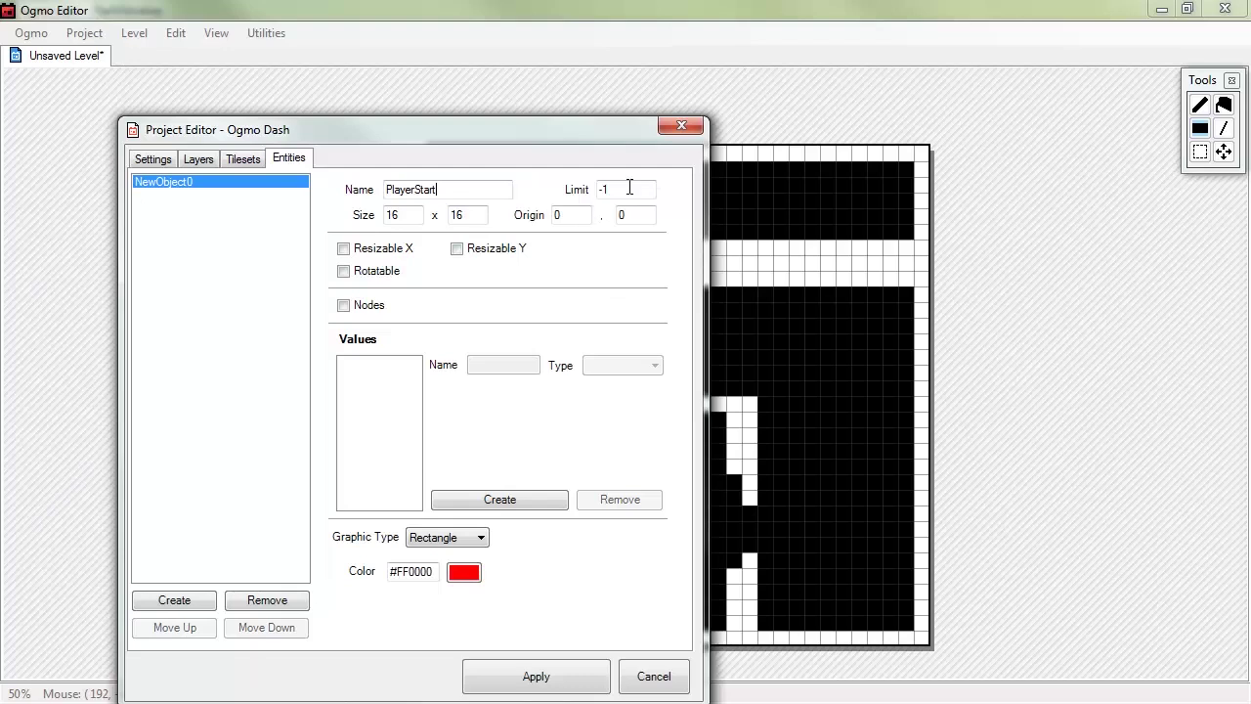
key(Tab)
text(1)
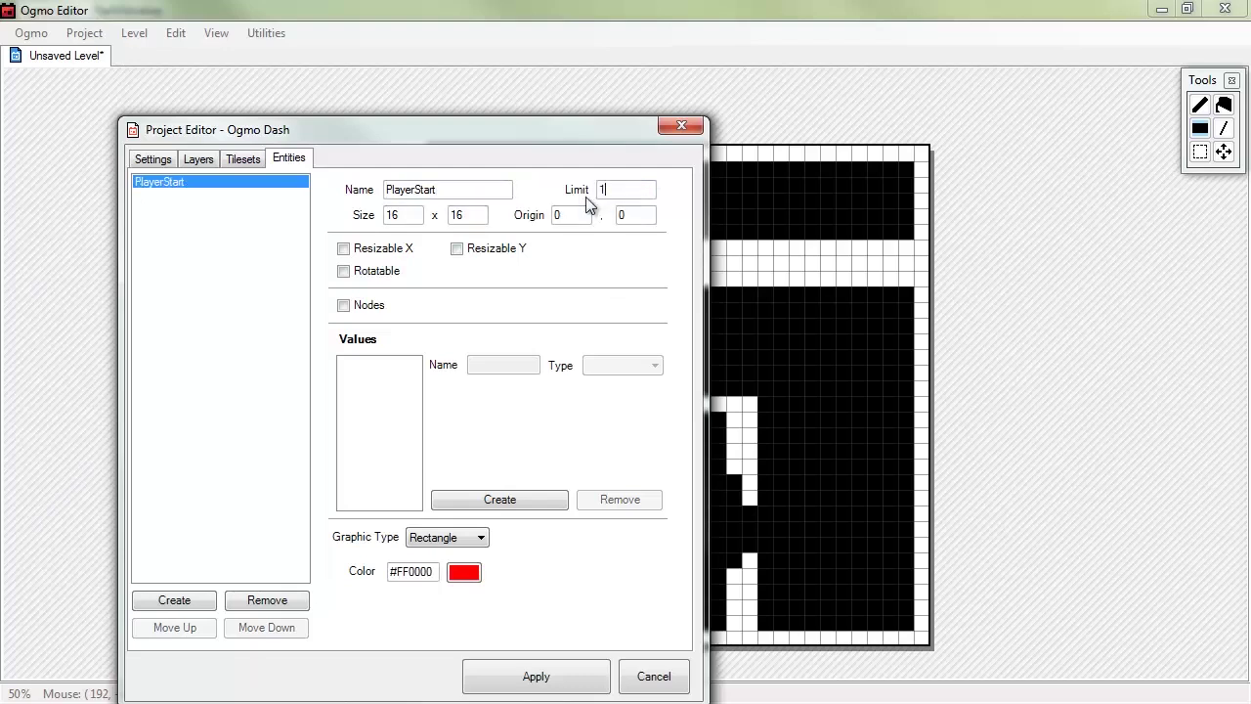
Step: Set the PlayerStart size to 32×32 and origin to 16,16
double_click(411, 215)
text(32)
key(Tab)
text(32)
key(Tab)
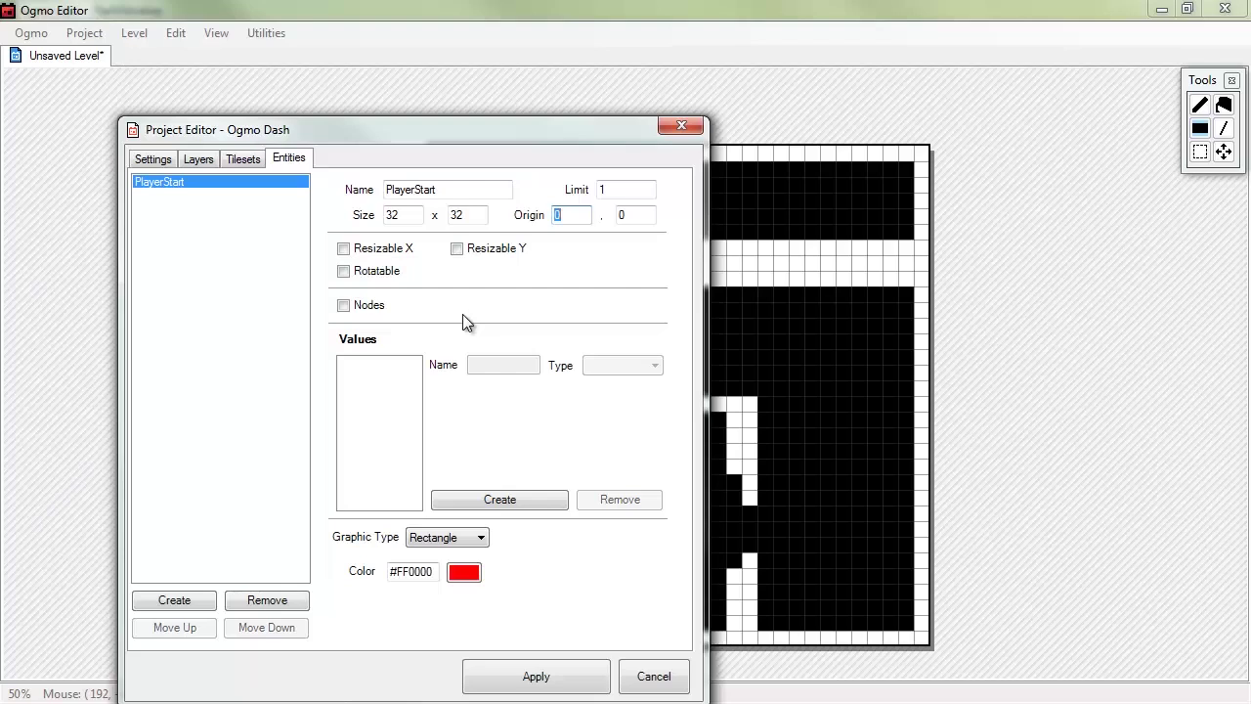
text(16)
key(Tab)
text(16)
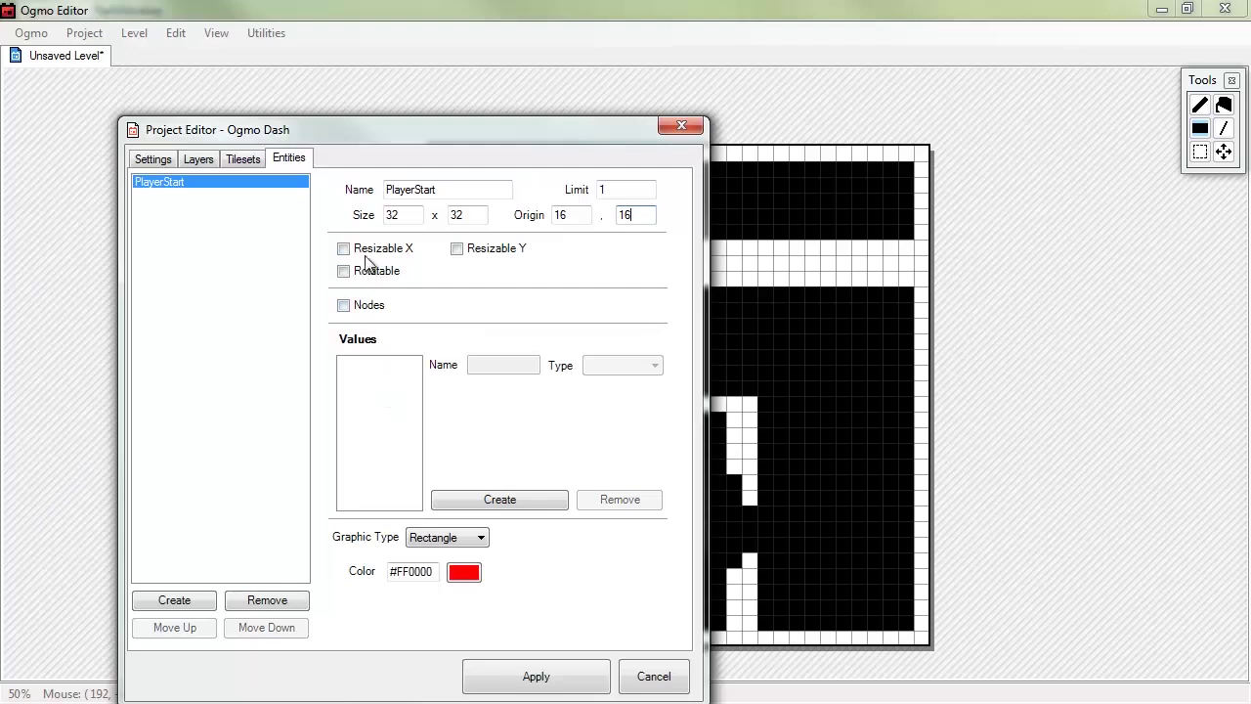
Step: Make PlayerStart rotatable in 90° increments
click(390, 273)
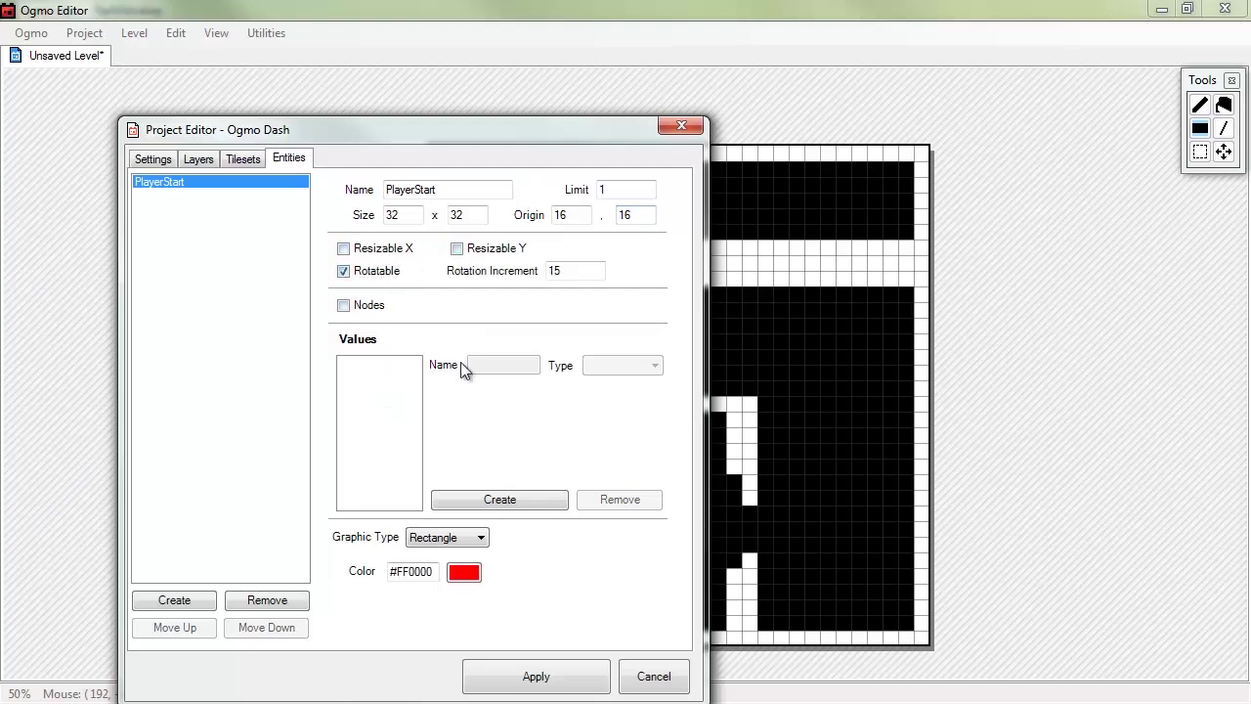
double_click(591, 273)
text(90)
click(476, 537)
Step: Set PlayerStart's graphic type to Image File using ..\assets\player.png
click(460, 570)
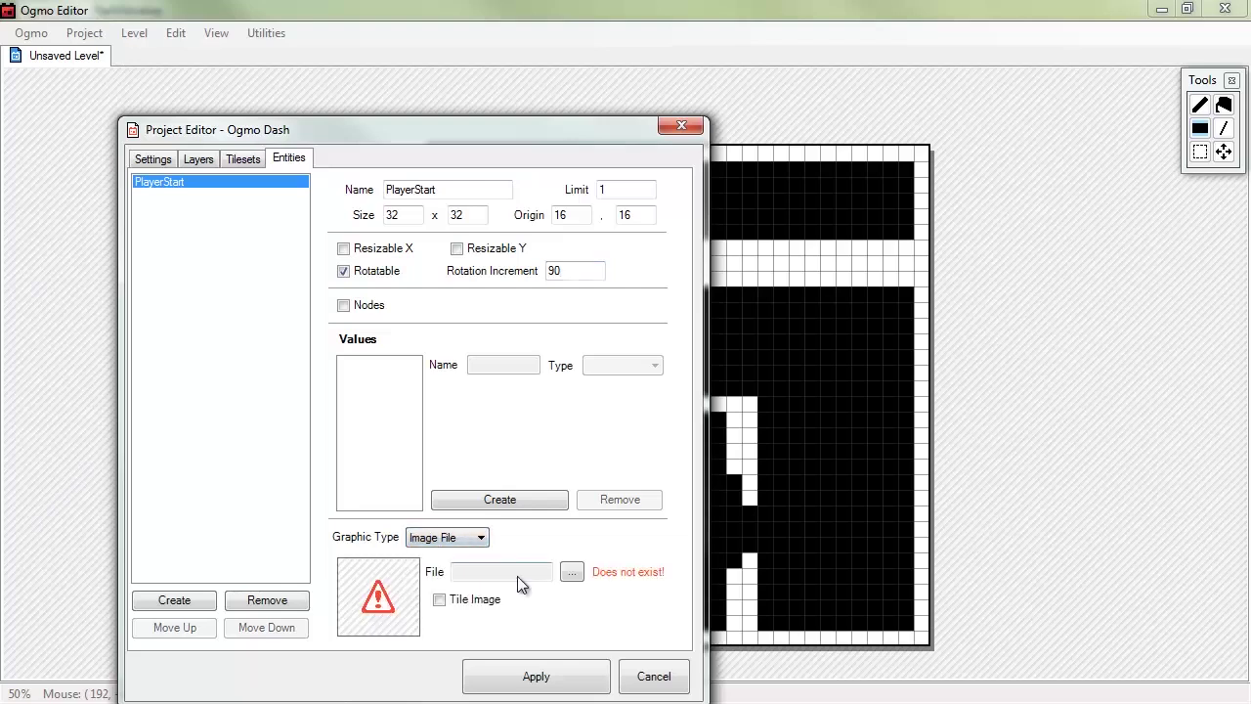
click(573, 576)
click(531, 45)
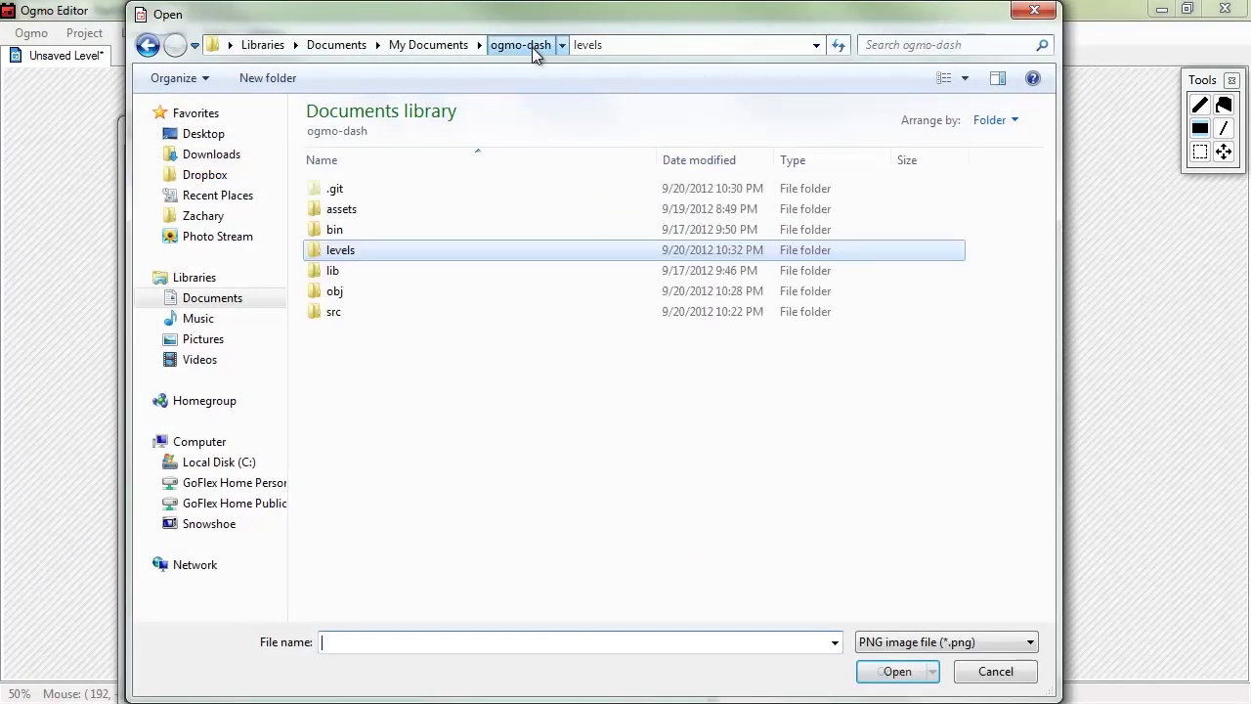
click(321, 213)
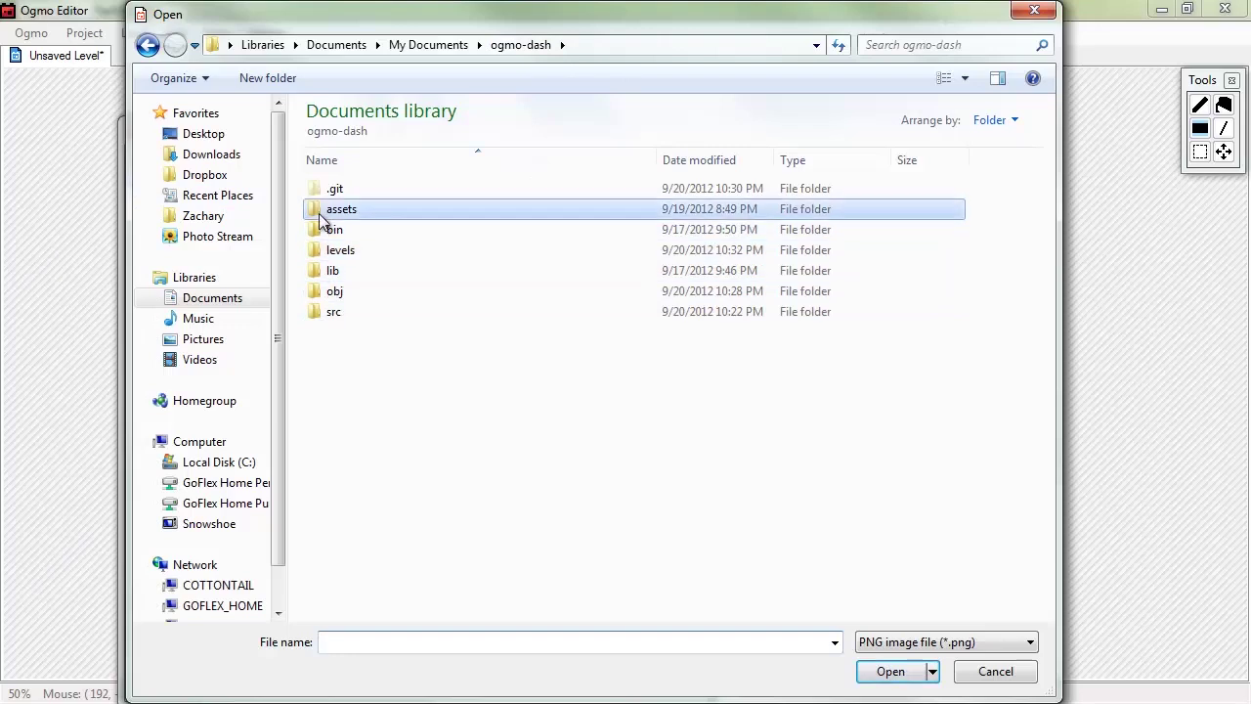
double_click(321, 213)
click(363, 210)
click(891, 672)
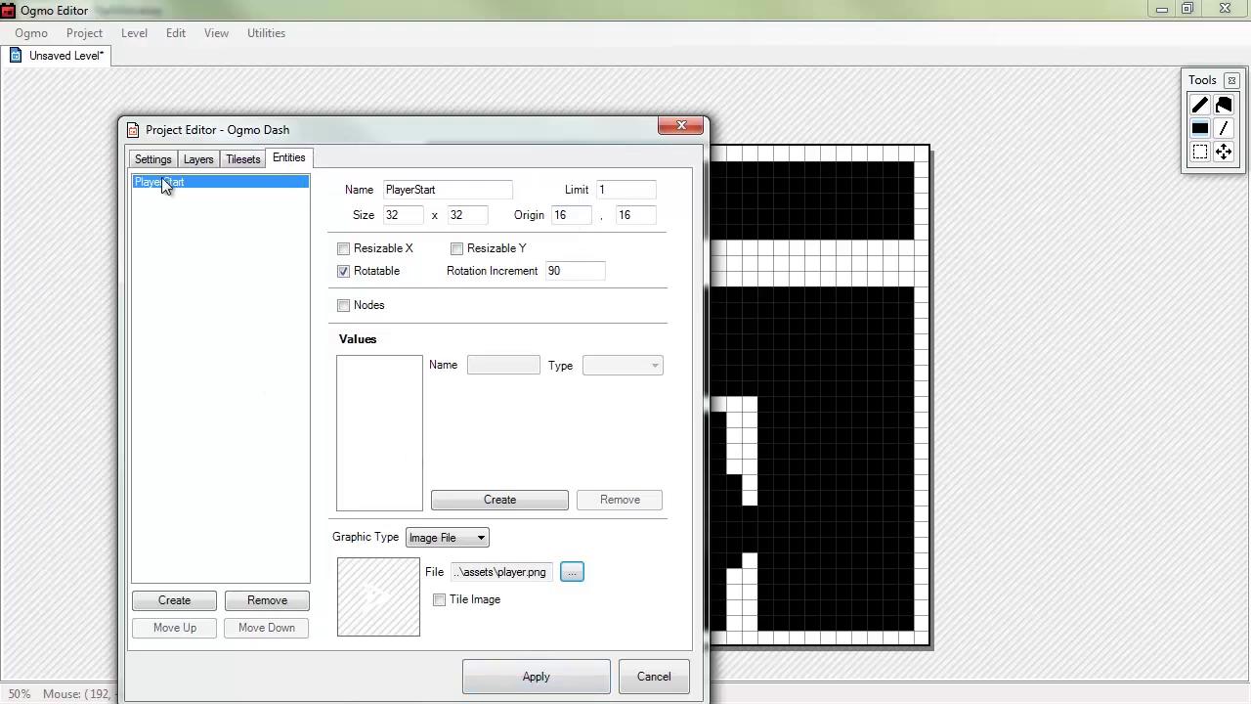
Step: Create a new project layer named Entities with an 8×8 grid
click(196, 160)
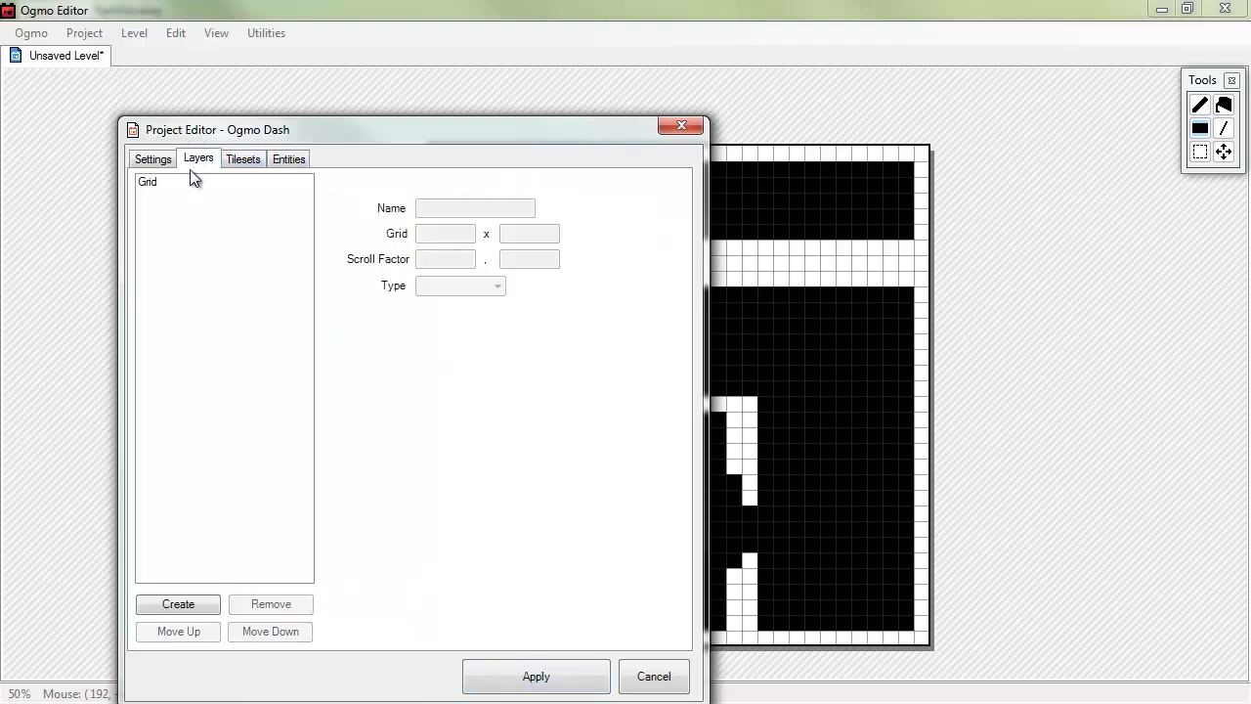
click(181, 603)
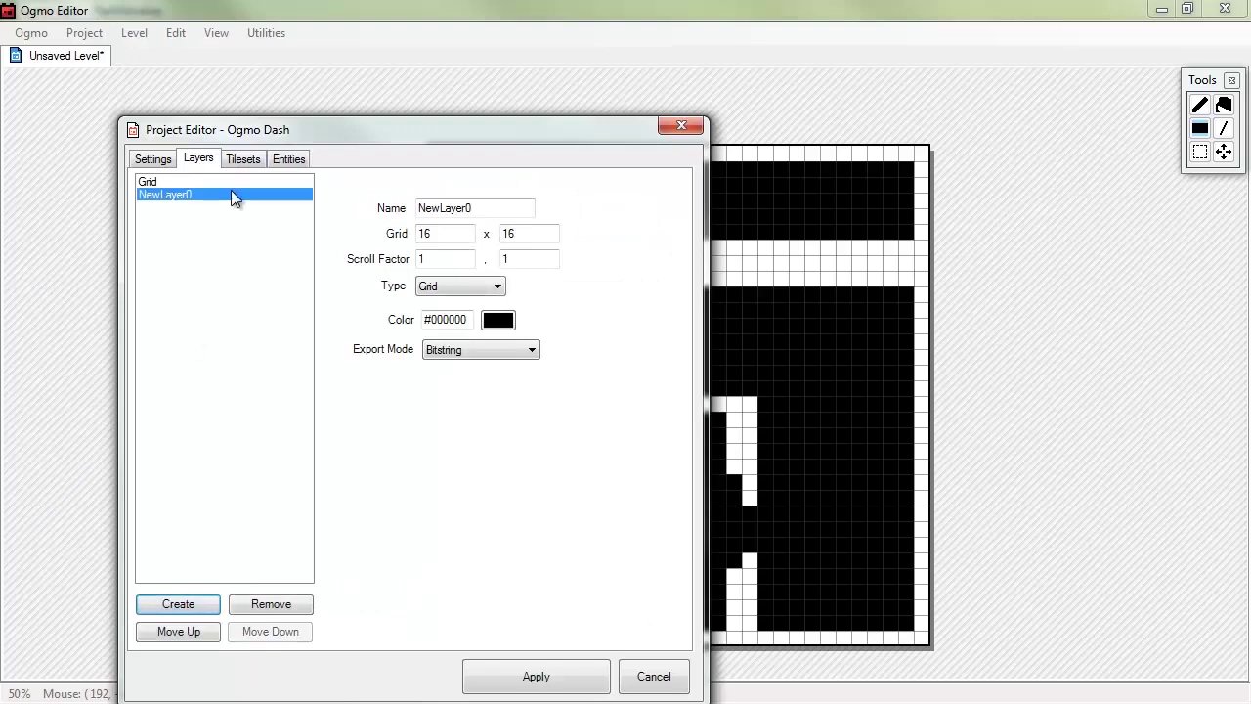
drag(463, 206, 280, 210)
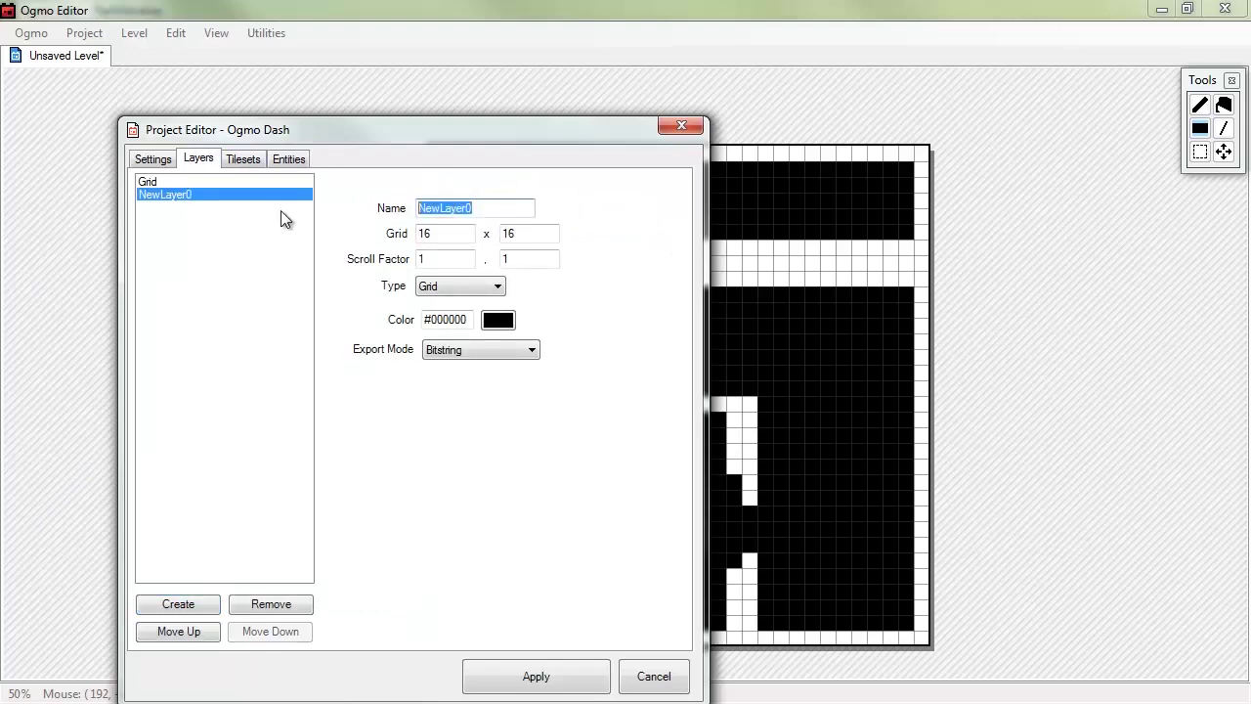
text(Entities)
key(Tab)
text(8)
key(Tab)
text(8)
key(Tab)
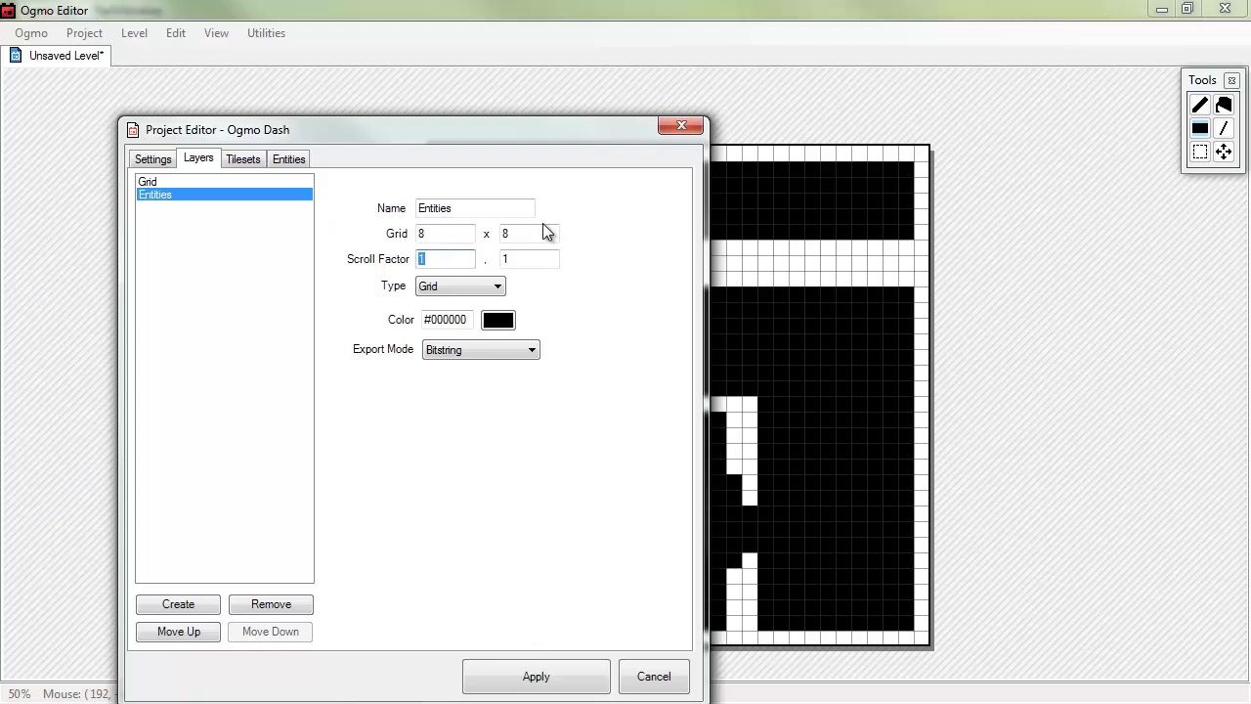
Step: Make the new layer an Entities-type layer and apply the project changes
click(483, 291)
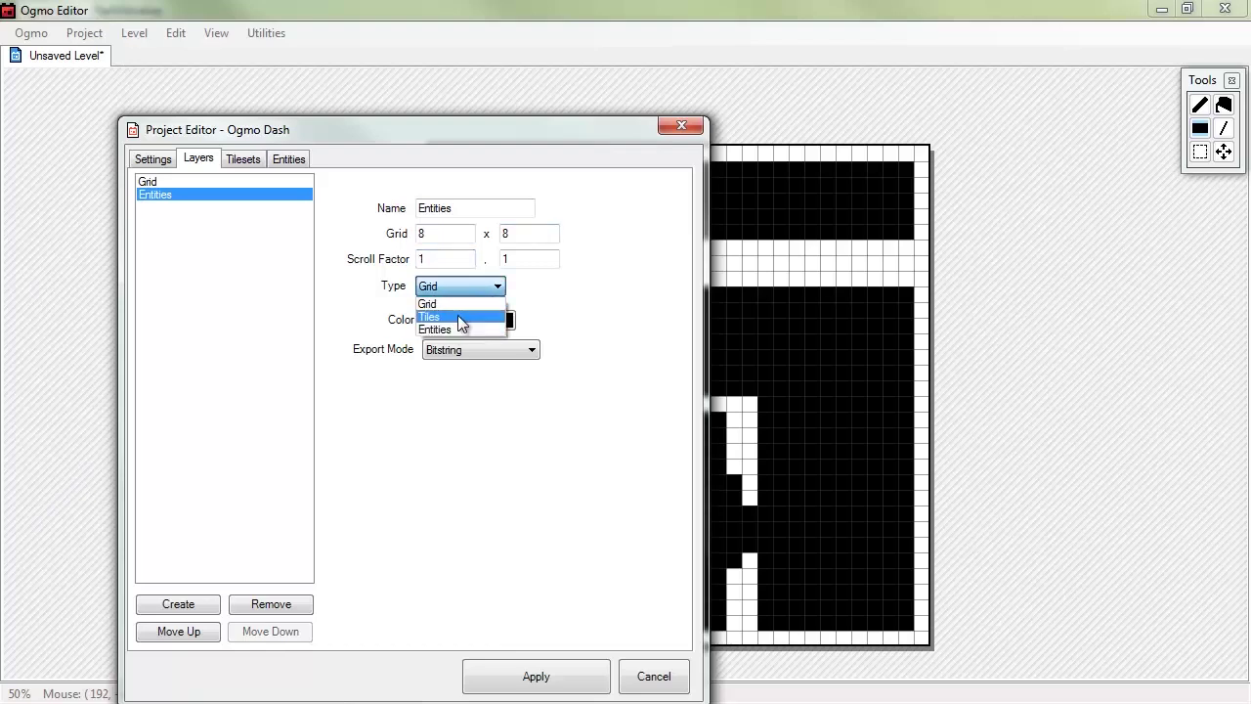
click(467, 330)
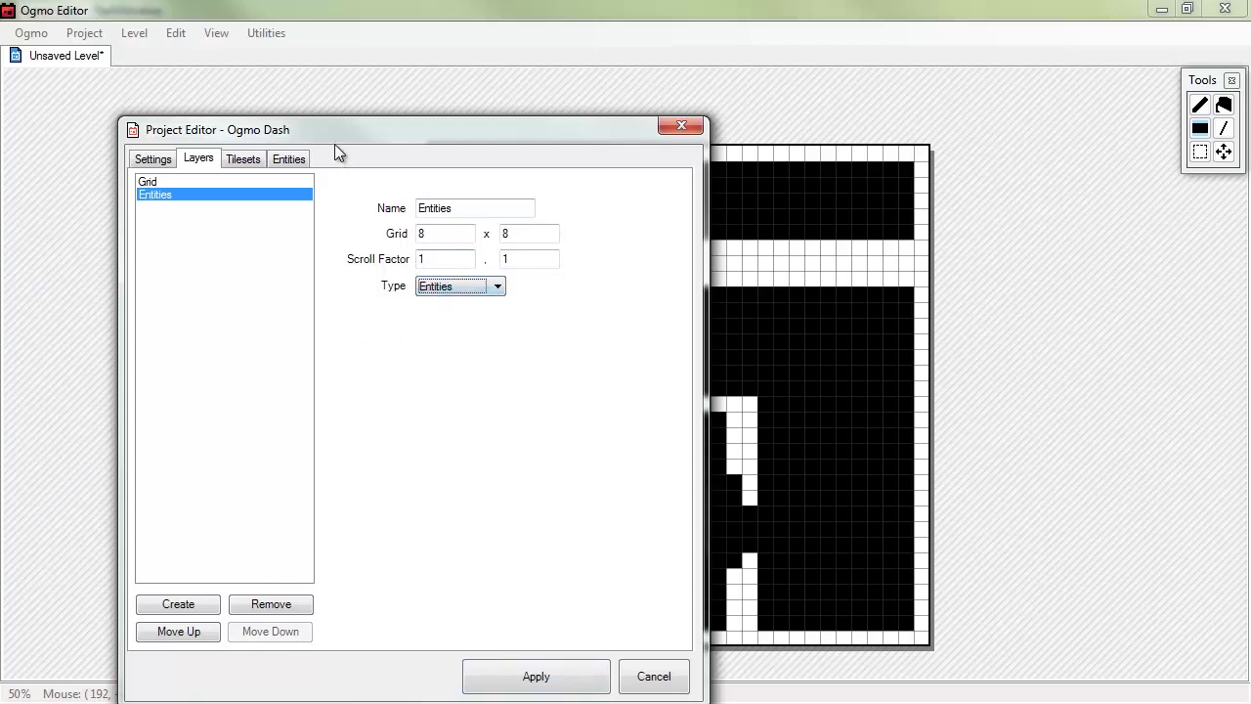
drag(339, 128, 341, 84)
click(555, 633)
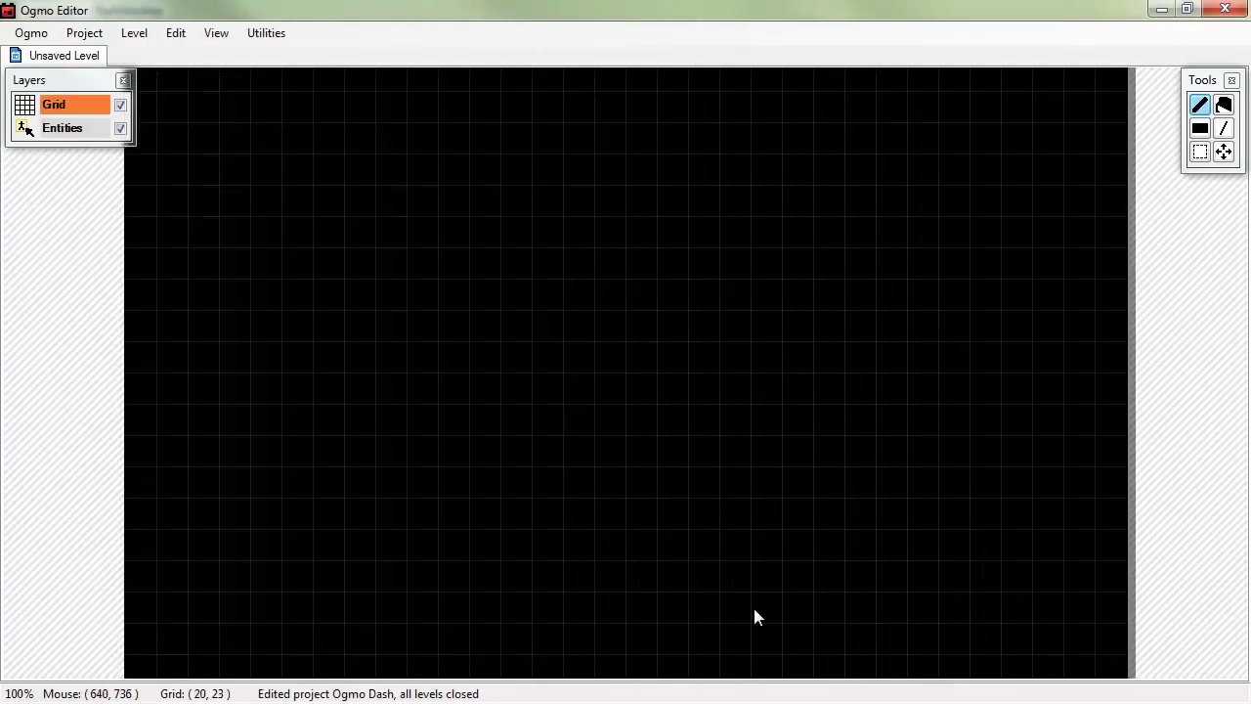
scroll(590, 382, down, 1)
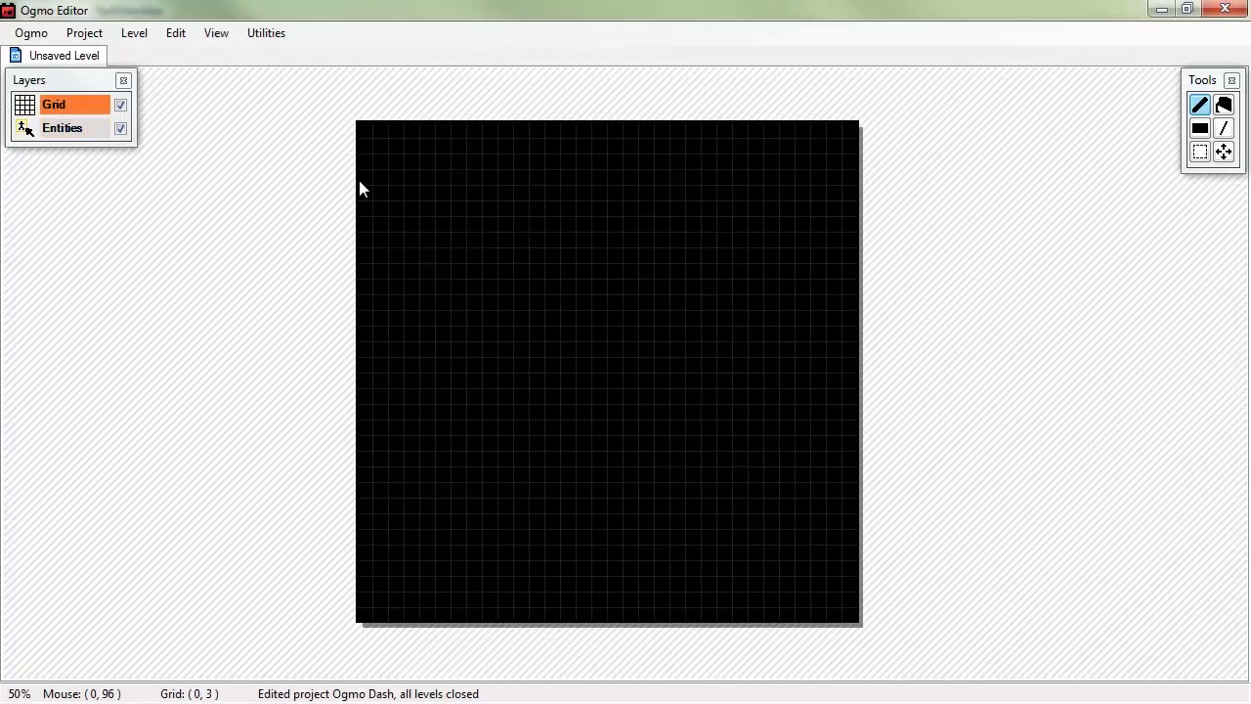
Step: Fill the level white, blacken the interior inside a one-cell border, and whiten the bottom strip
click(1200, 128)
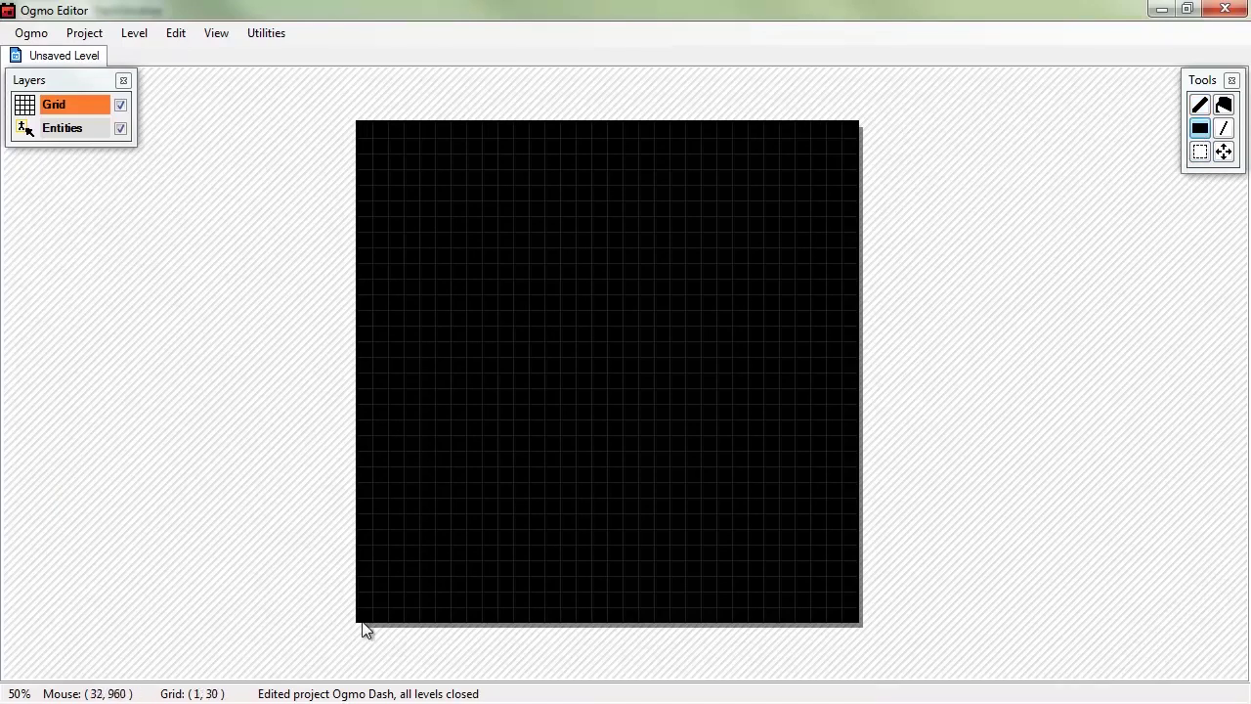
drag(360, 620, 396, 579)
drag(453, 526, 850, 146)
right_drag(834, 147, 710, 282)
drag(710, 281, 389, 603)
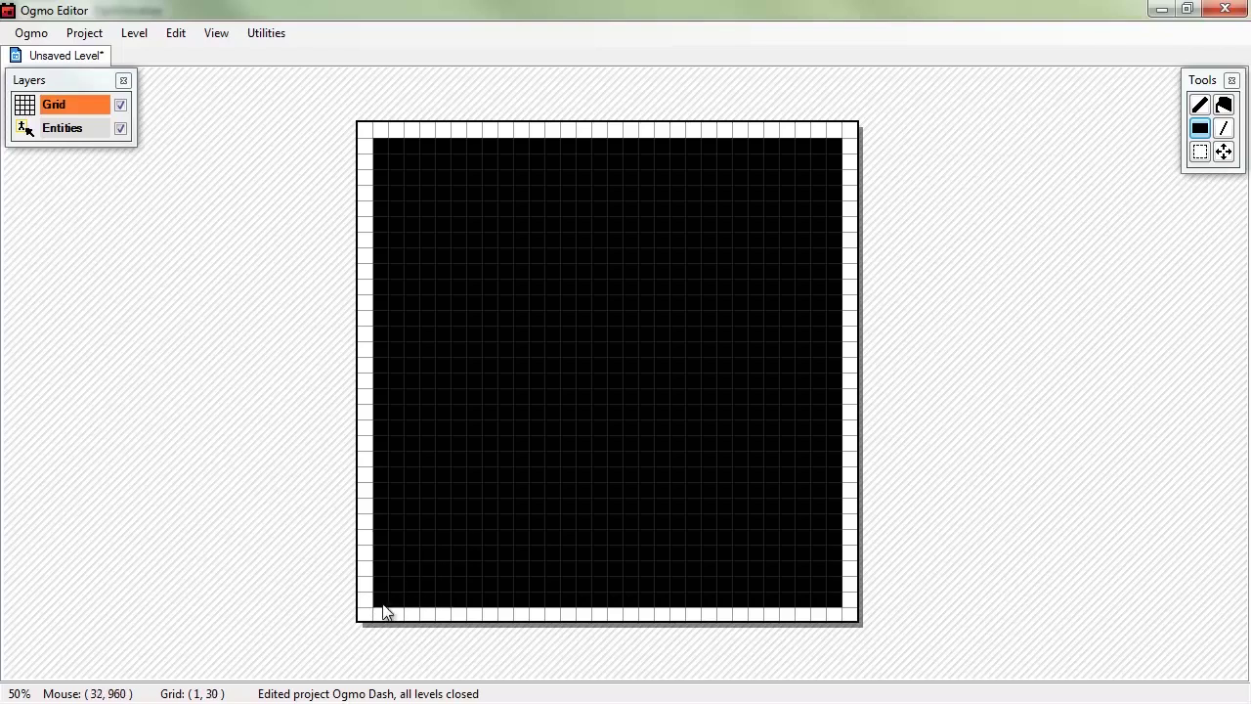
mouse_move(383, 612)
right_down()
mouse_move(531, 502)
mouse_move(606, 511)
mouse_move(587, 519)
right_up()
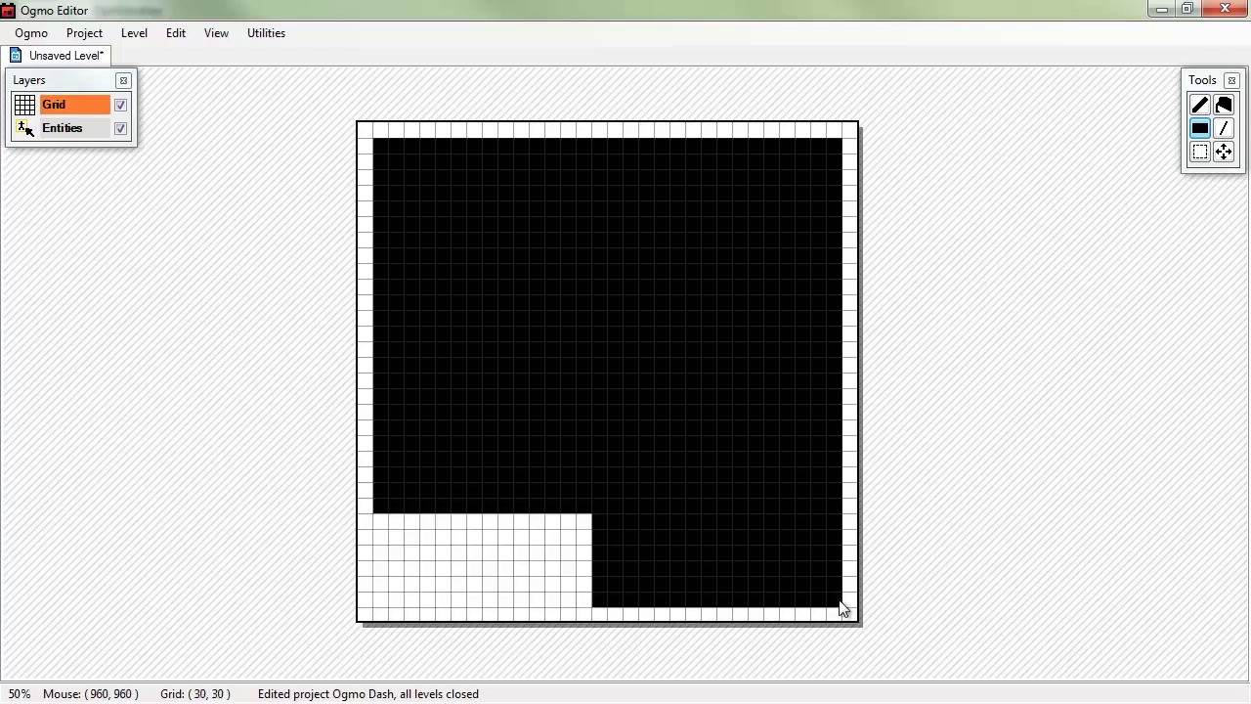
right_drag(839, 608, 608, 524)
Step: Carve a black block into the bottom strip and whiten a central platform
right_drag(456, 587, 524, 547)
drag(526, 545, 527, 548)
drag(600, 572, 603, 571)
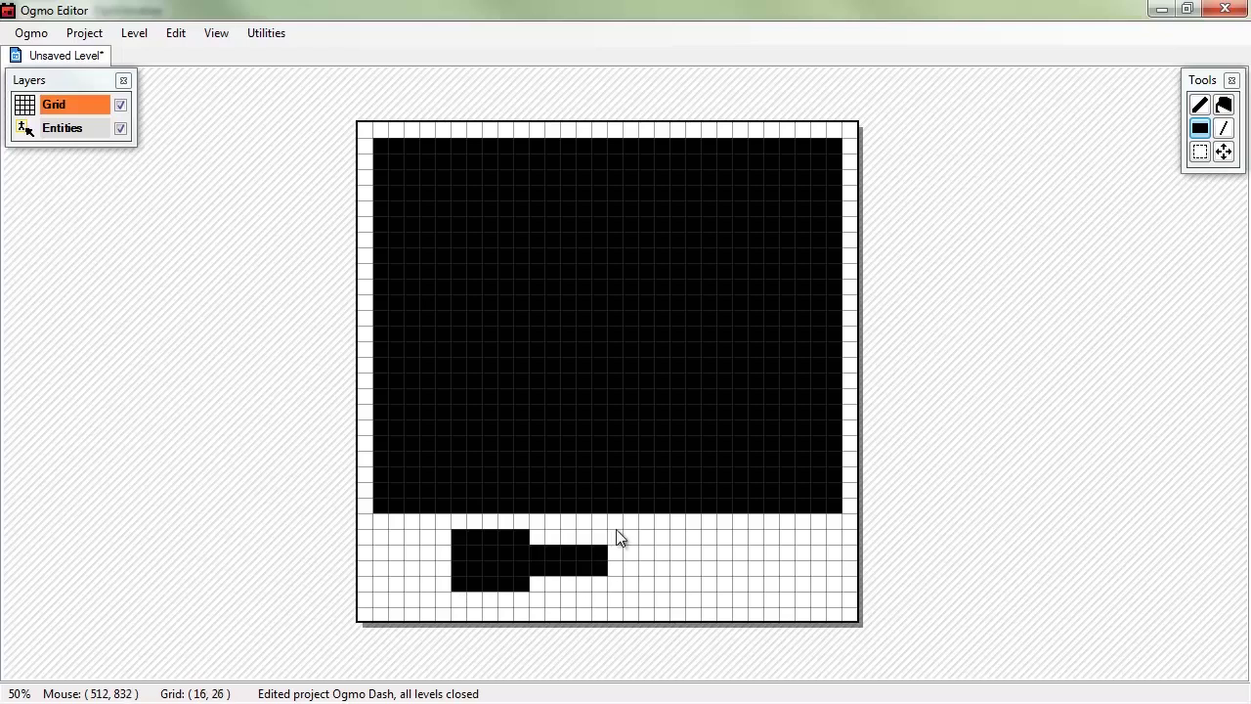
drag(601, 515, 603, 516)
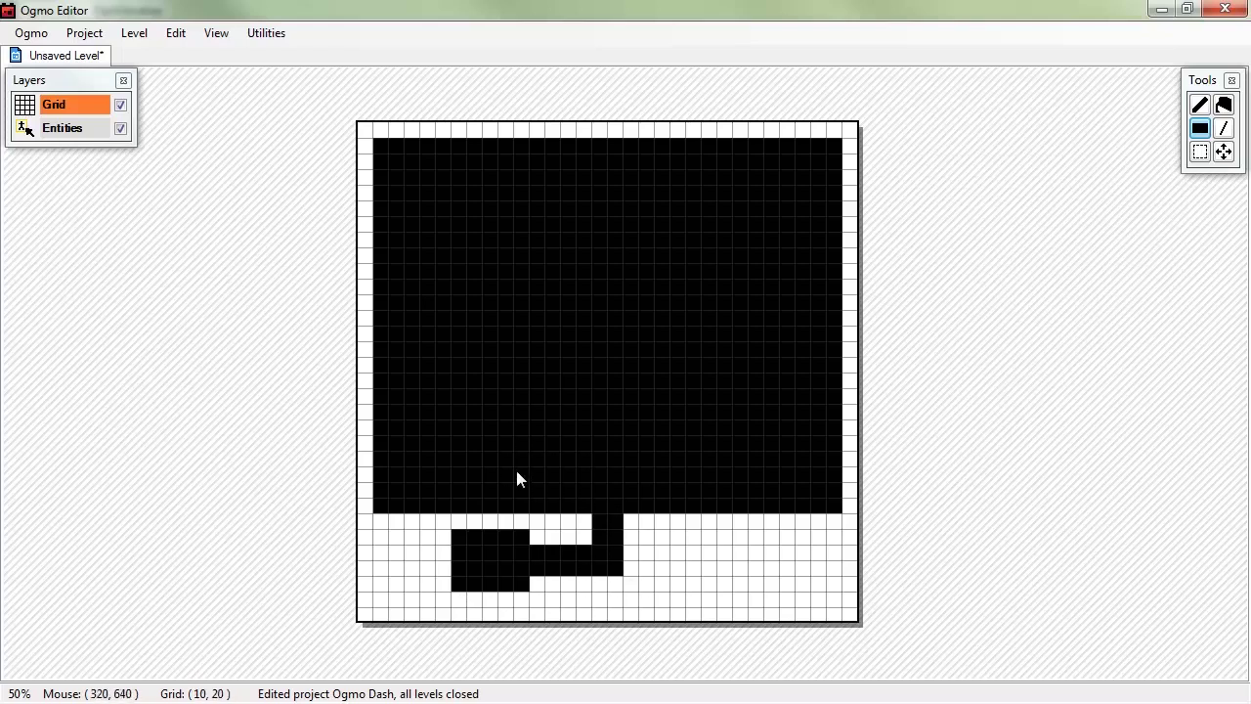
right_drag(507, 479, 730, 411)
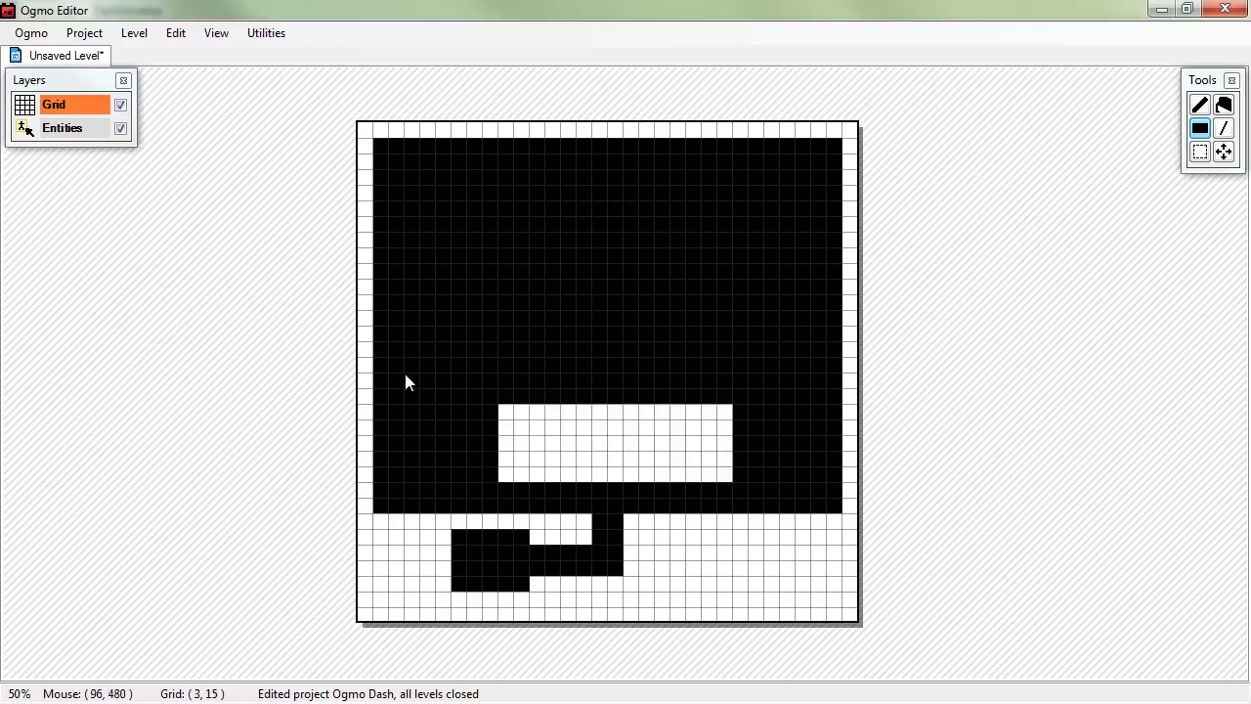
Step: Clear cells on the right side and top-left, then refill part of the top-left block solid
right_drag(374, 268, 557, 354)
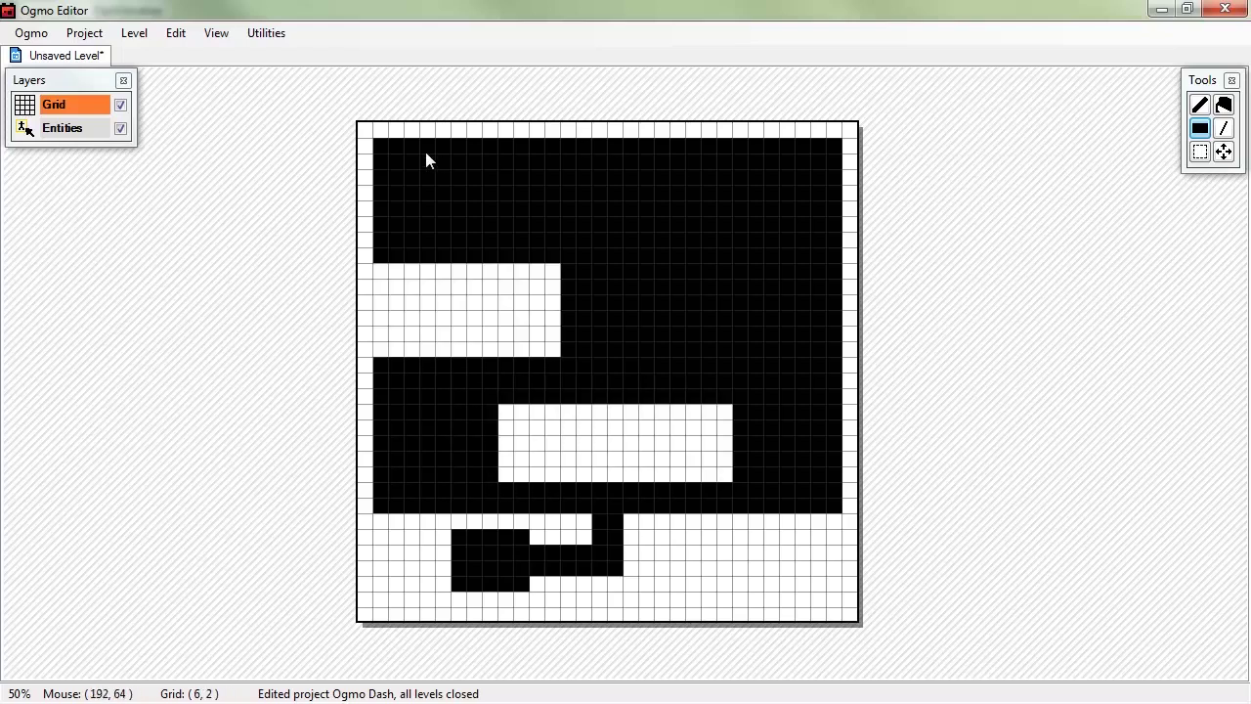
right_drag(845, 388, 720, 241)
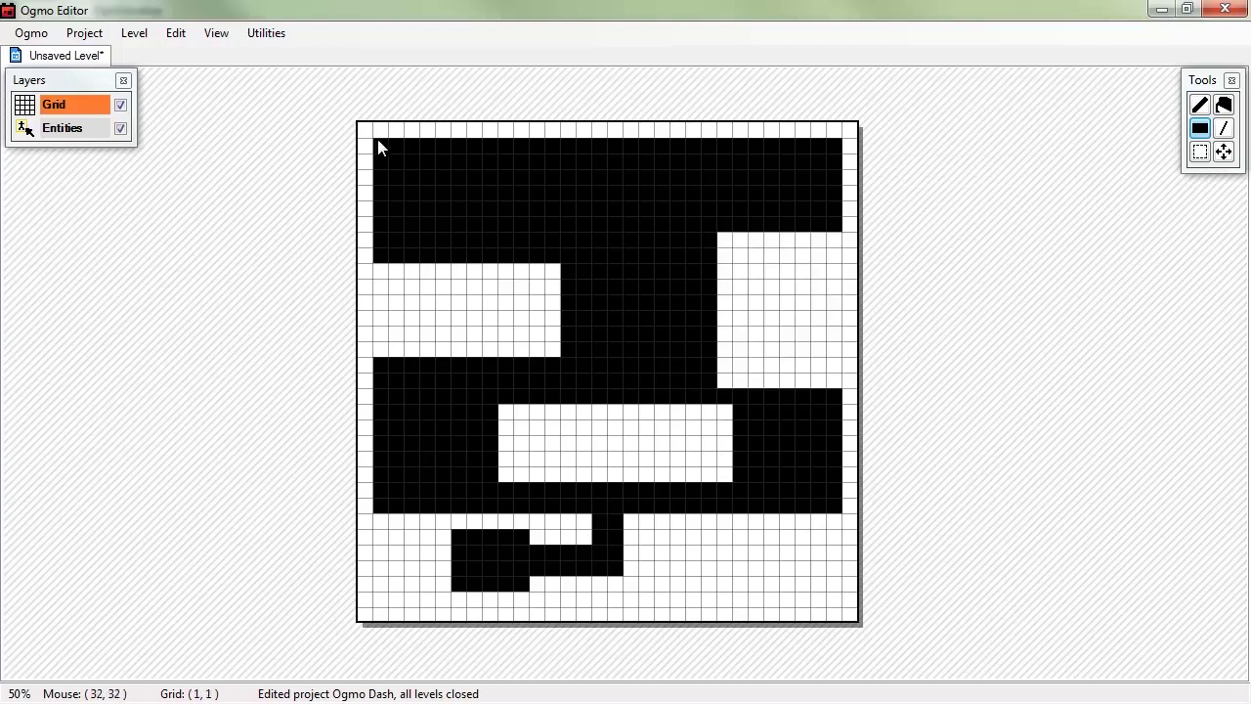
right_drag(380, 141, 509, 252)
drag(508, 191, 499, 209)
drag(488, 148, 400, 227)
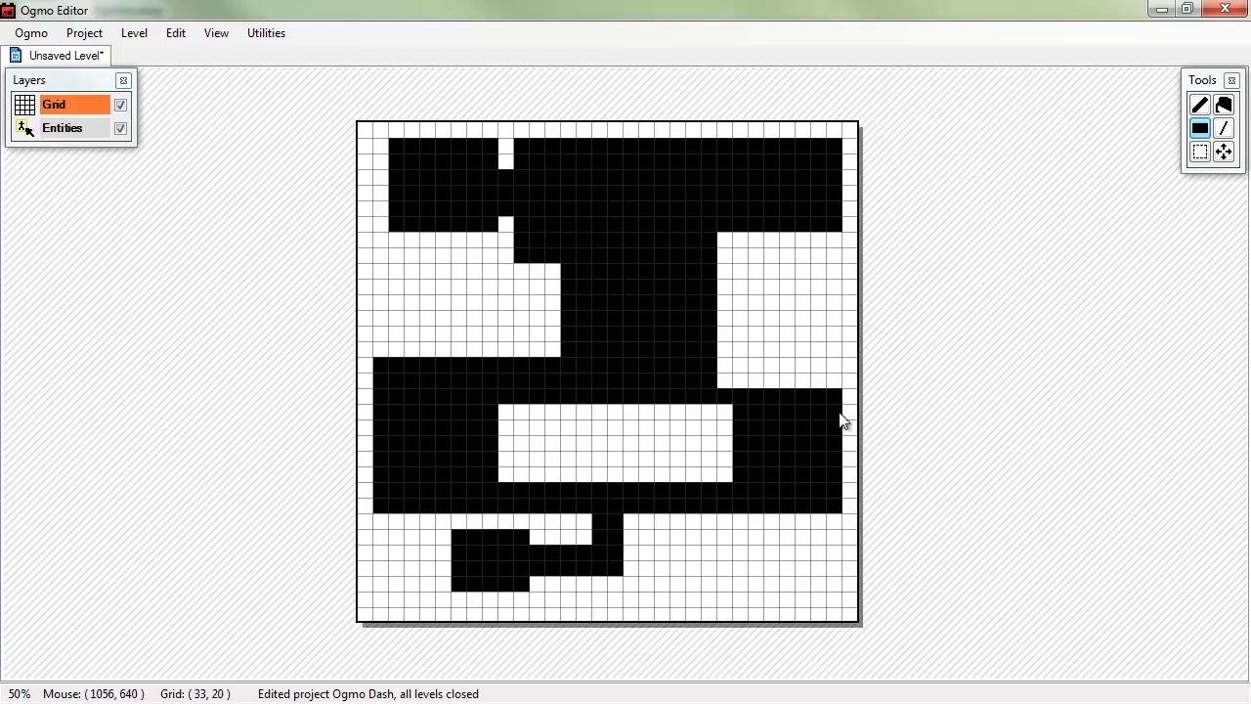
Step: On the Entities layer, place a PlayerStart entity in the lower-left black block
click(81, 128)
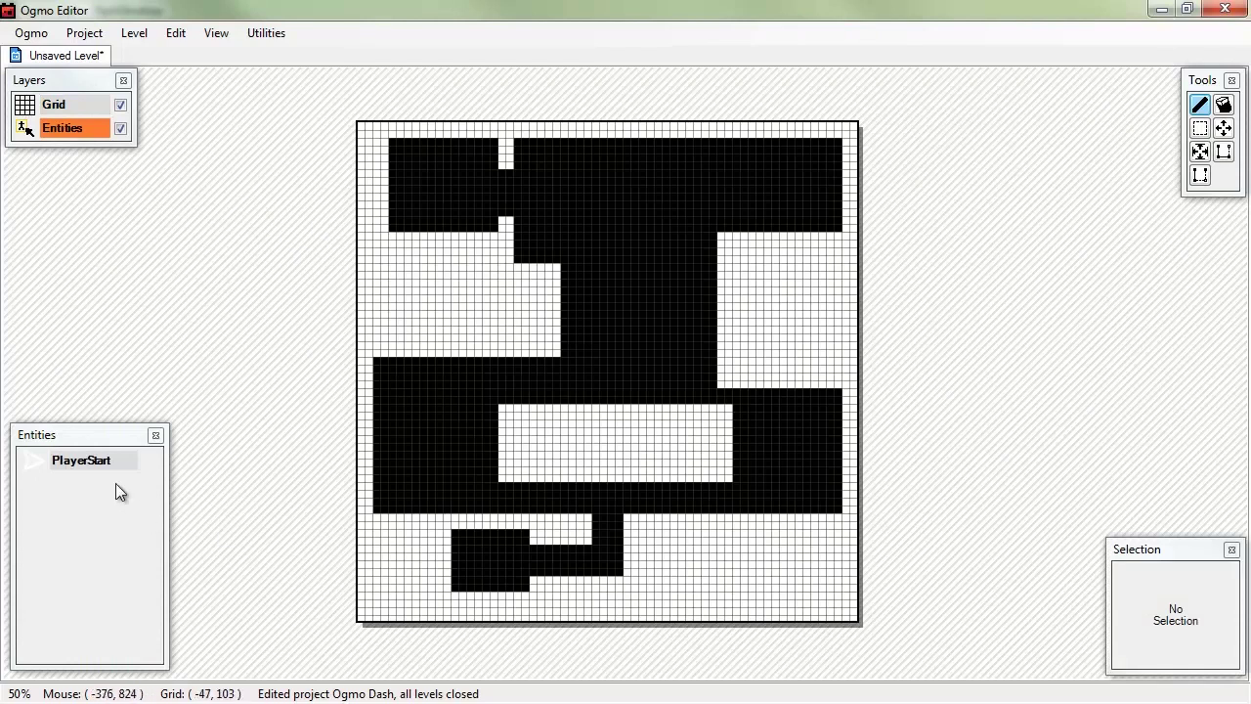
click(61, 467)
scroll(616, 345, up, 4)
scroll(614, 391, down, 1)
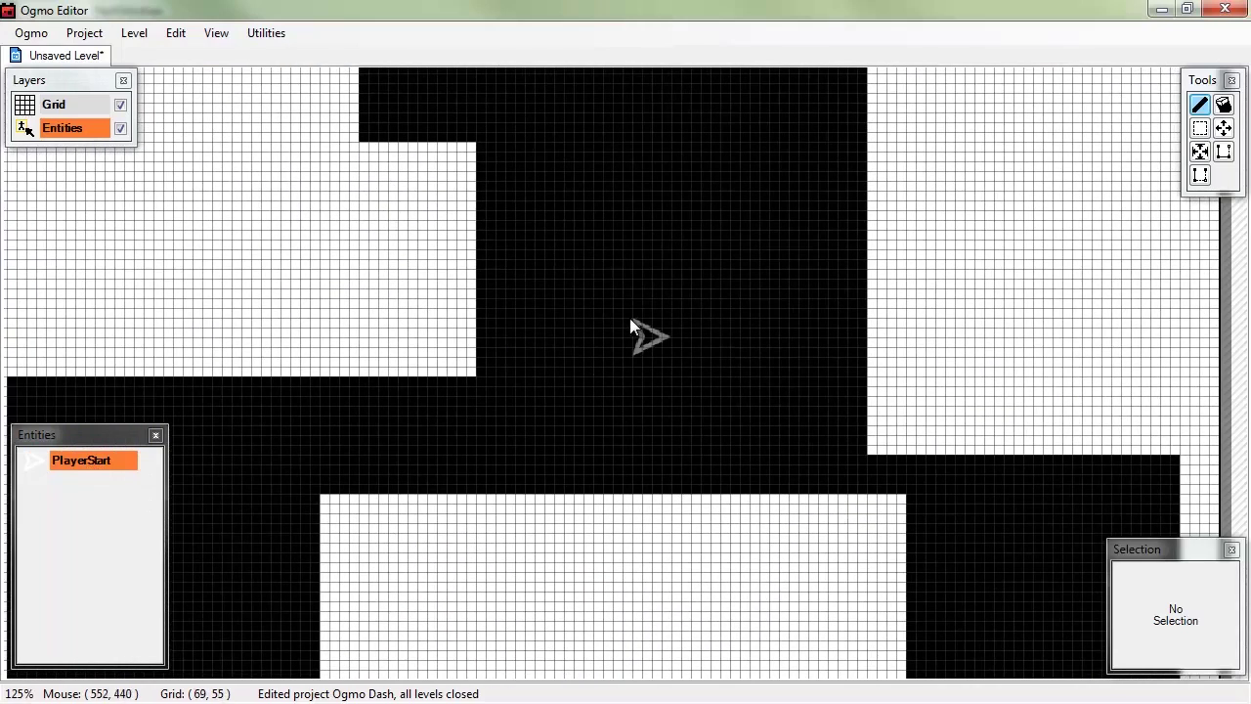
click(78, 109)
click(78, 129)
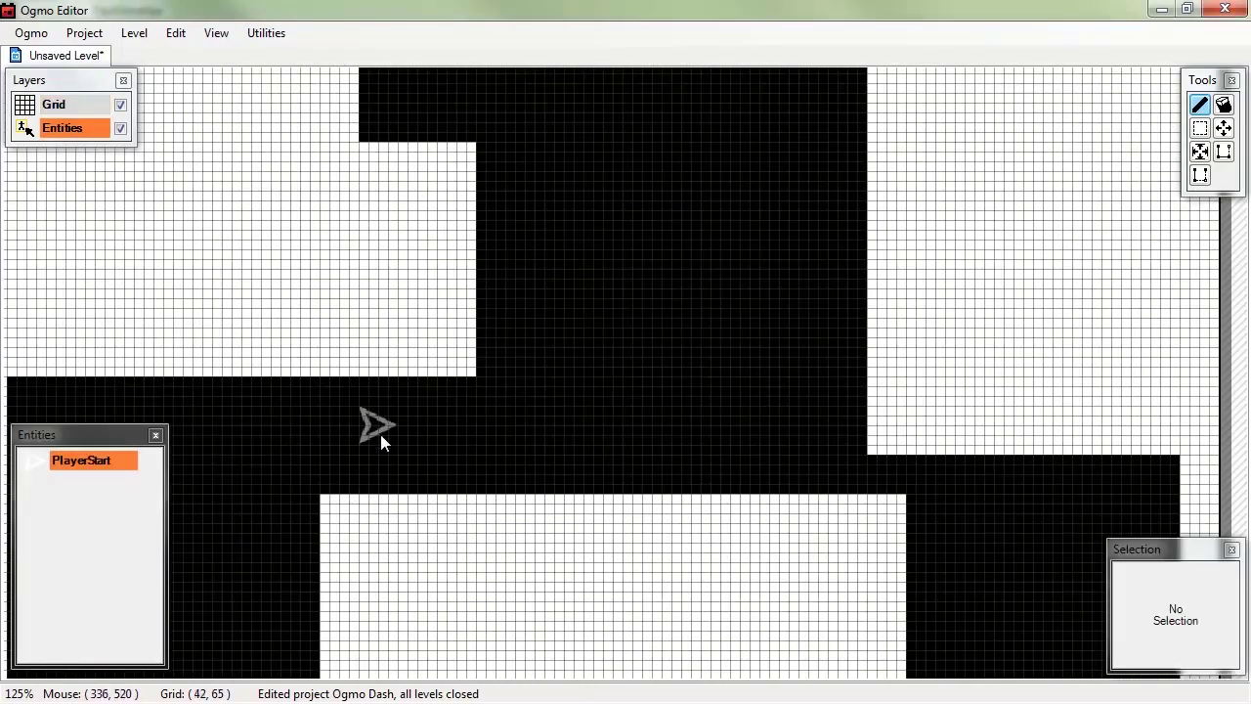
scroll(460, 469, down, 3)
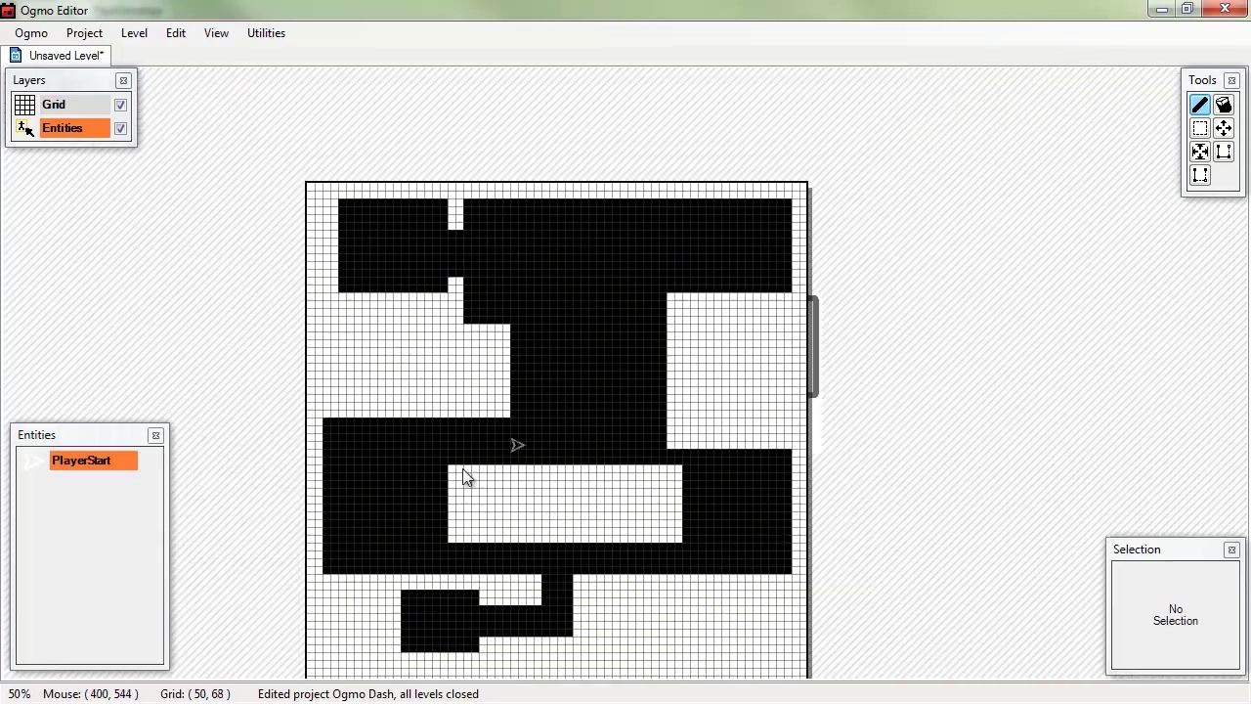
click(439, 625)
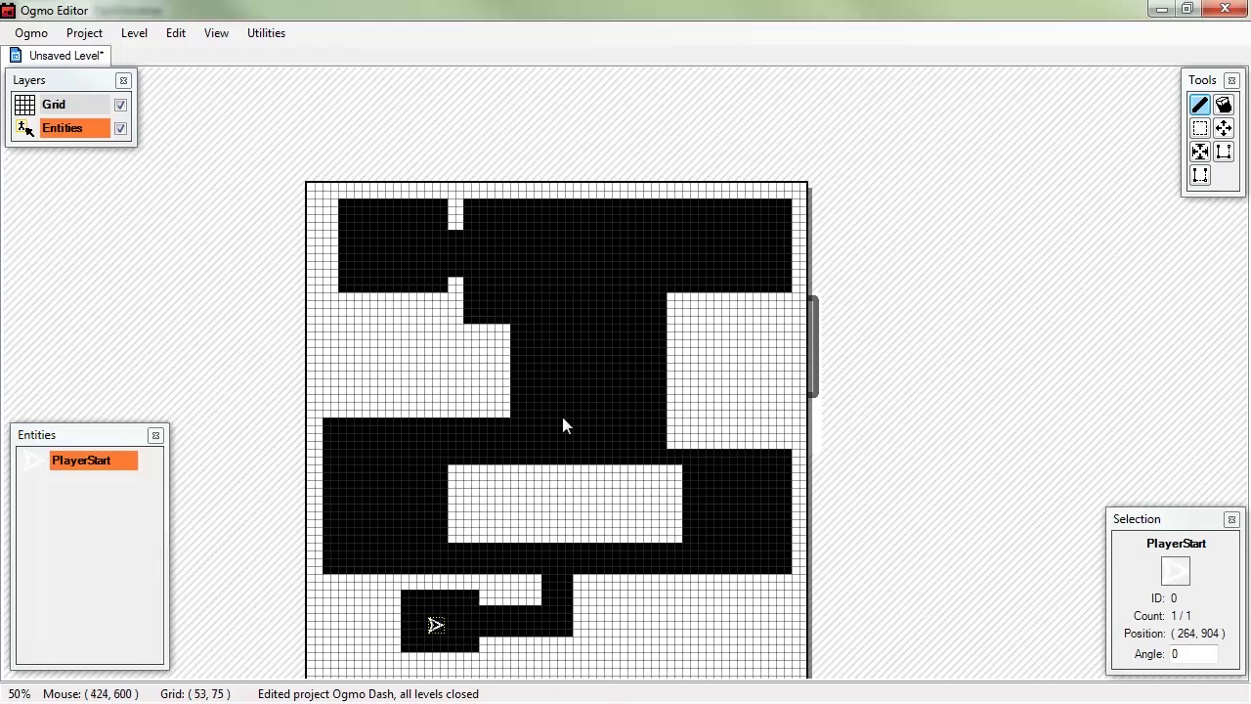
Step: Try PlayerStart in the upper-left room at angle 90, then return it to the lower-left block
click(400, 248)
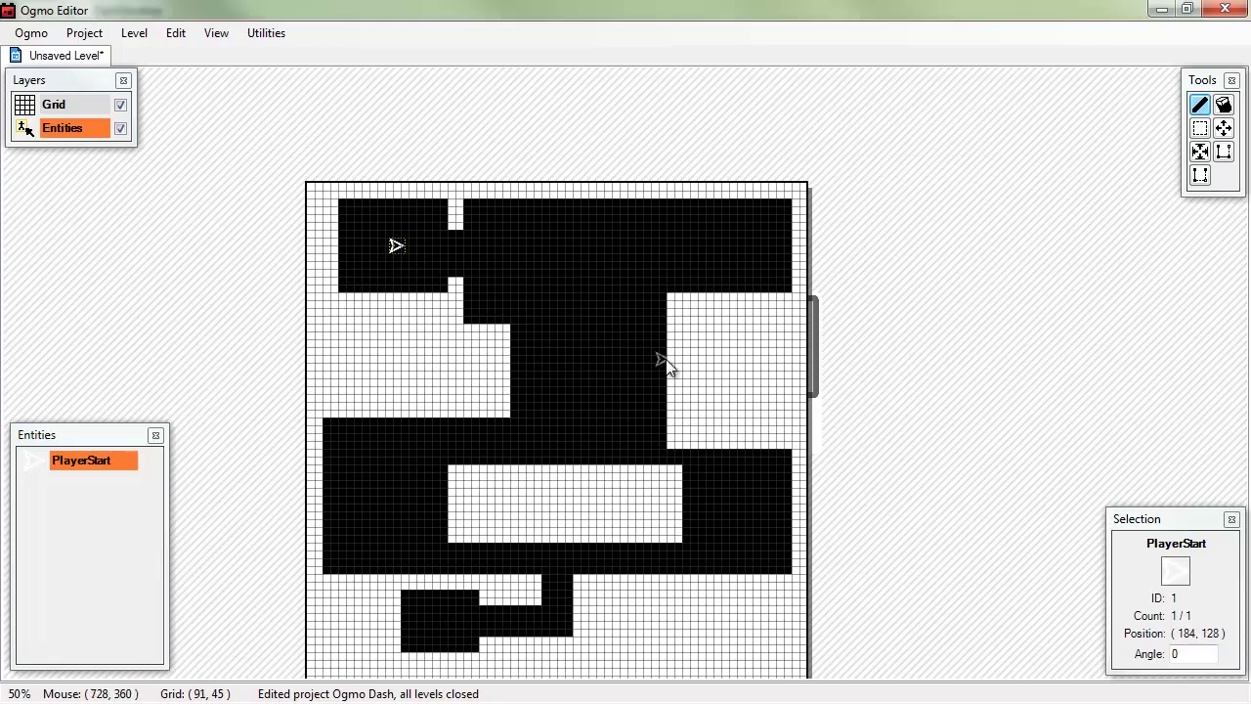
click(1183, 655)
double_click(1183, 654)
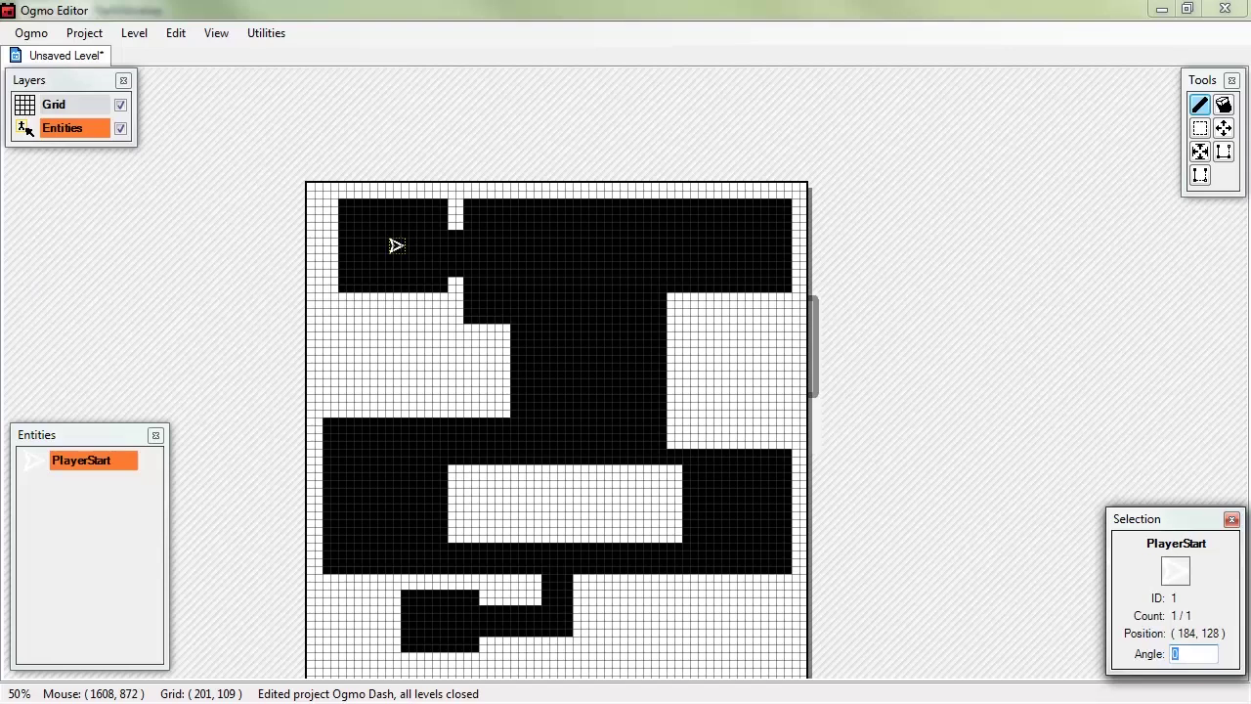
key(Return)
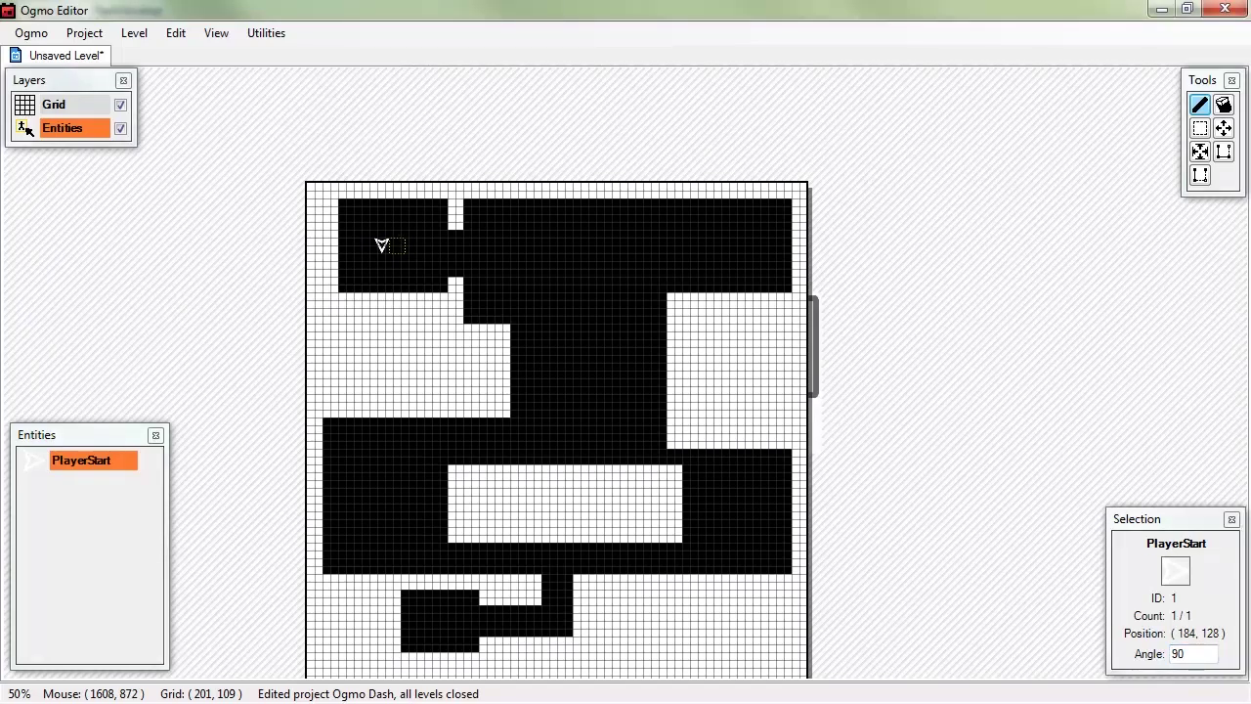
click(442, 623)
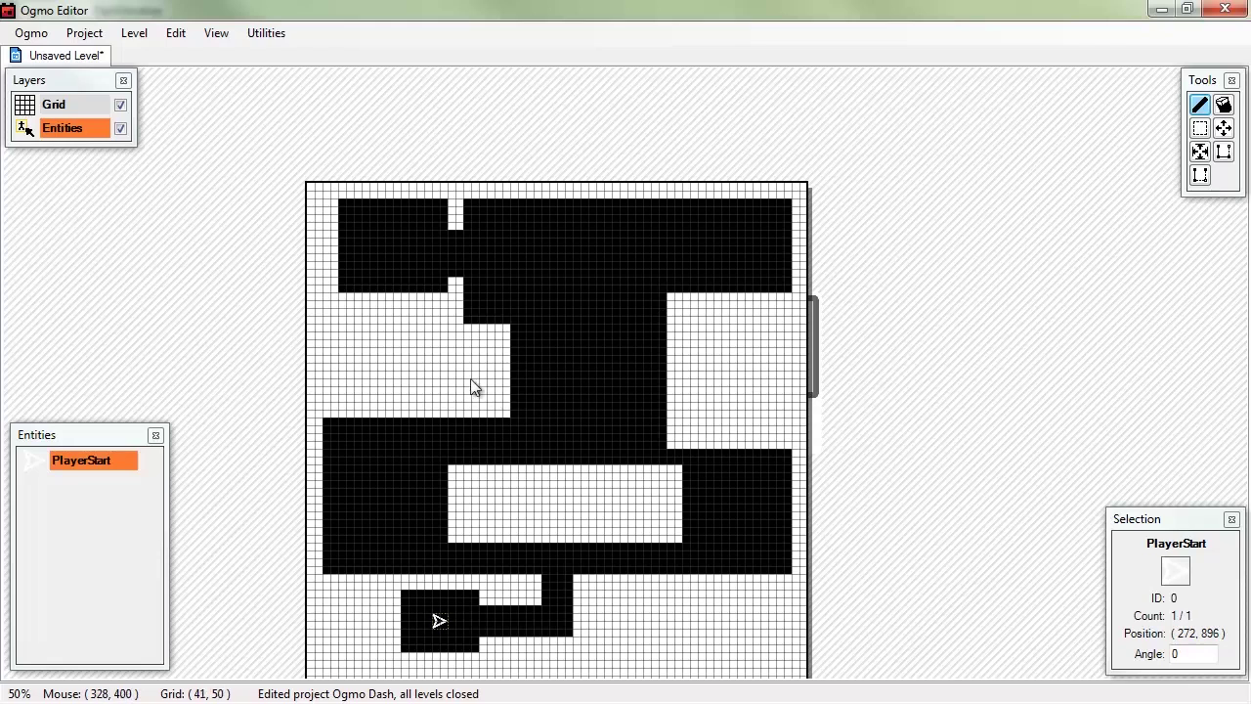
Step: Save the level under the new file name tutorial.oel
key(ctrl+s)
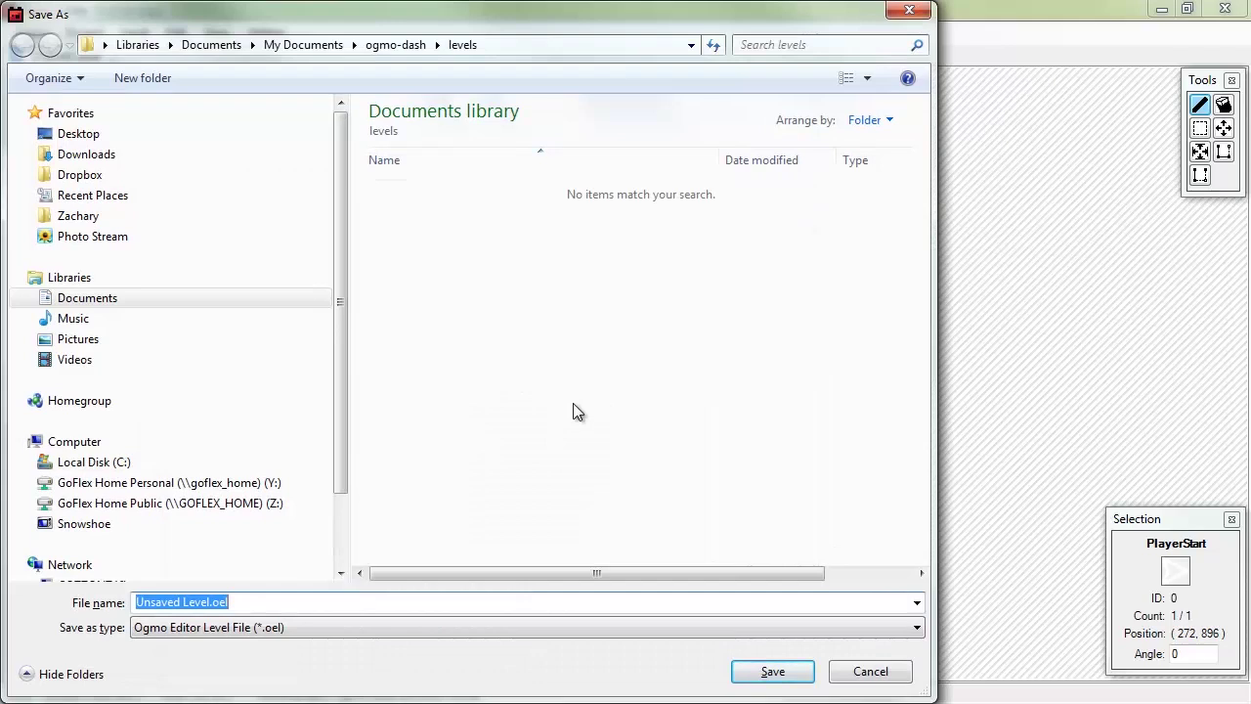
text(tutorial.o)
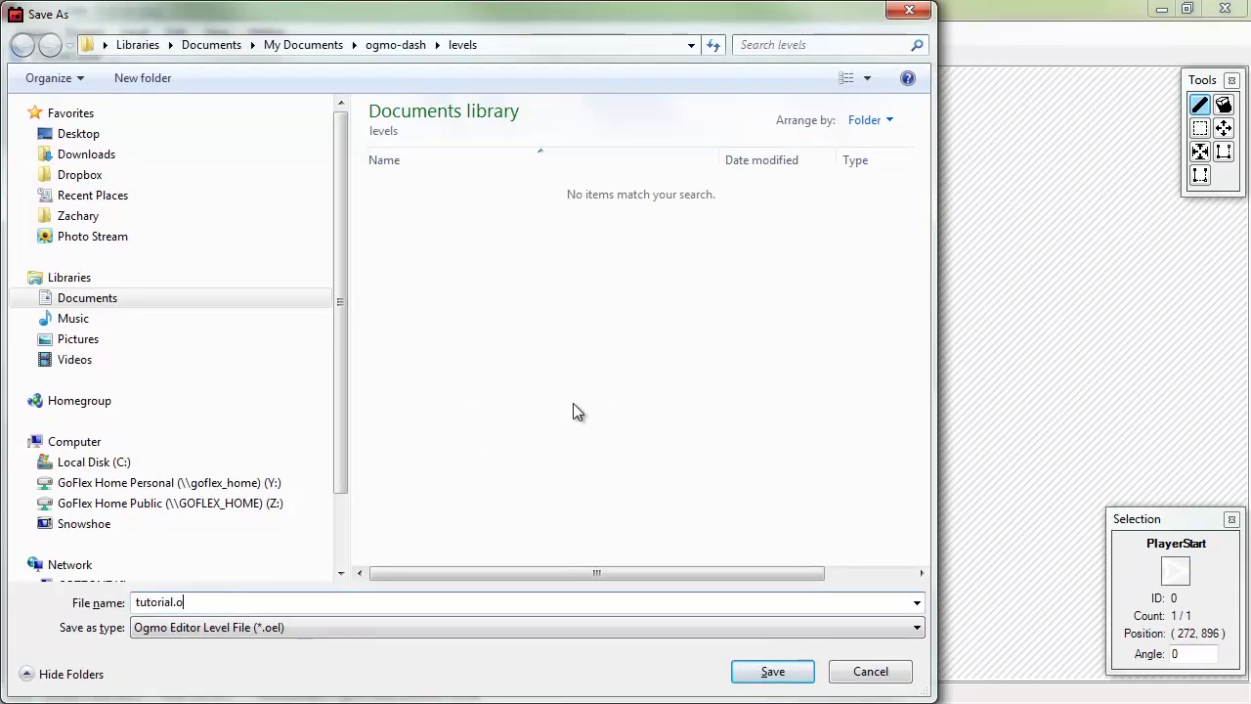
text(el)
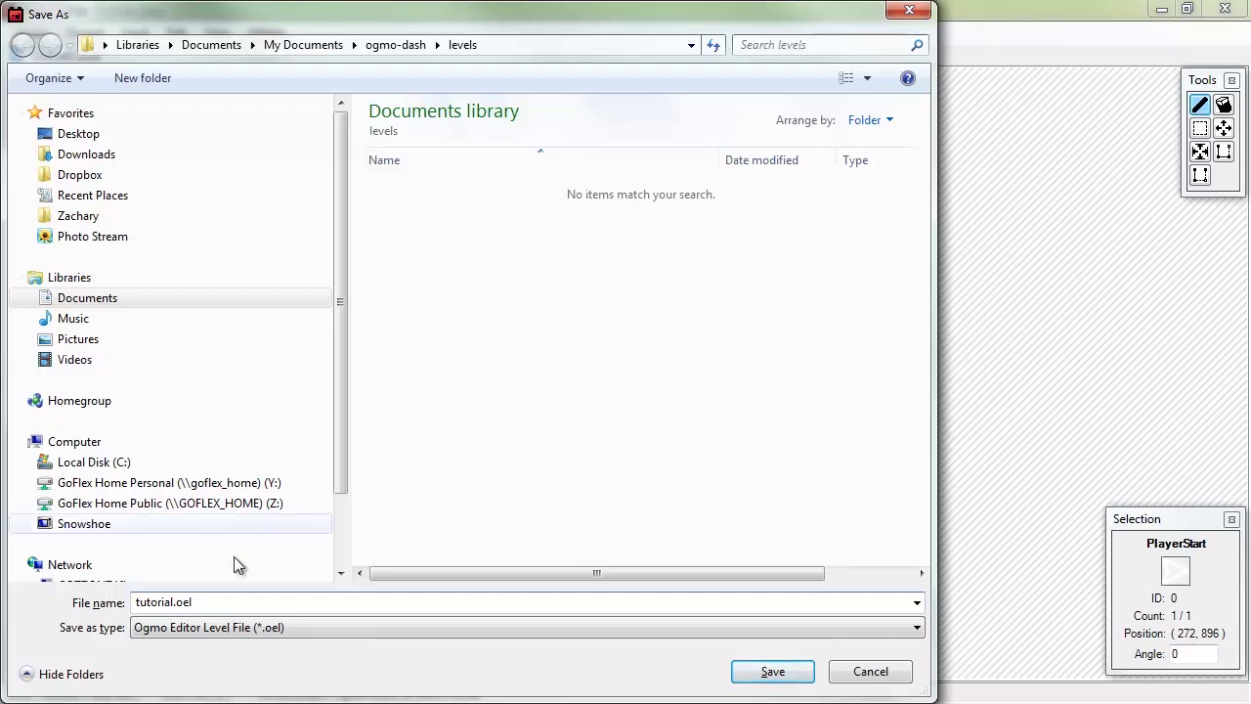
click(773, 673)
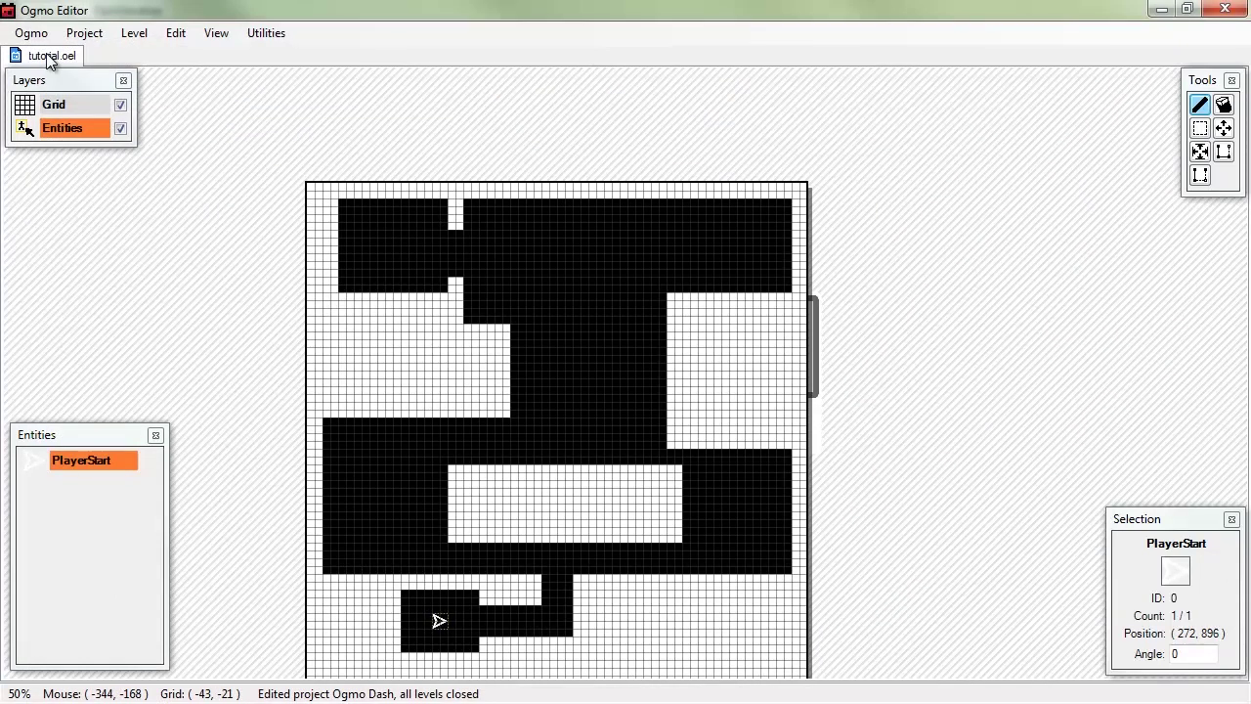
scroll(576, 413, down, 2)
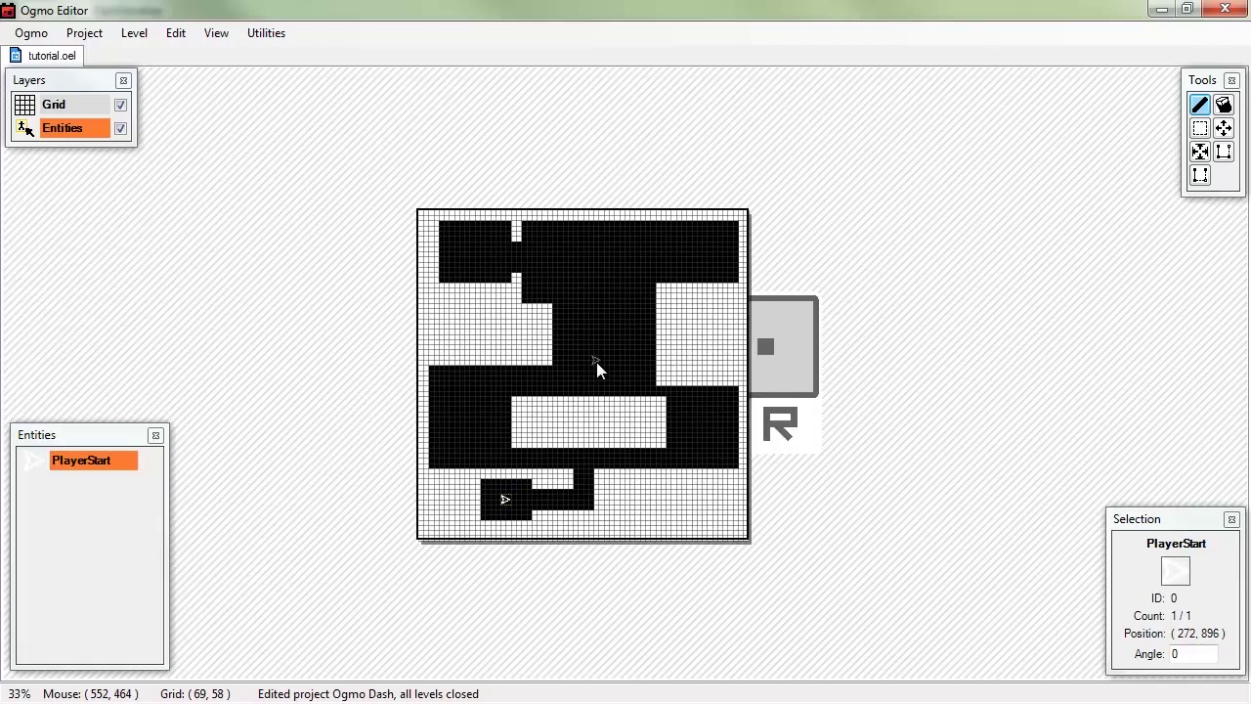
scroll(596, 362, up, 1)
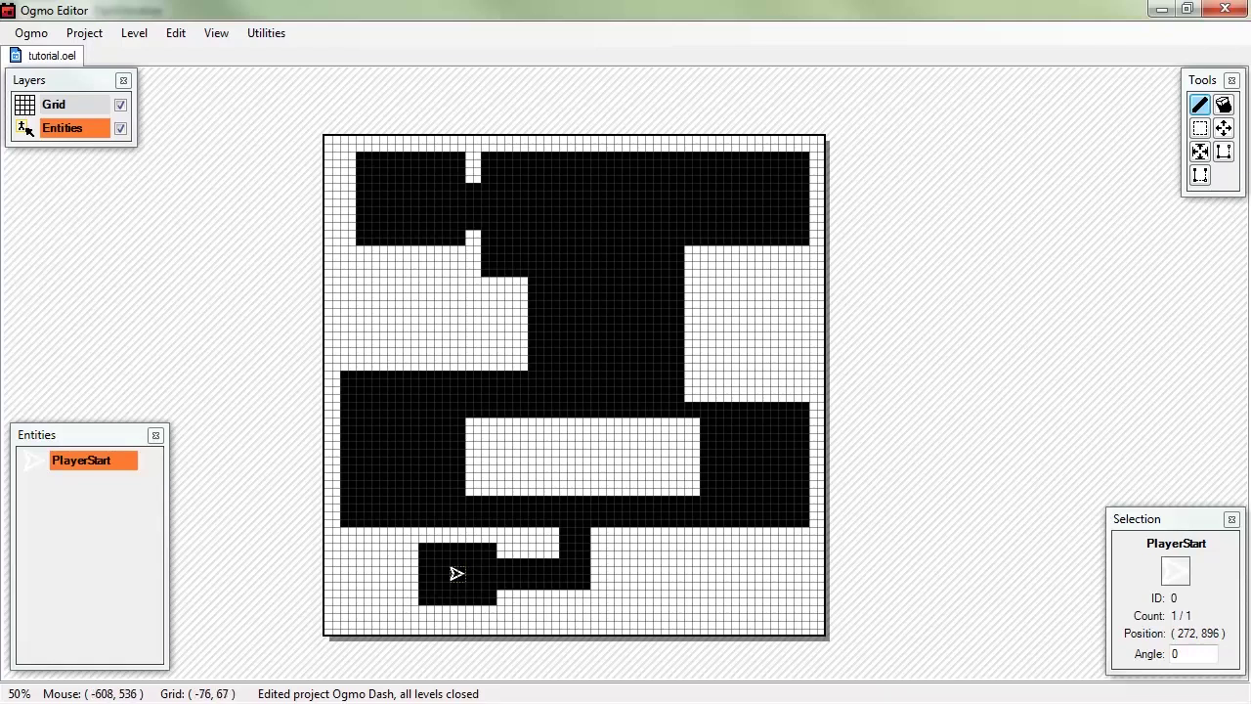
Step: Back in FlashDevelop, glance at GameWorld.as and C.as, reopening the closed OgmoDash.as and A.as tabs
key(alt+Tab)
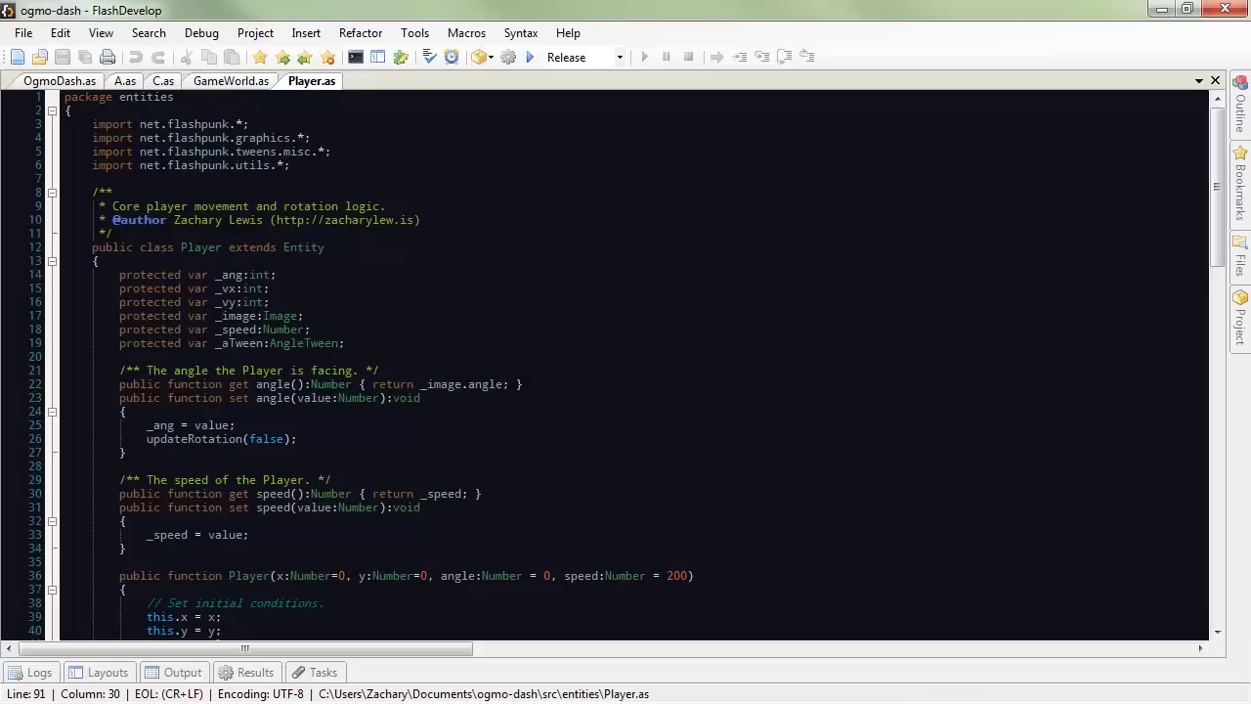
click(233, 86)
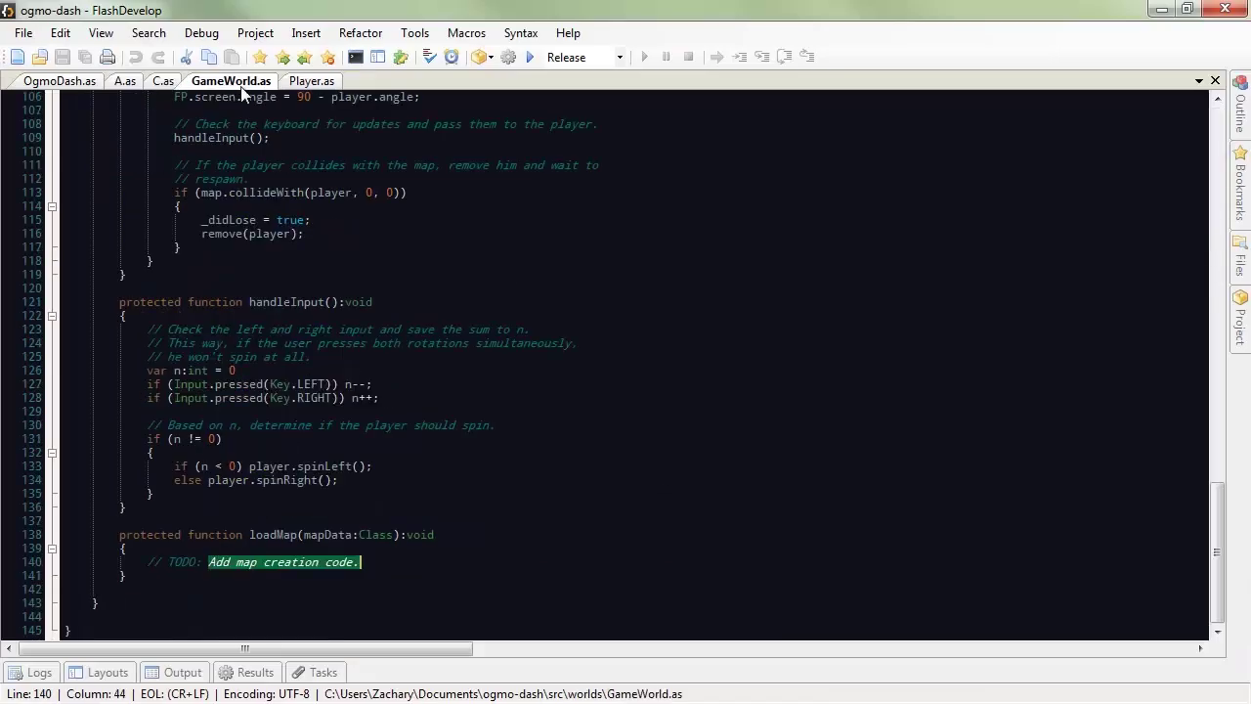
middle_click(66, 87)
middle_click(49, 88)
click(37, 88)
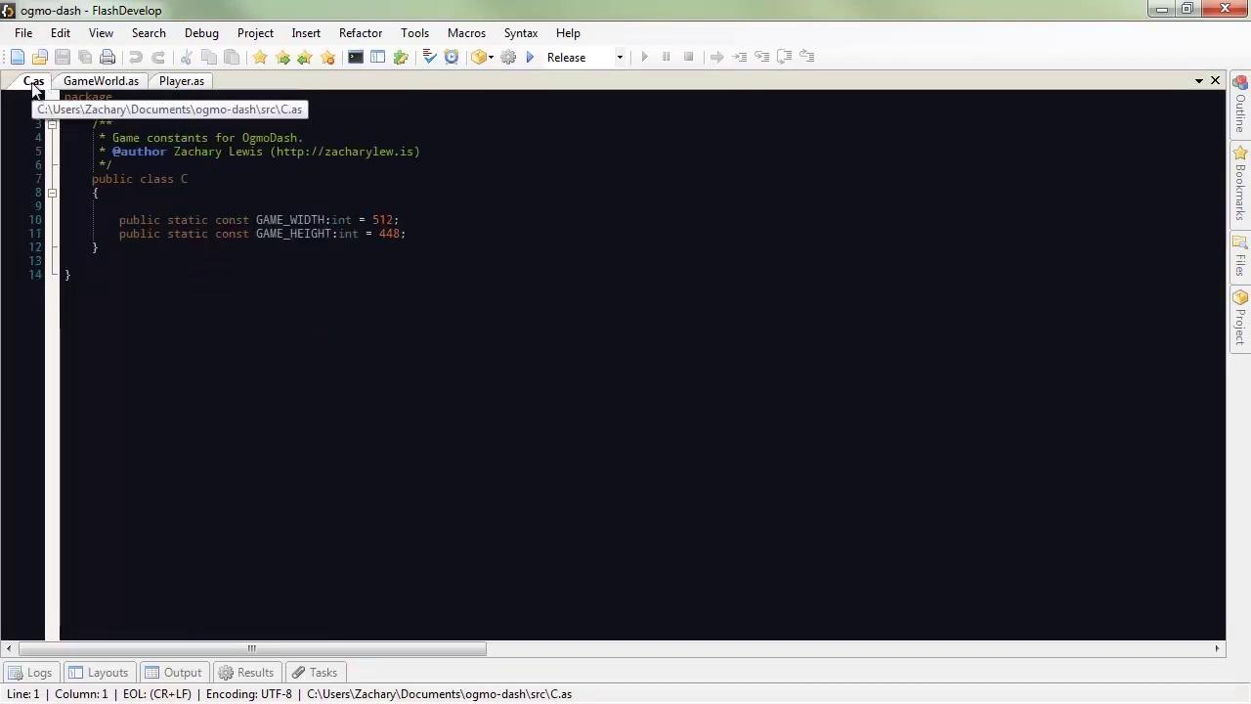
key(ctrl+shift+t)
key(ctrl+shift+t)
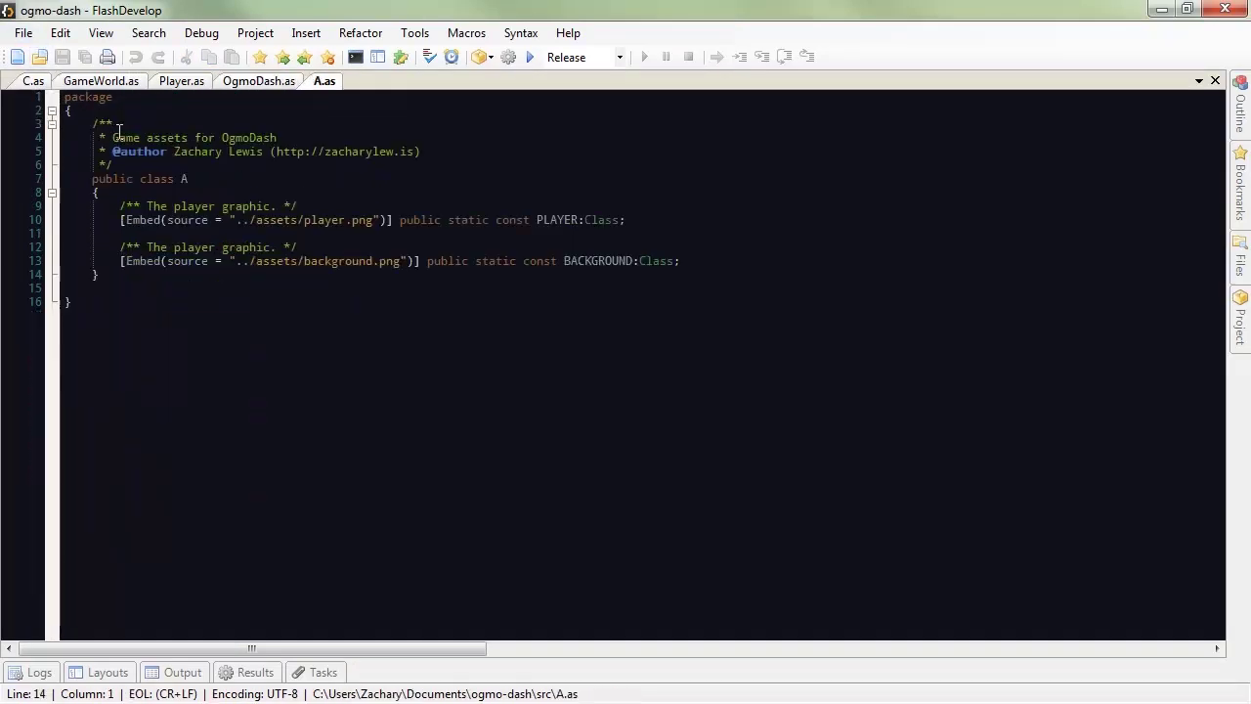
click(104, 82)
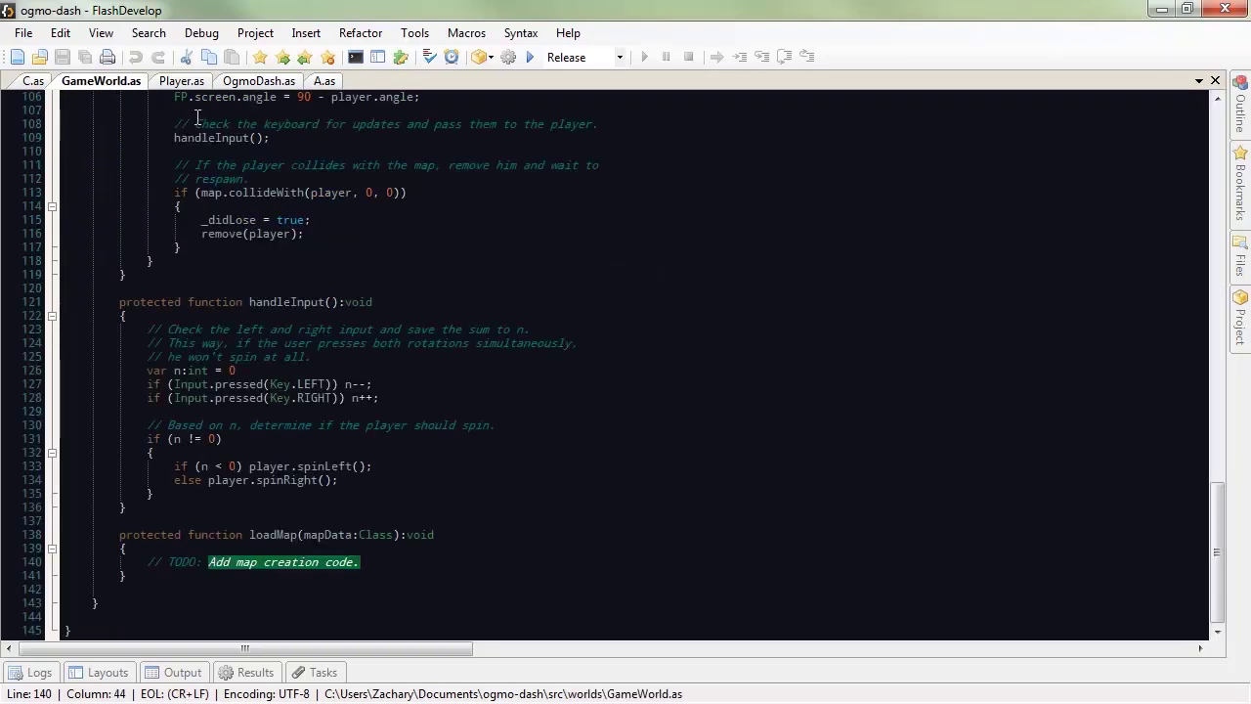
drag(1217, 561, 1091, 243)
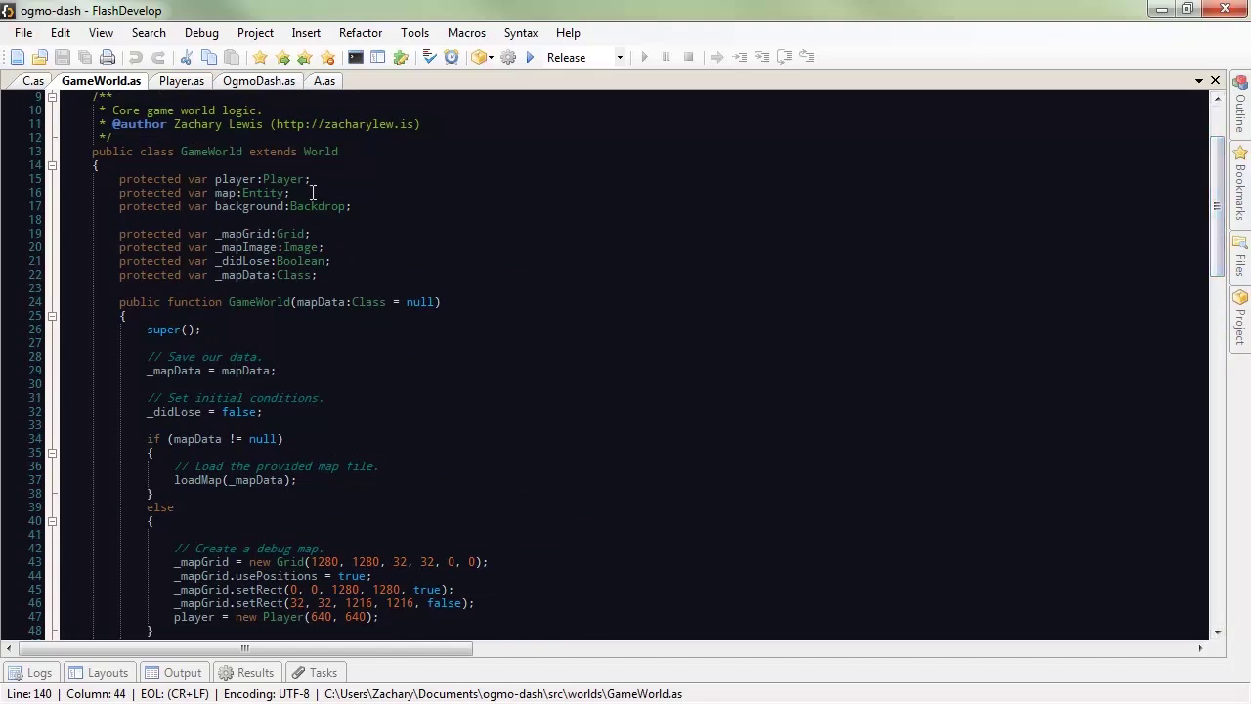
Step: Review GameWorld.as's class variables and the line creating _mapImage from grid data
click(24, 194)
scroll(440, 460, down, 3)
scroll(442, 460, down, 5)
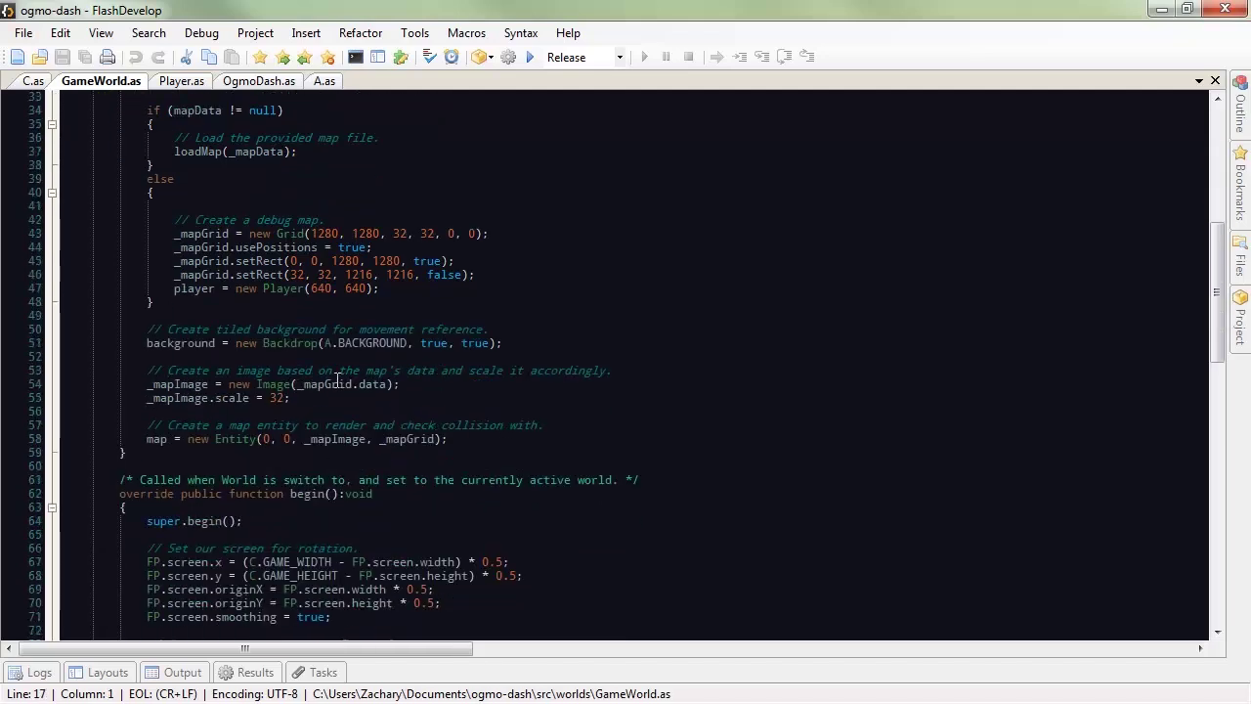
click(29, 387)
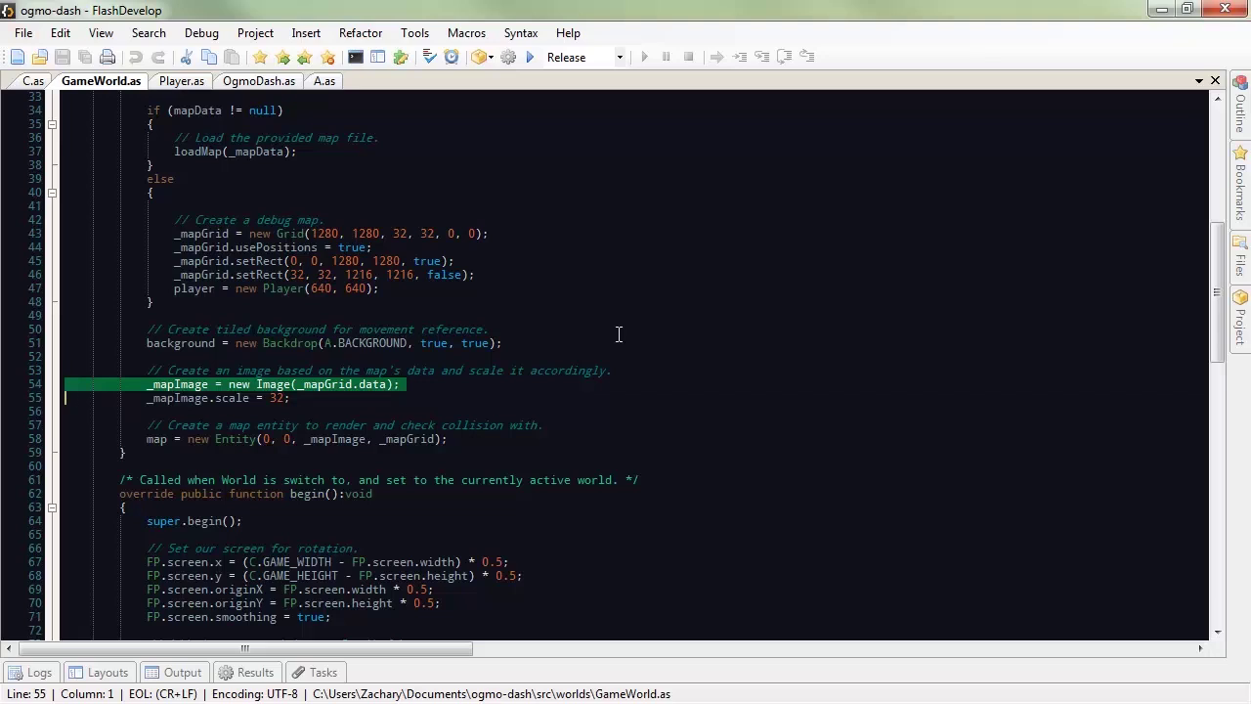
click(438, 398)
scroll(339, 350, up, 3)
scroll(558, 391, up, 3)
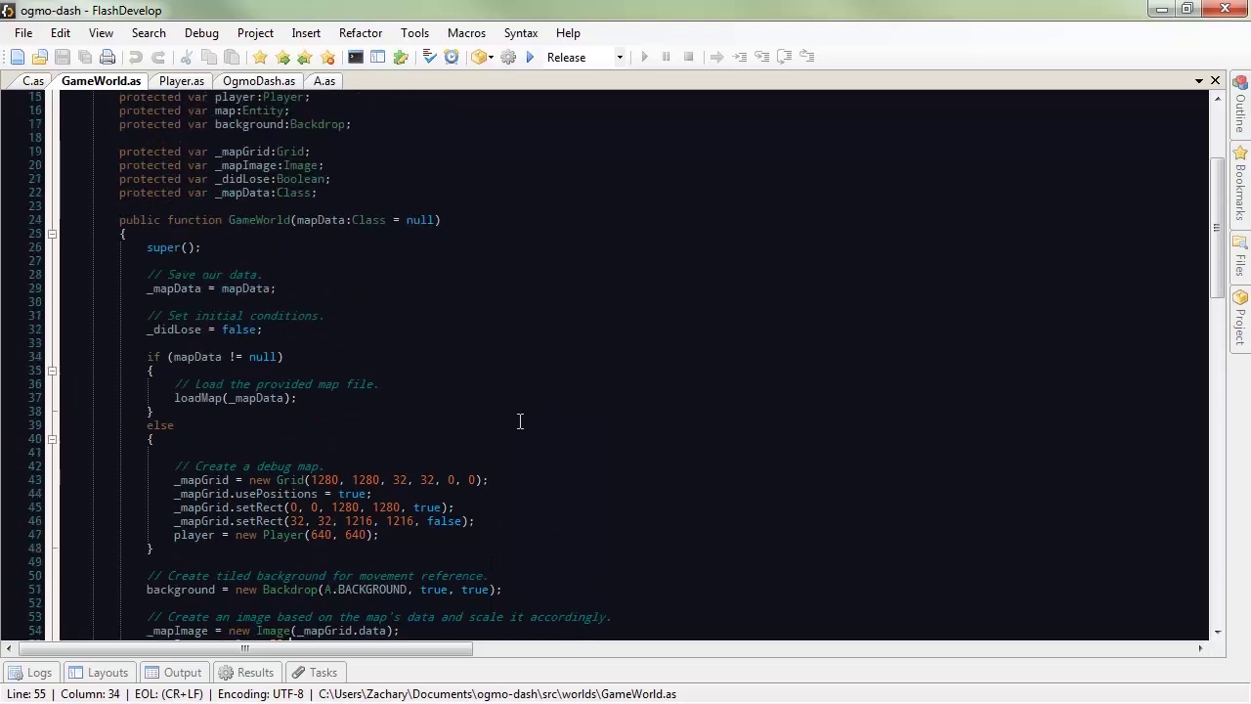
scroll(520, 421, down, 1)
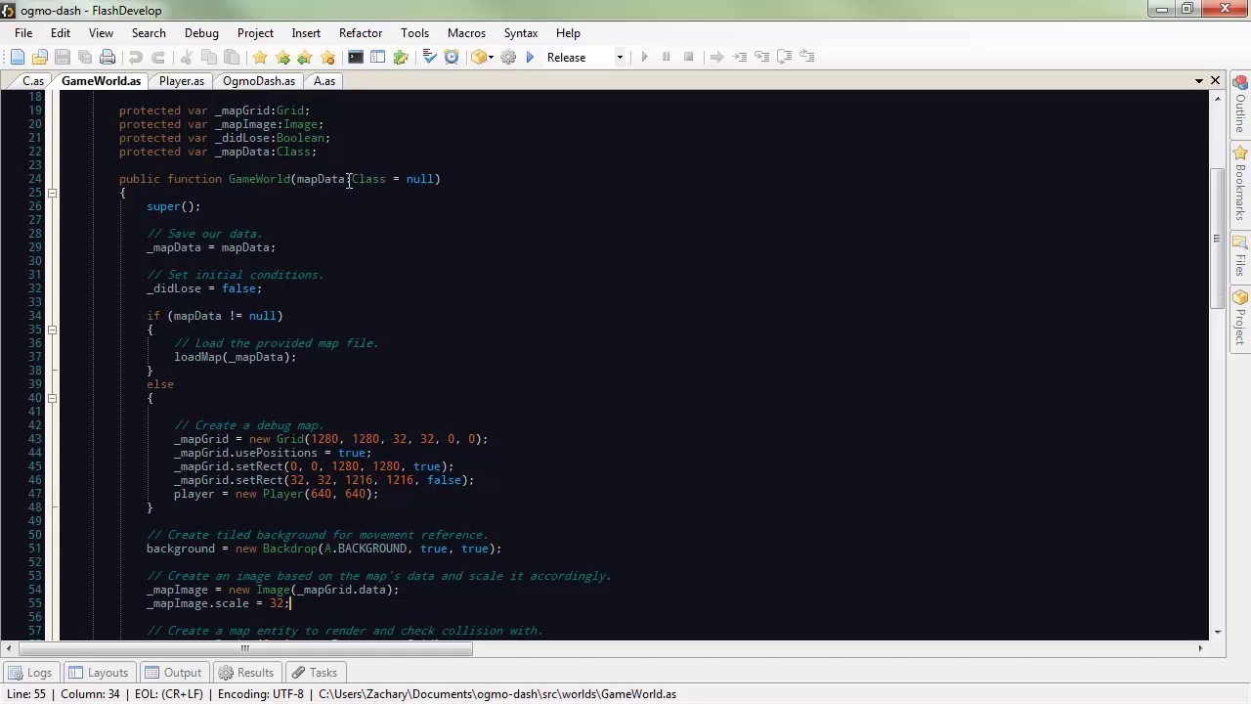
Step: Check C.as, then open A.as with the caret after the BACKGROUND embed line
click(35, 81)
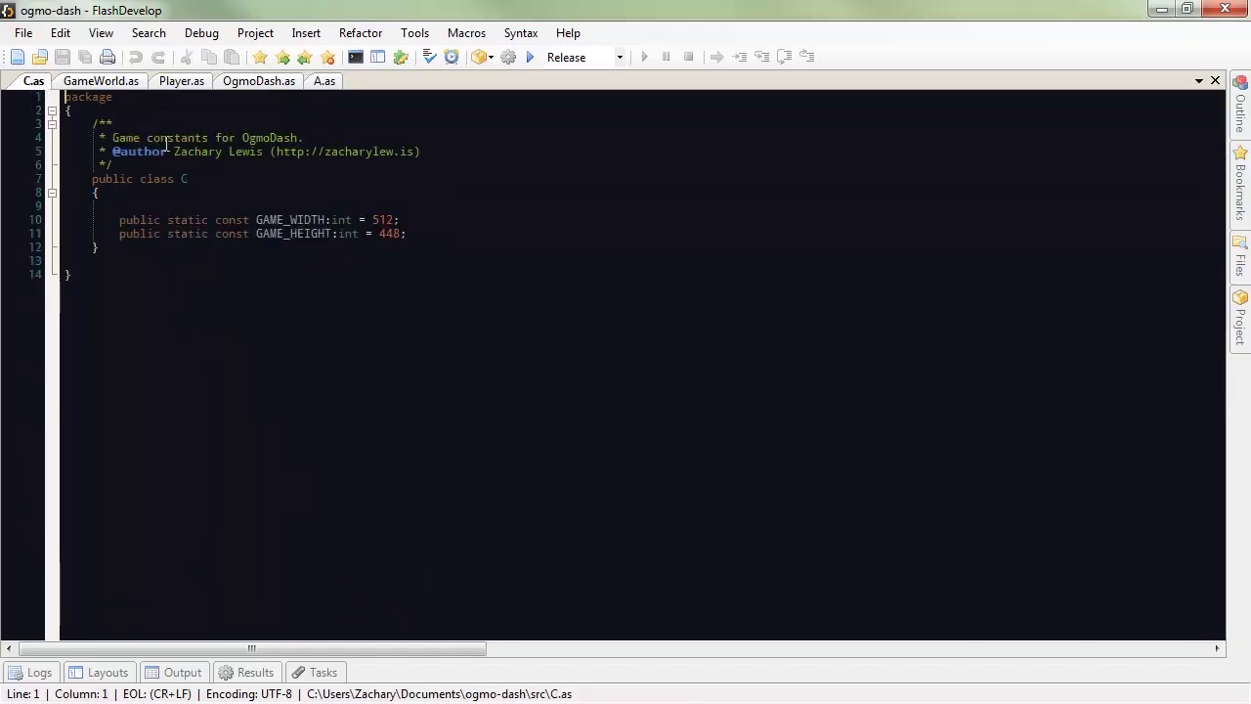
click(325, 81)
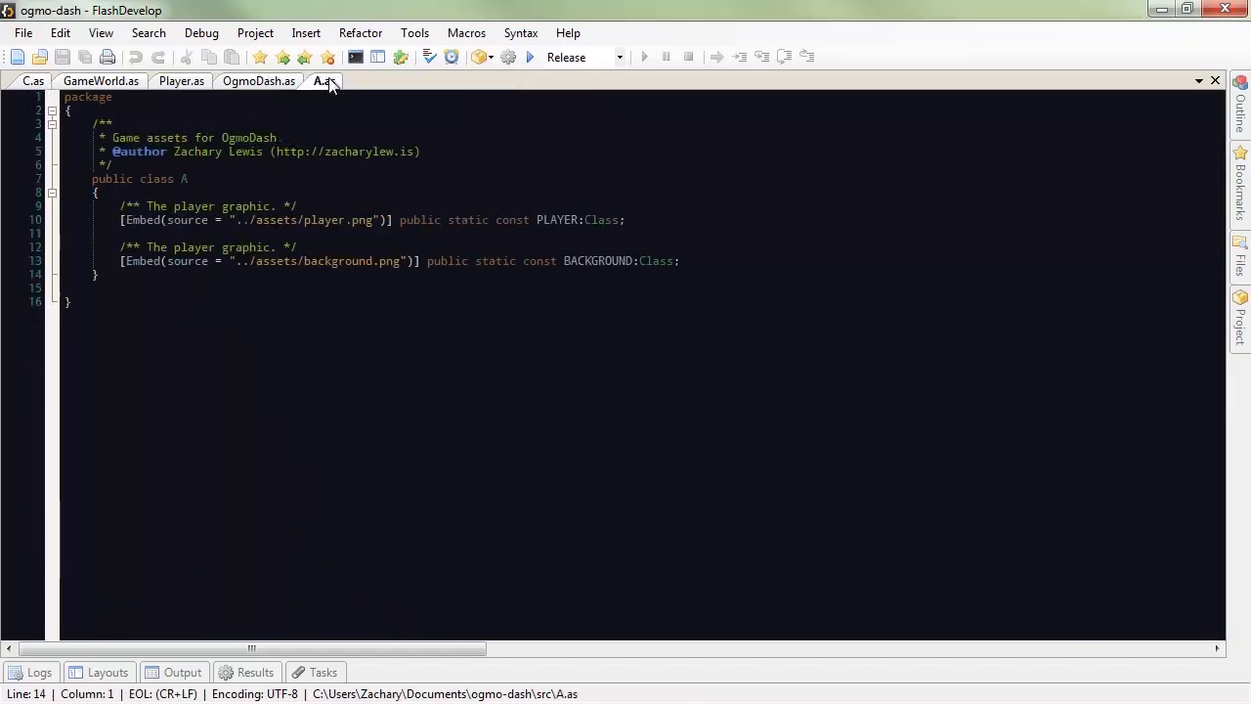
click(720, 262)
Step: Insert blank lines and generate embed code for levels/tutorial.oel
key(Return)
key(Return)
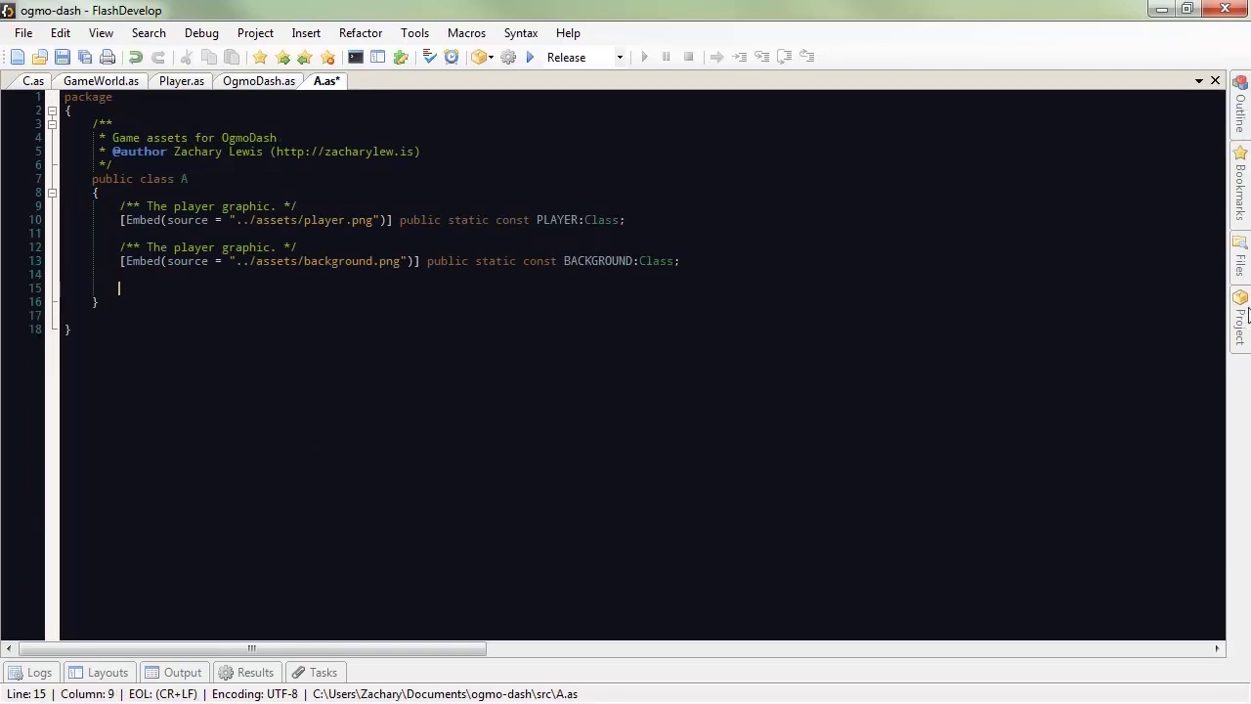
mouse_move(1244, 313)
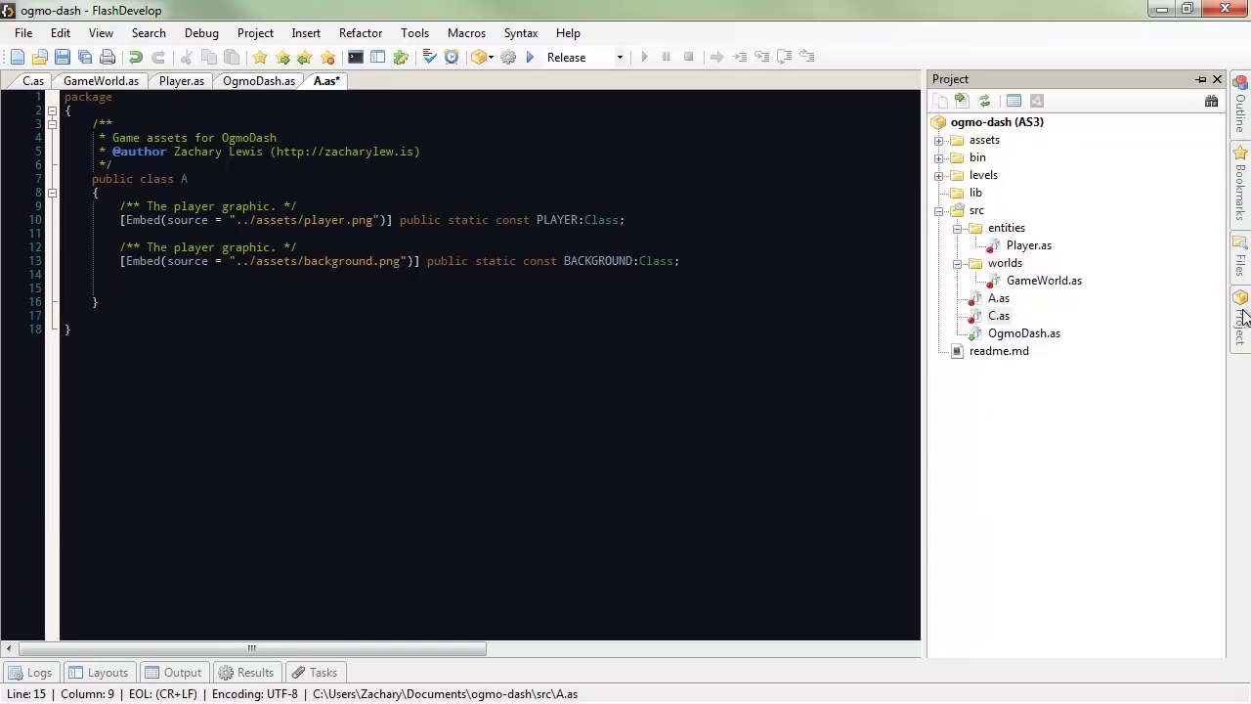
click(939, 175)
click(1034, 196)
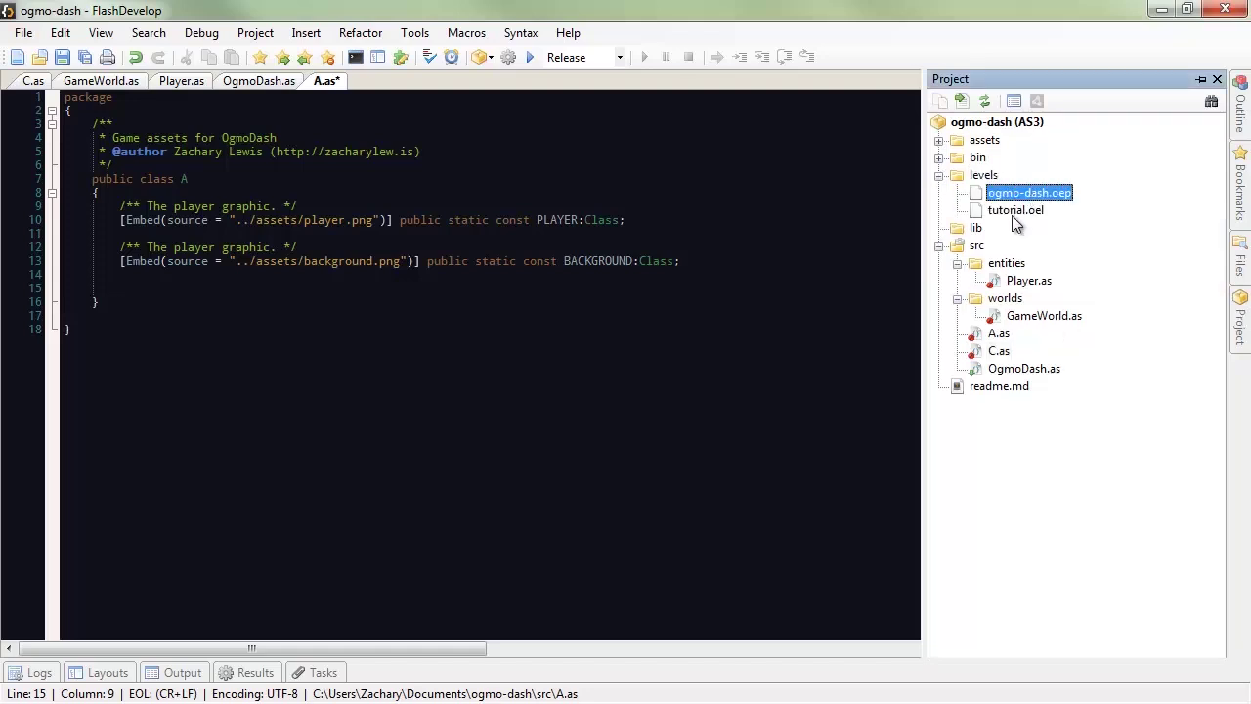
click(1015, 213)
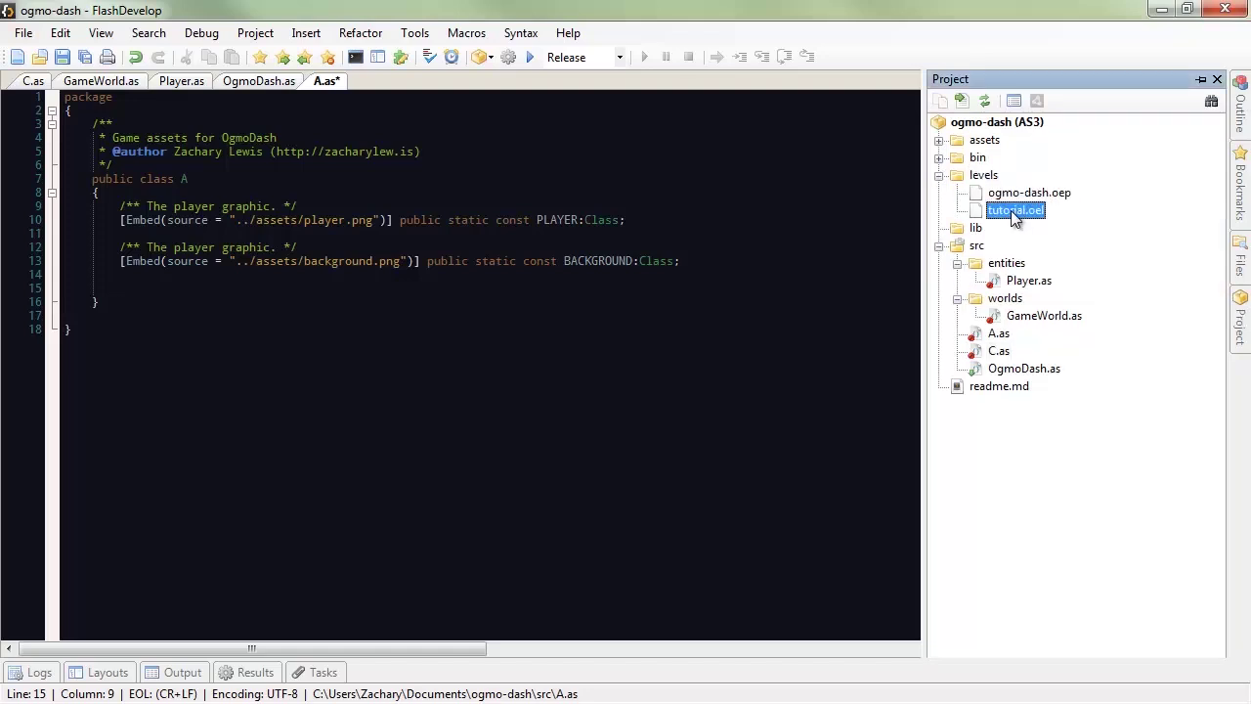
right_click(1015, 217)
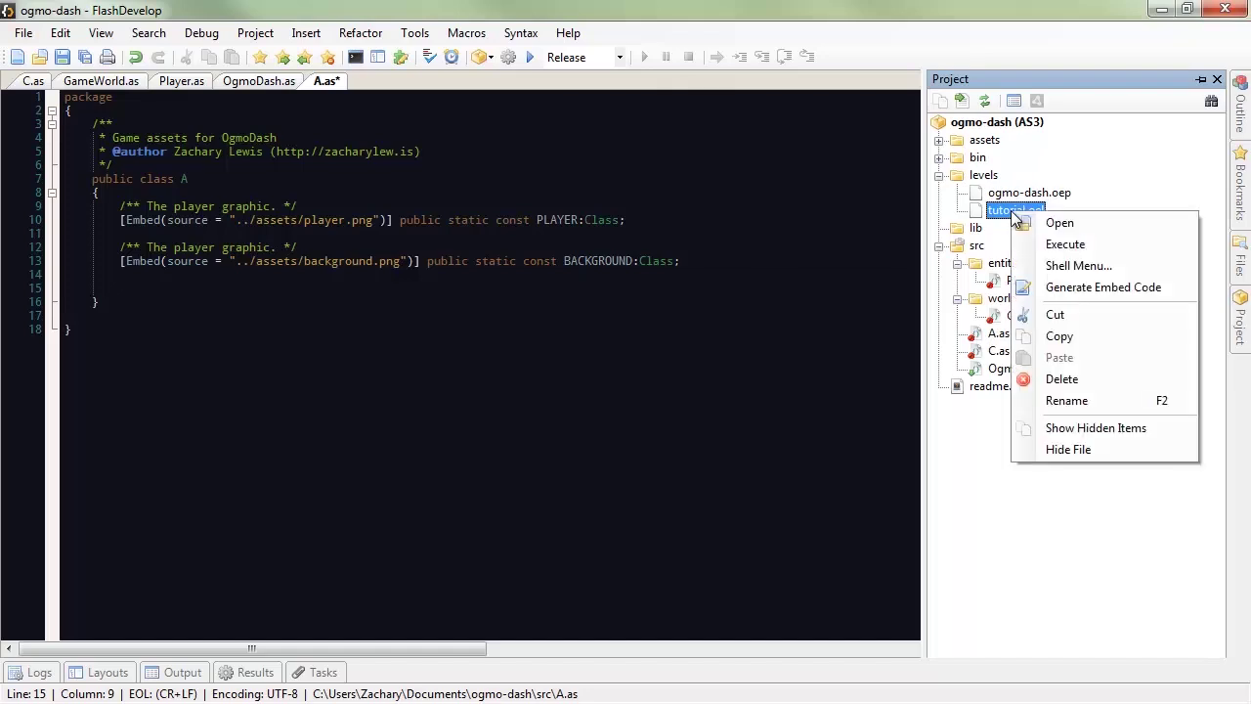
click(1048, 289)
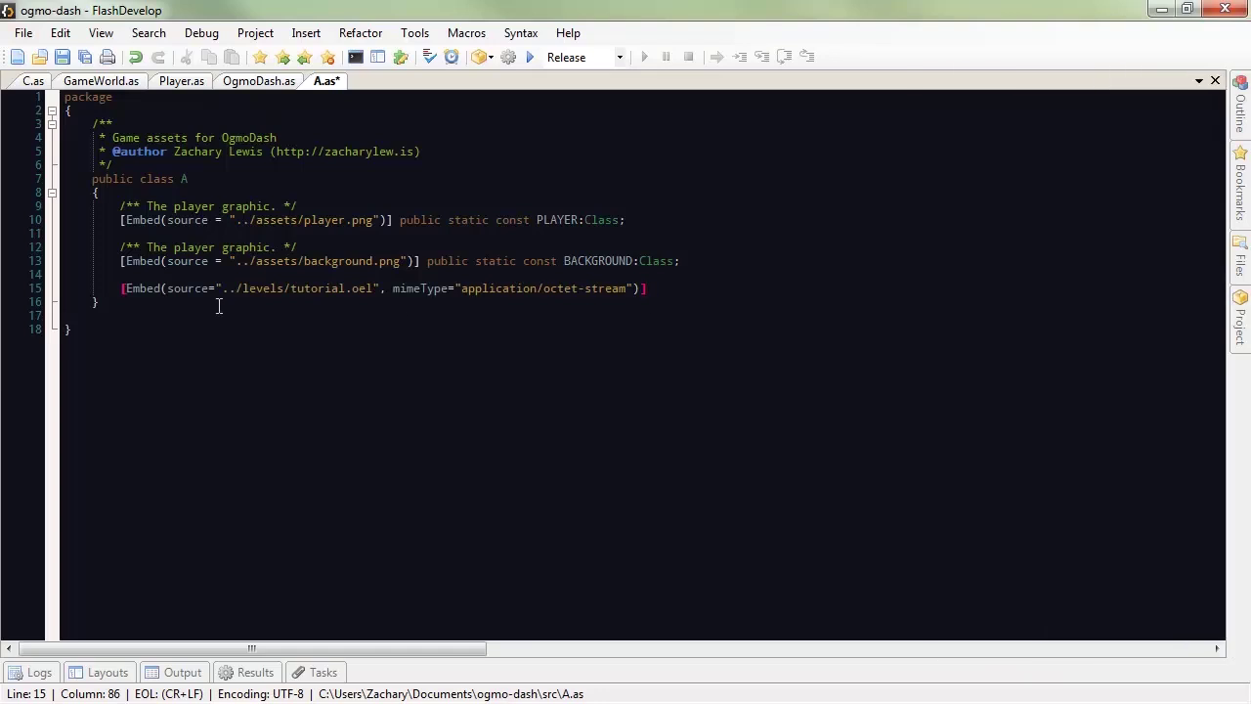
Step: Declare 'public static const LEVEL:Class;' with a '/** The tutorial level. */' comment and save A.as
text(public static const)
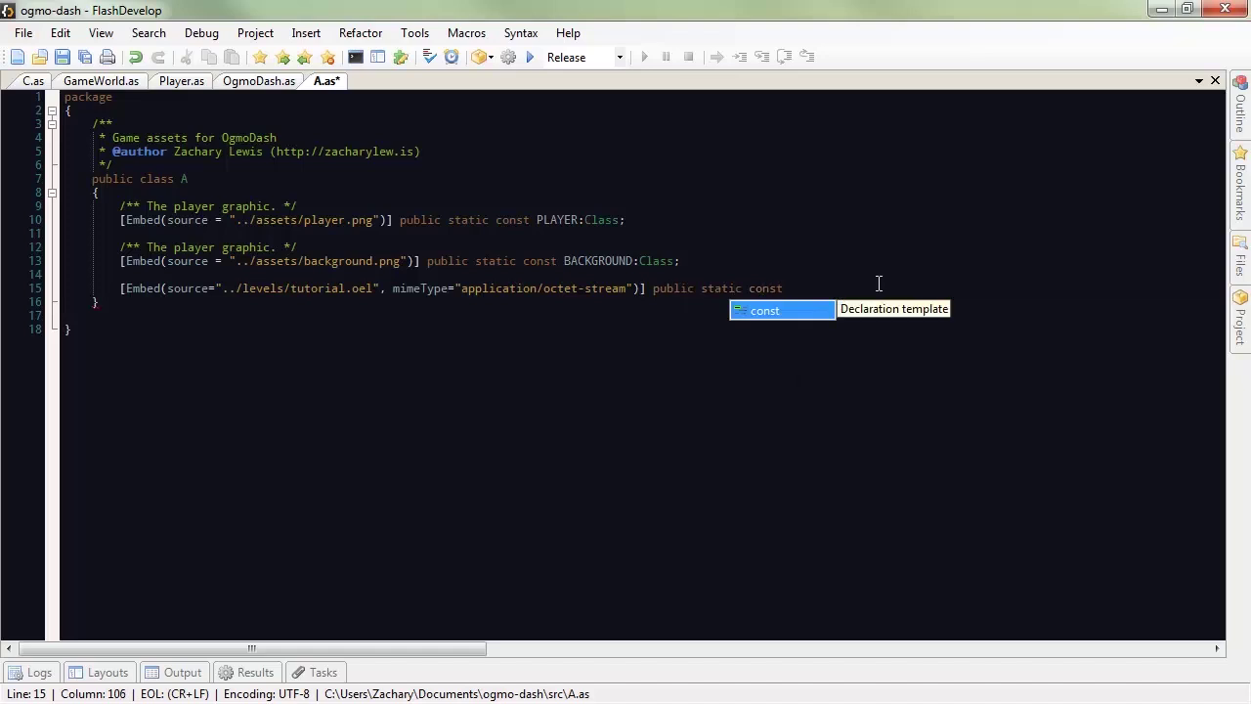
text( LEVEL:)
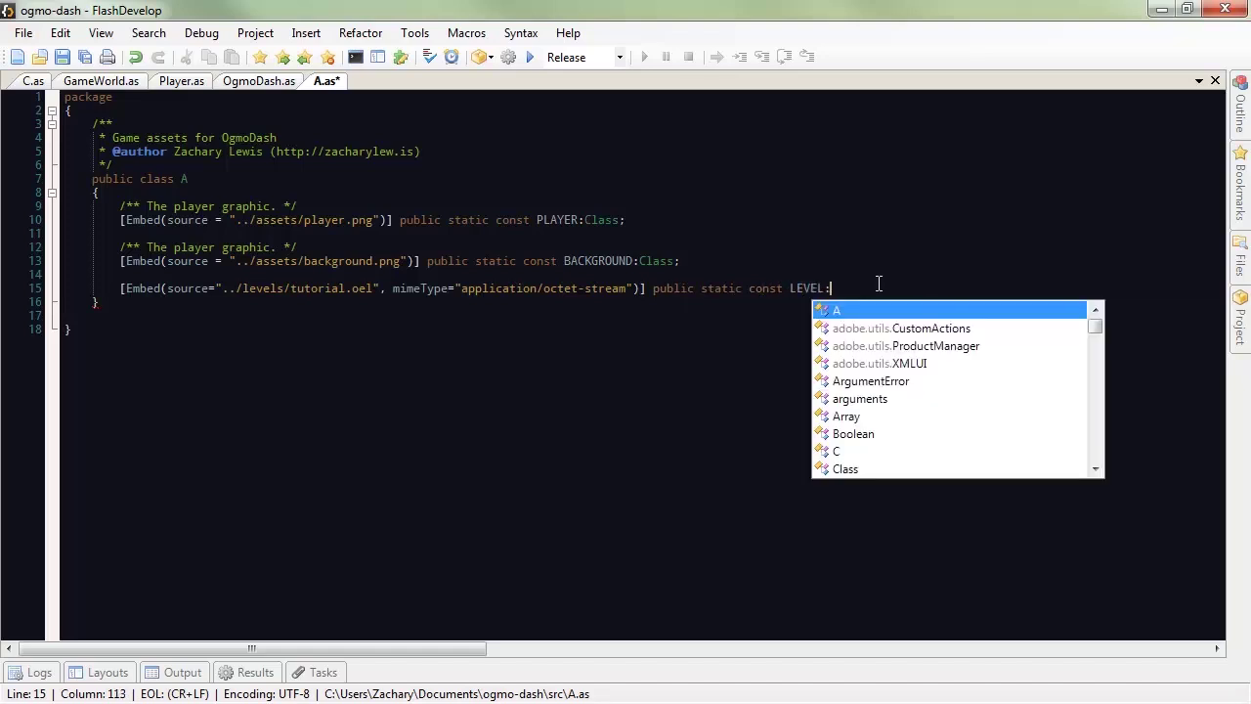
text(Class;)
key(Home)
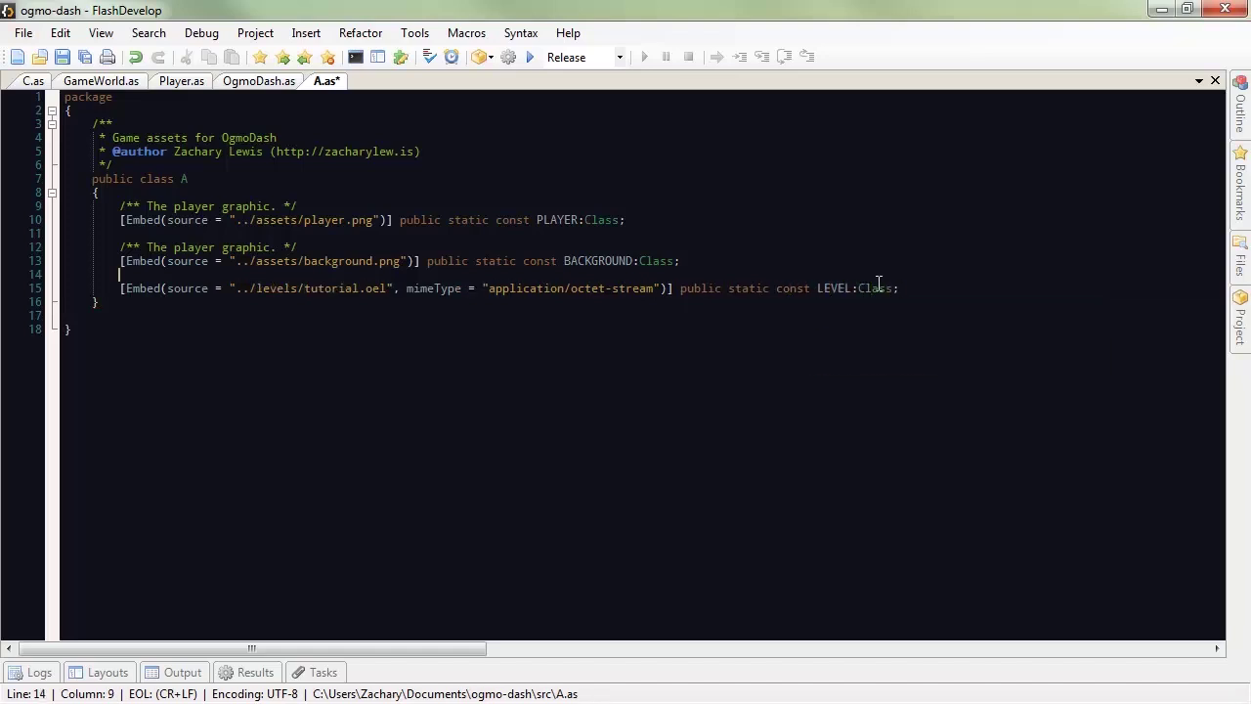
key(Return)
key(Up)
text(/** The )
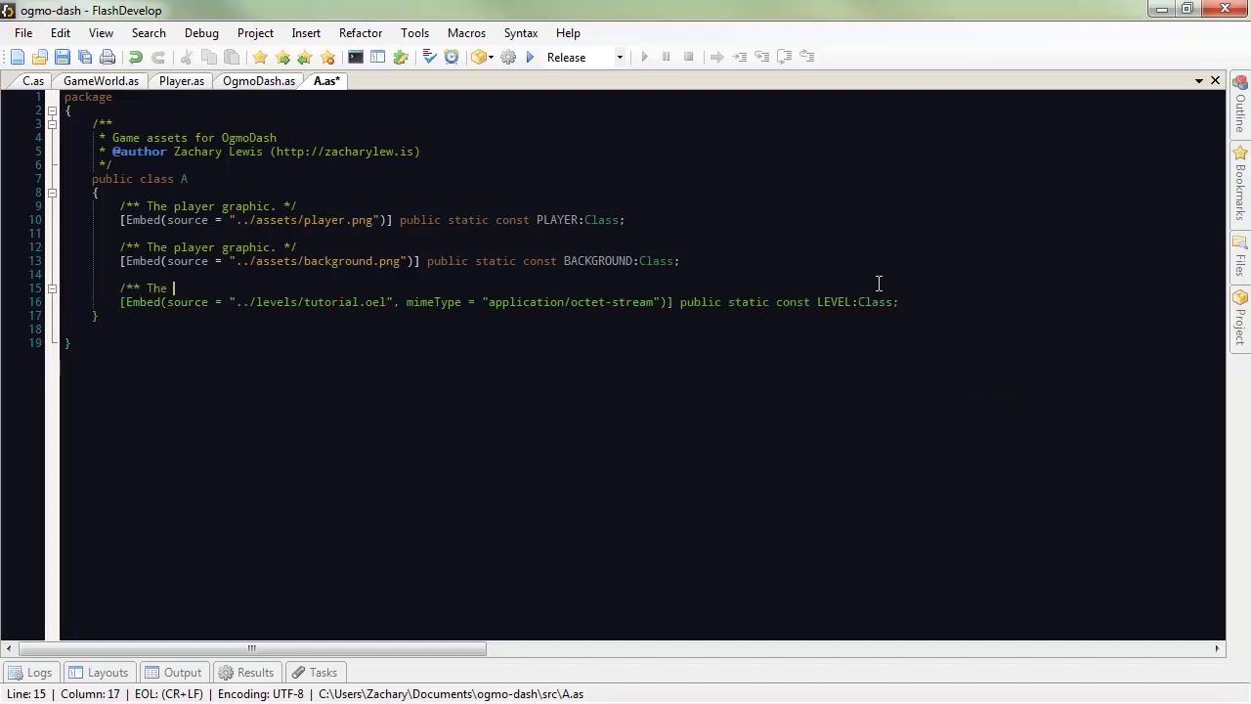
text(tutorial level. */)
key(ctrl+s)
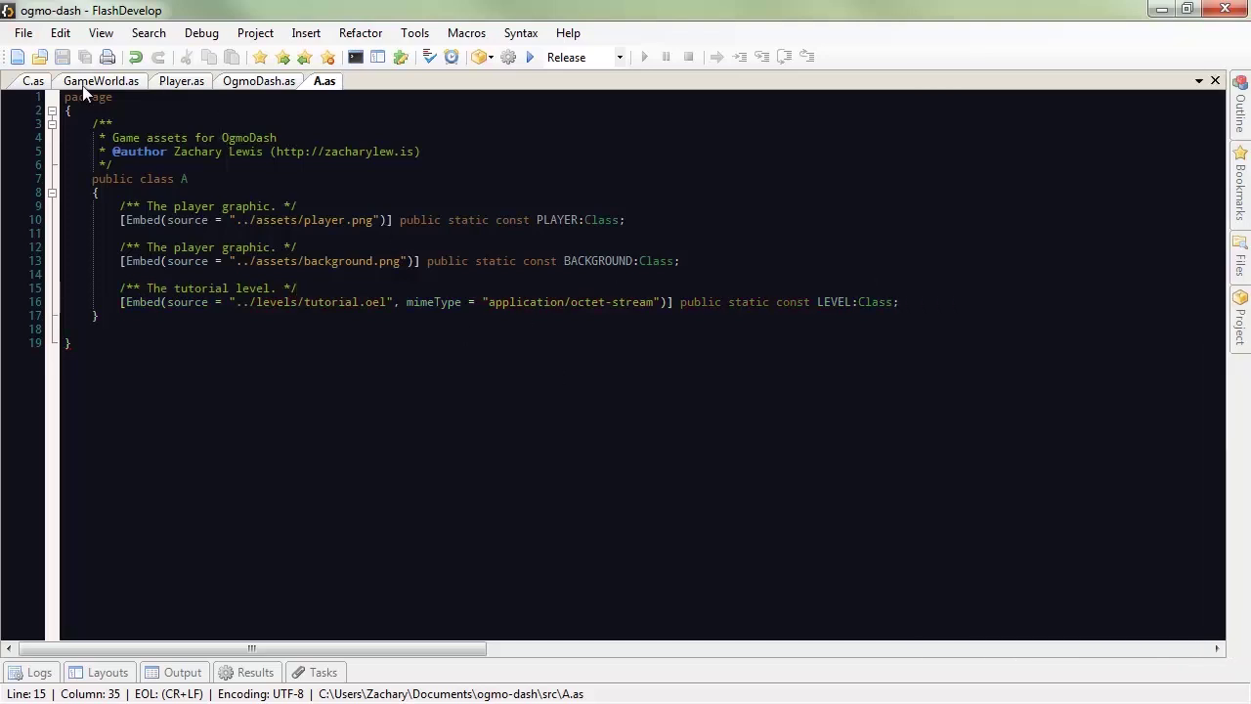
Step: In OgmoDash.as, pass A.LEVEL into the new GameWorld() call and save
mouse_move(1240, 315)
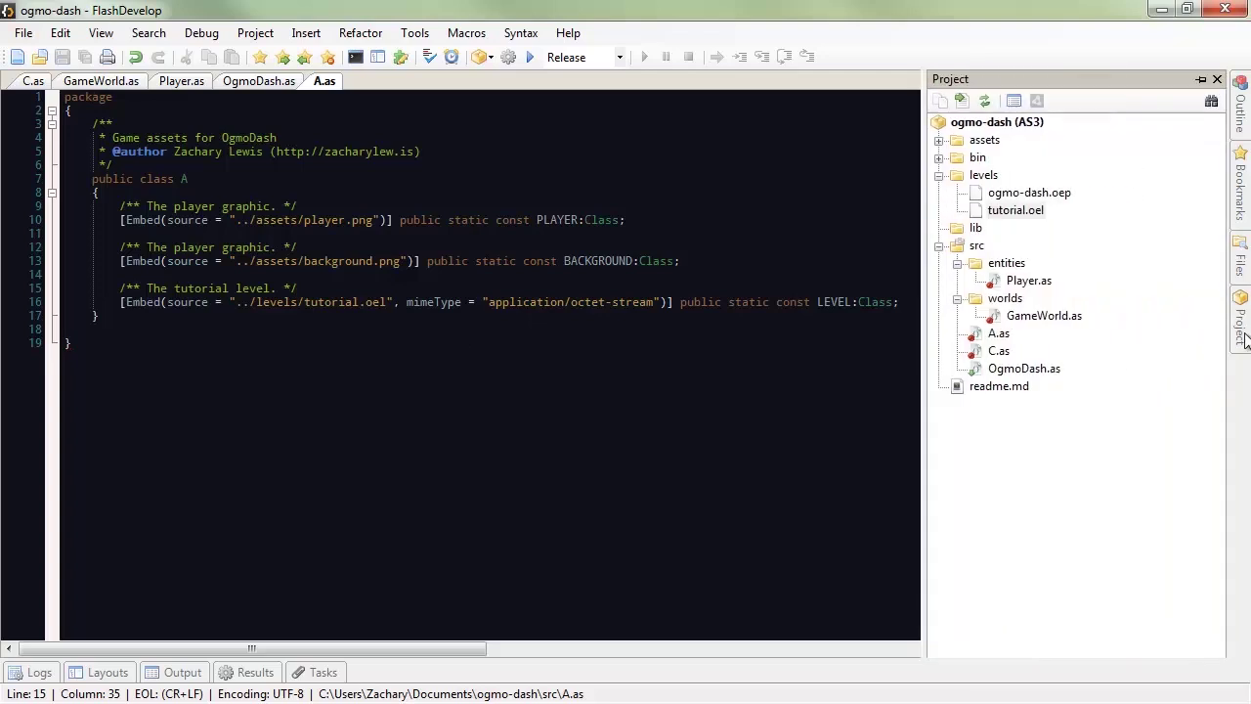
double_click(1021, 369)
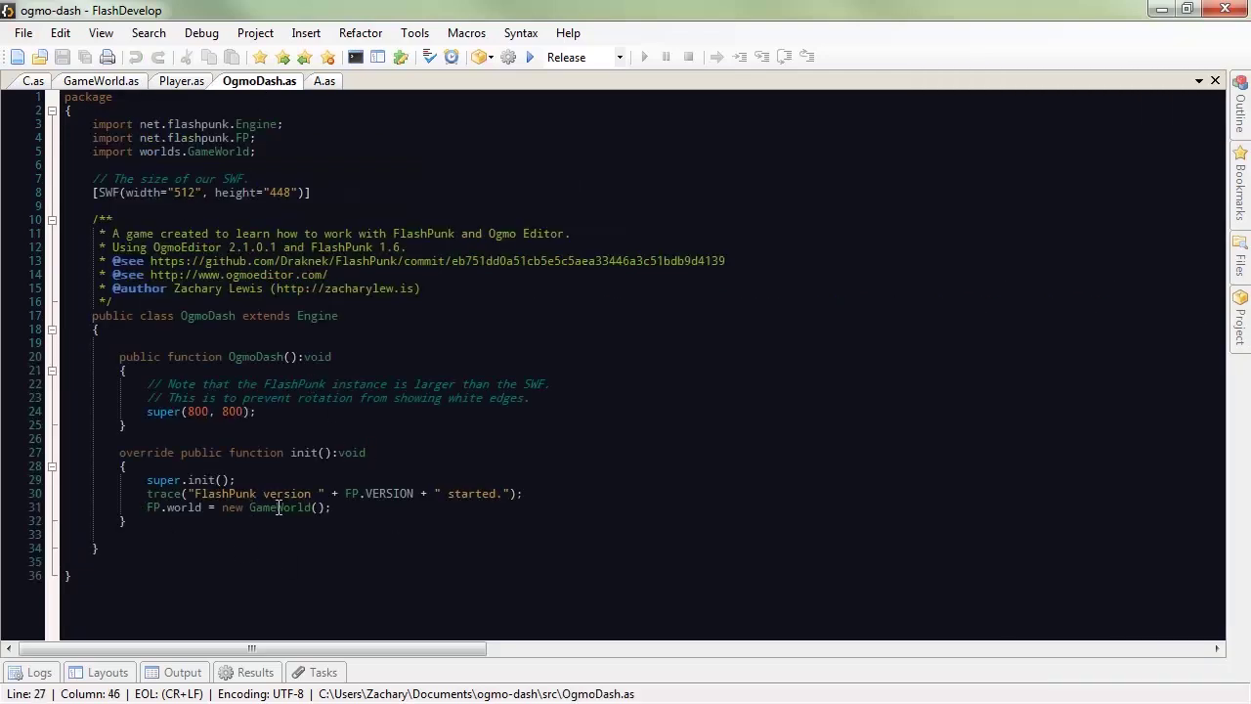
click(321, 507)
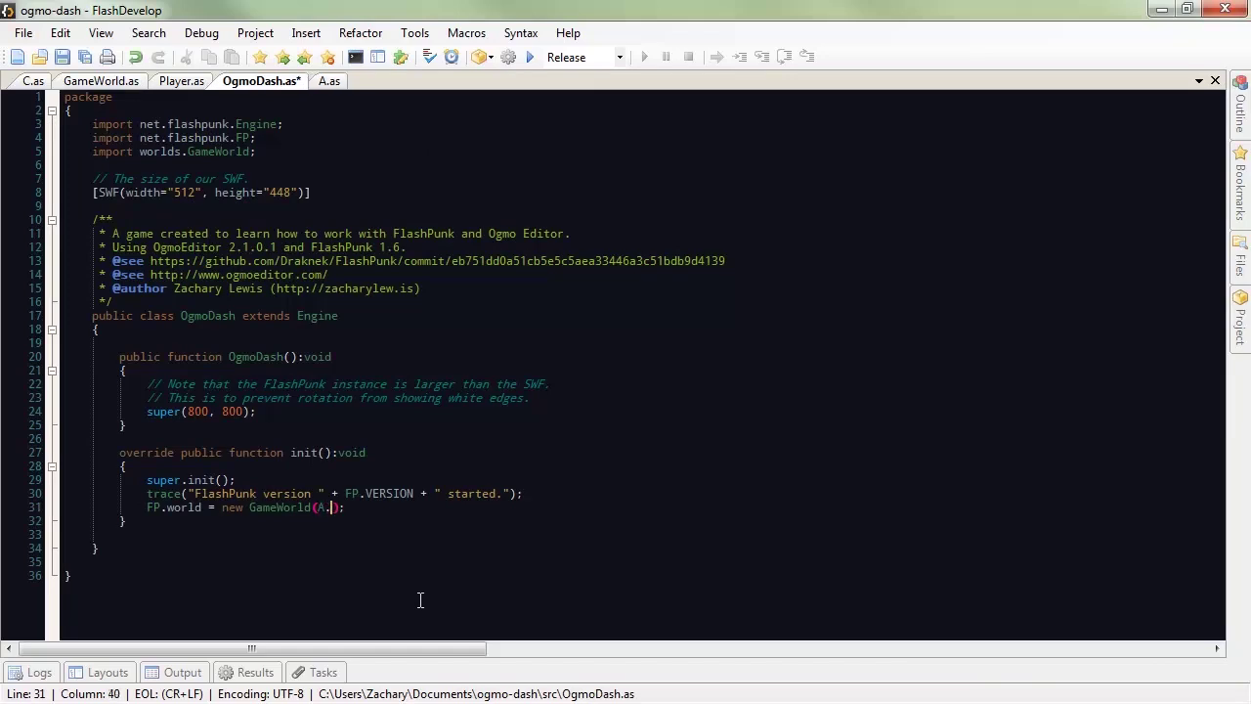
text(A.LEVEL)
key(ctrl+s)
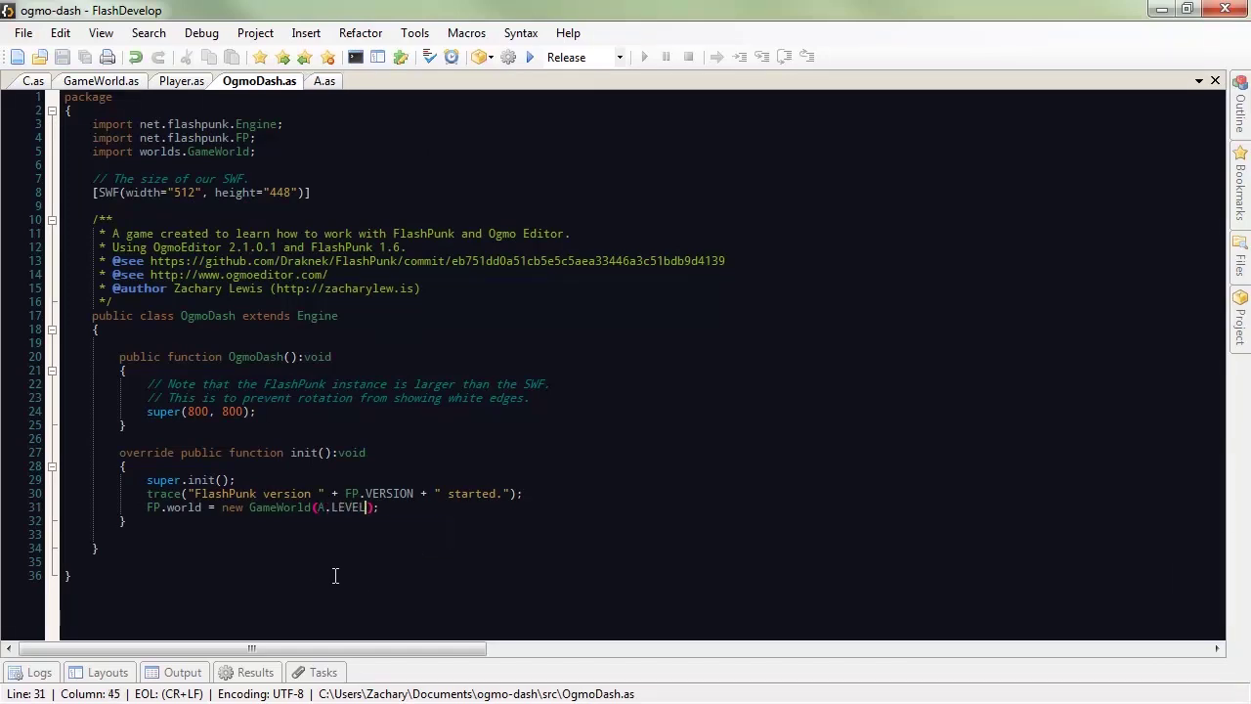
Step: In GameWorld.as, look over the debug map creation code
click(127, 83)
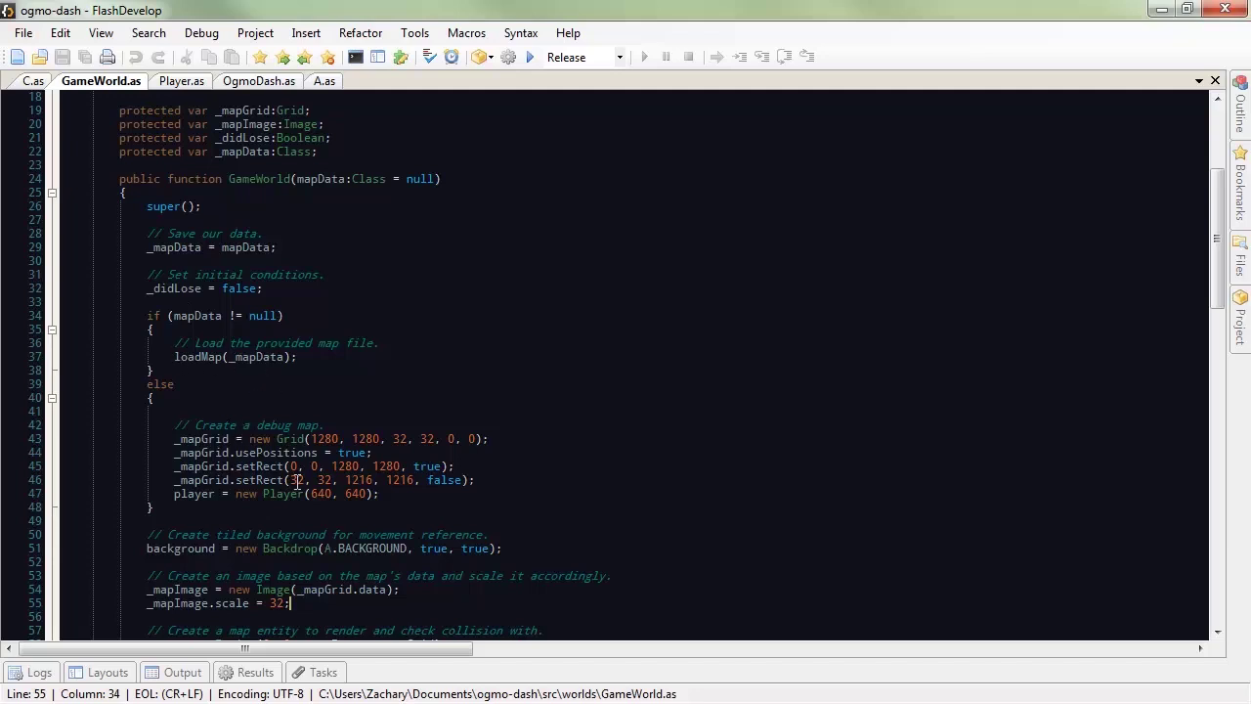
drag(178, 439, 414, 503)
click(424, 502)
Step: Go to the loadMap declaration and start a new line after its TODO comment
click(189, 356)
right_click(189, 356)
click(281, 481)
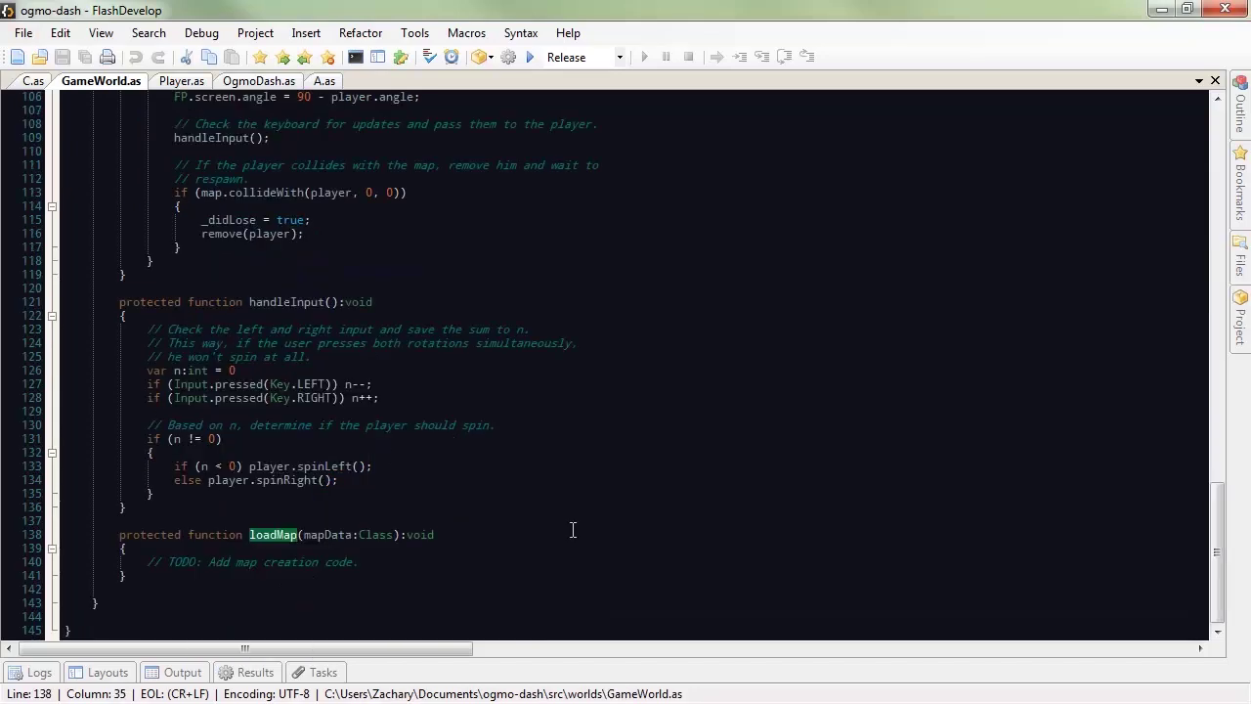
click(377, 563)
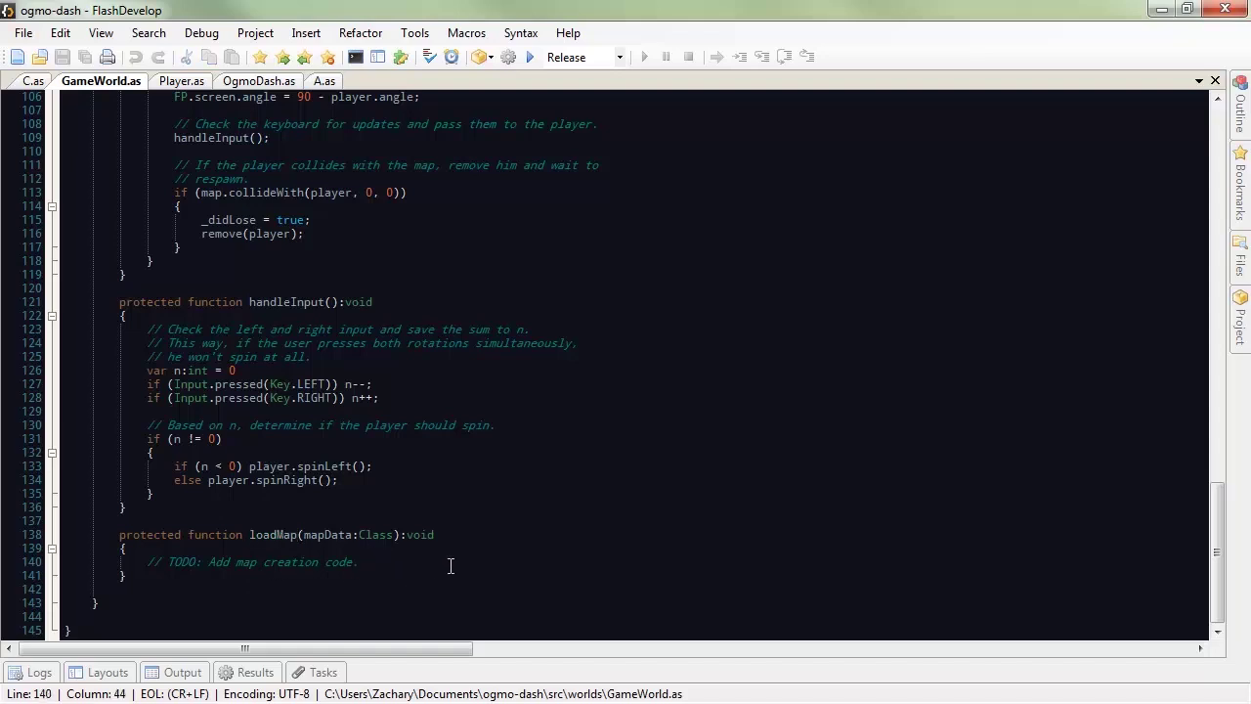
key(Return)
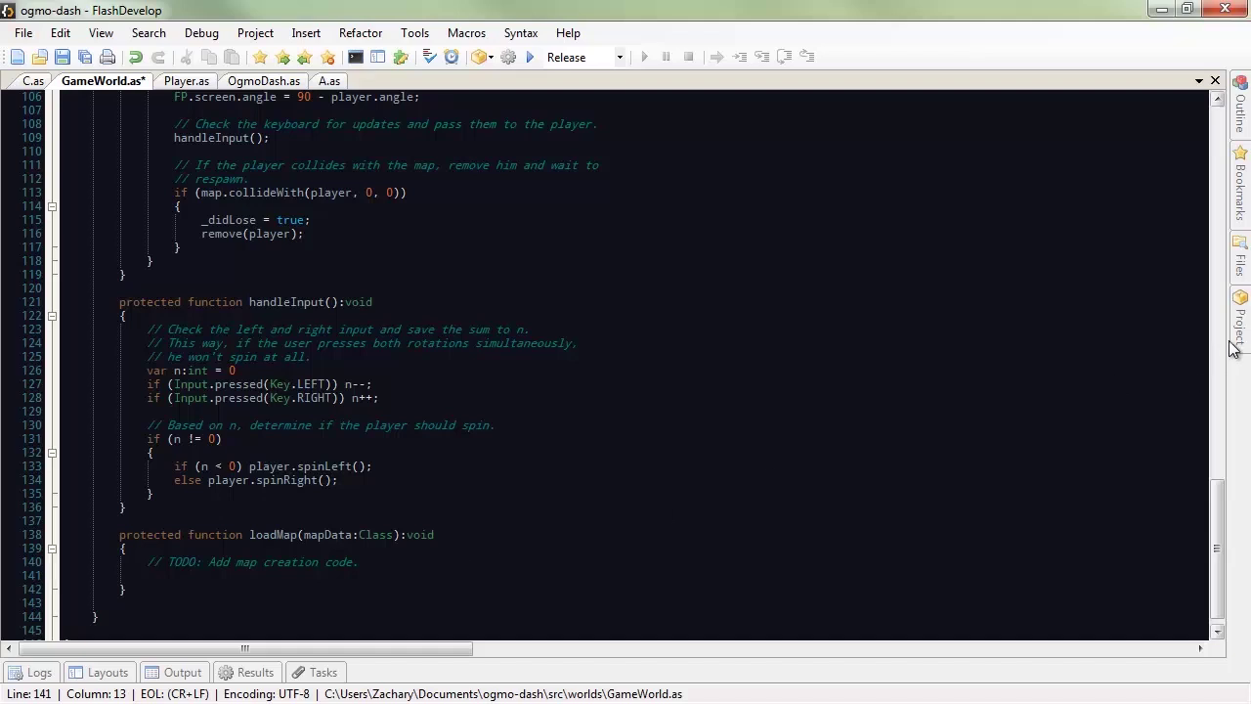
Step: Open tutorial.oel, inspect its Grid, Entities and PlayerStart tags, then return to GameWorld.as
mouse_move(1241, 336)
right_click(990, 211)
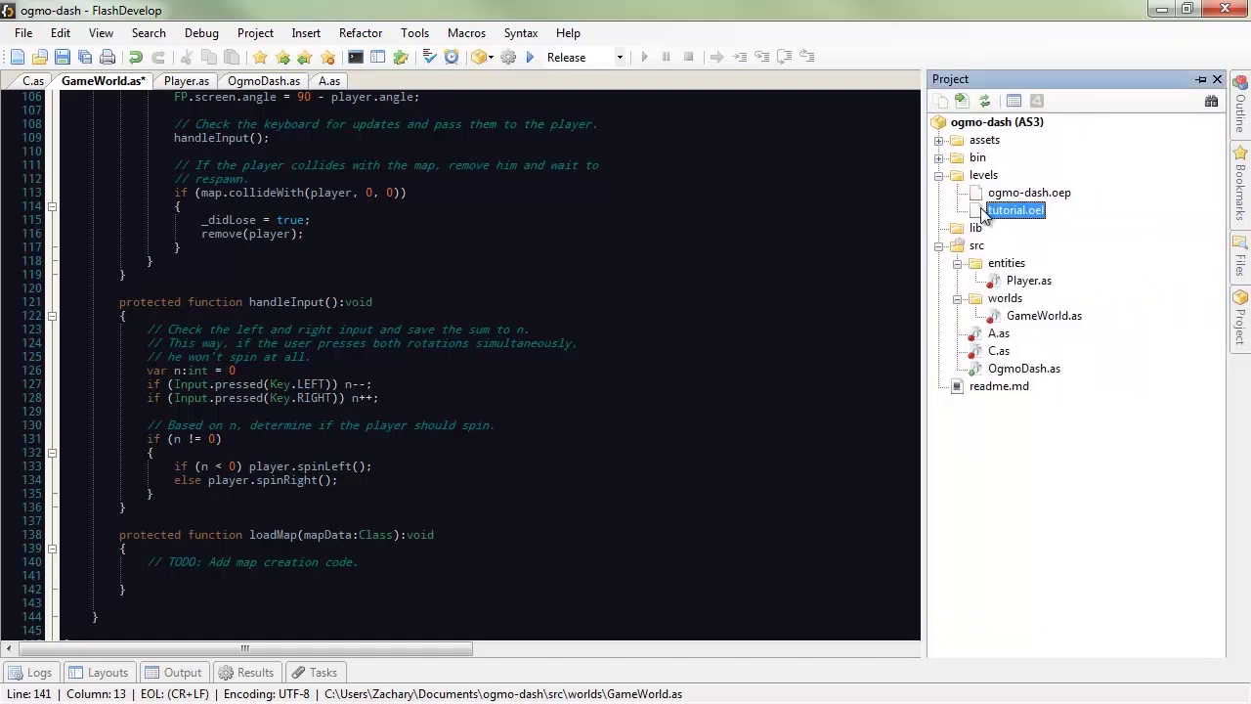
click(1010, 224)
click(645, 317)
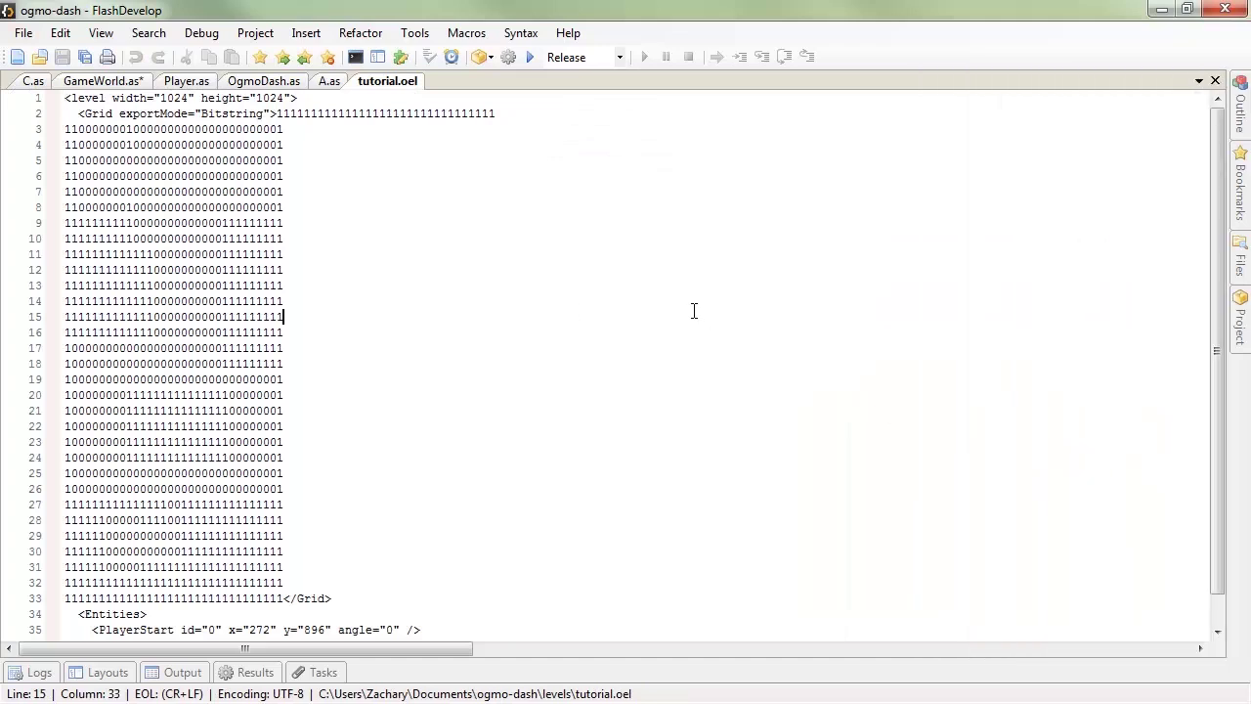
scroll(520, 312, down, 1)
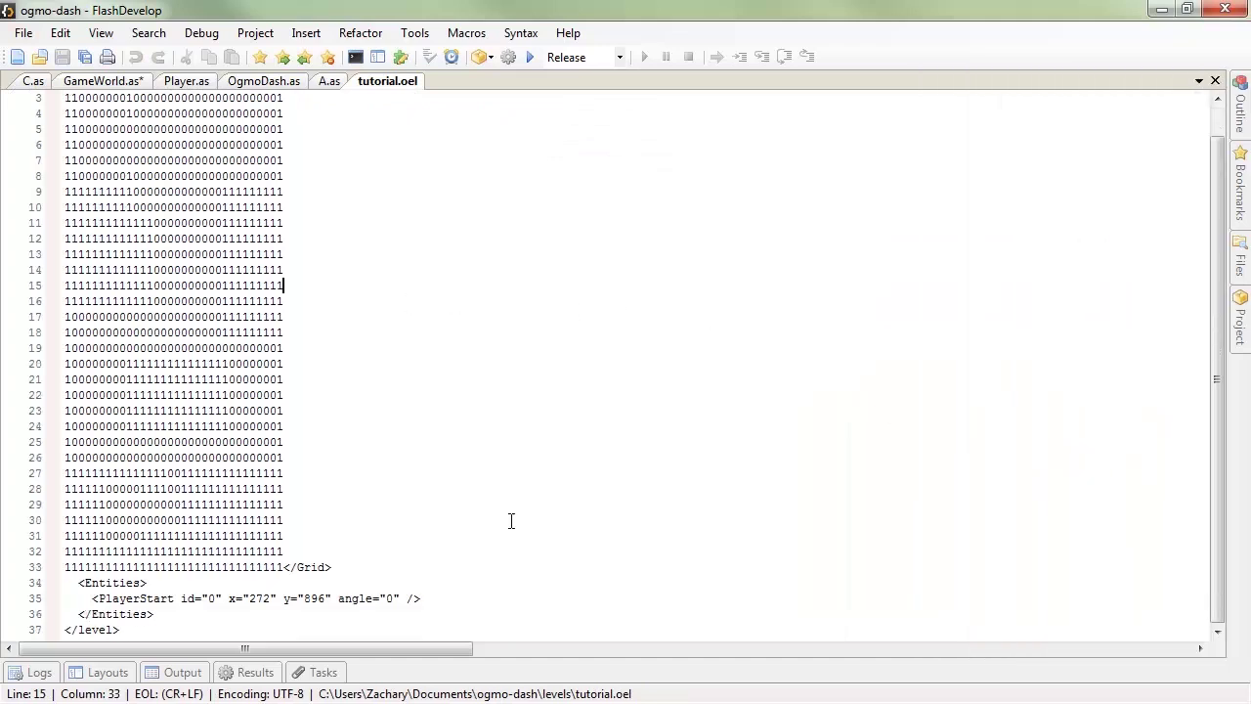
scroll(492, 447, up, 1)
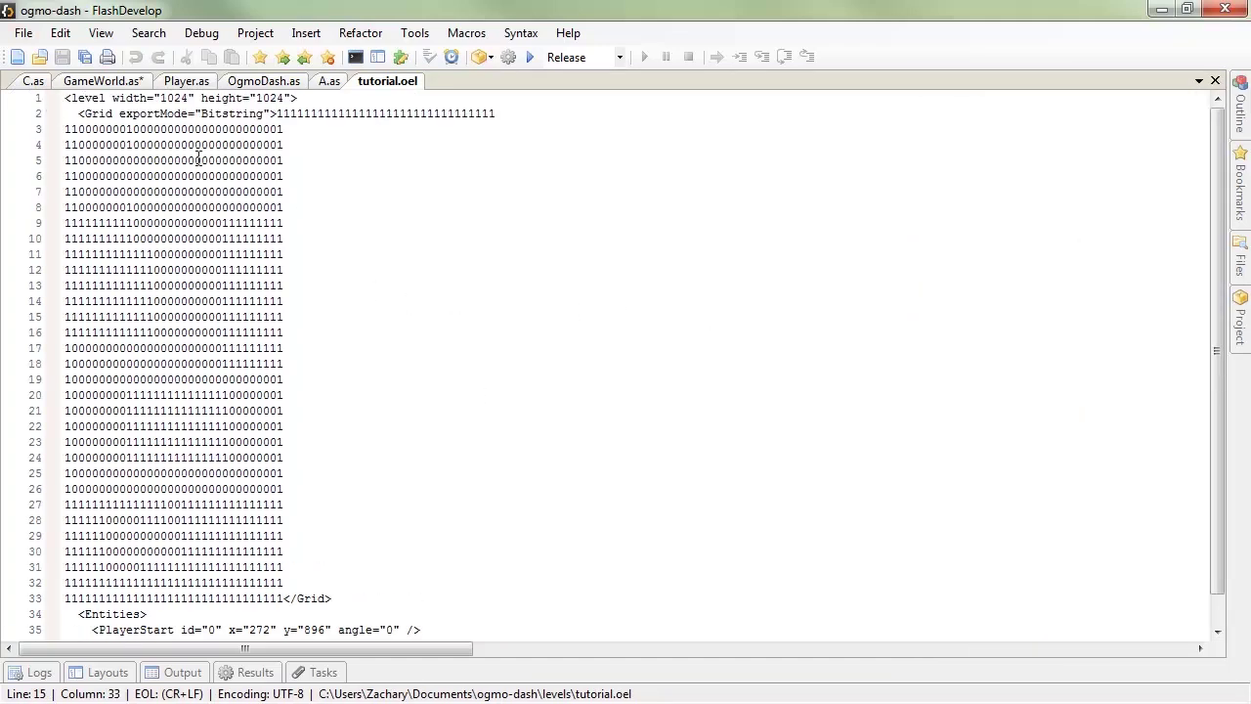
double_click(98, 116)
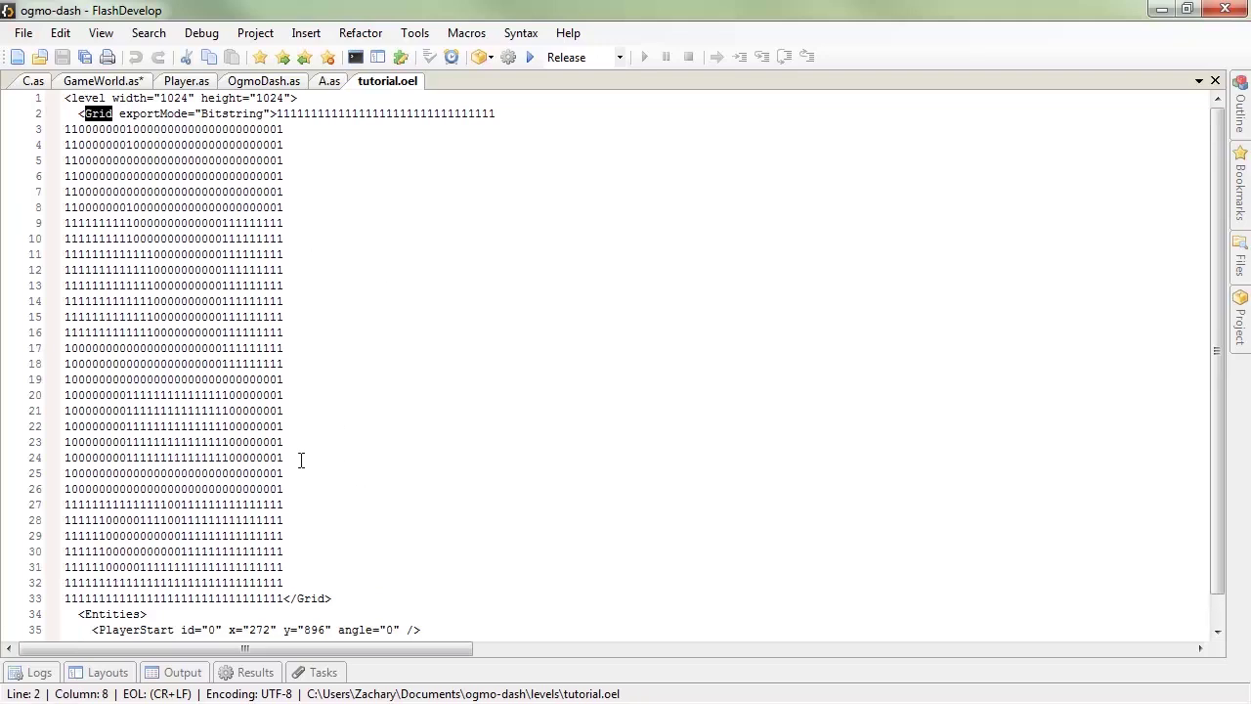
scroll(324, 425, down, 1)
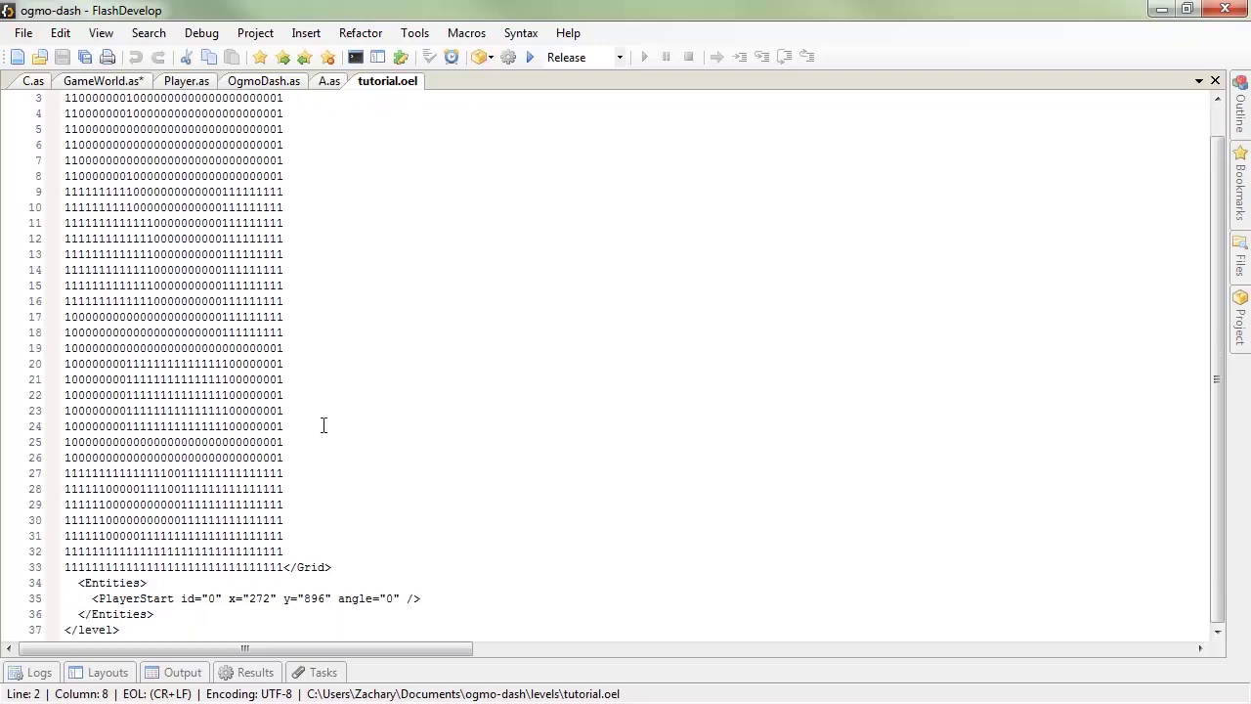
double_click(103, 584)
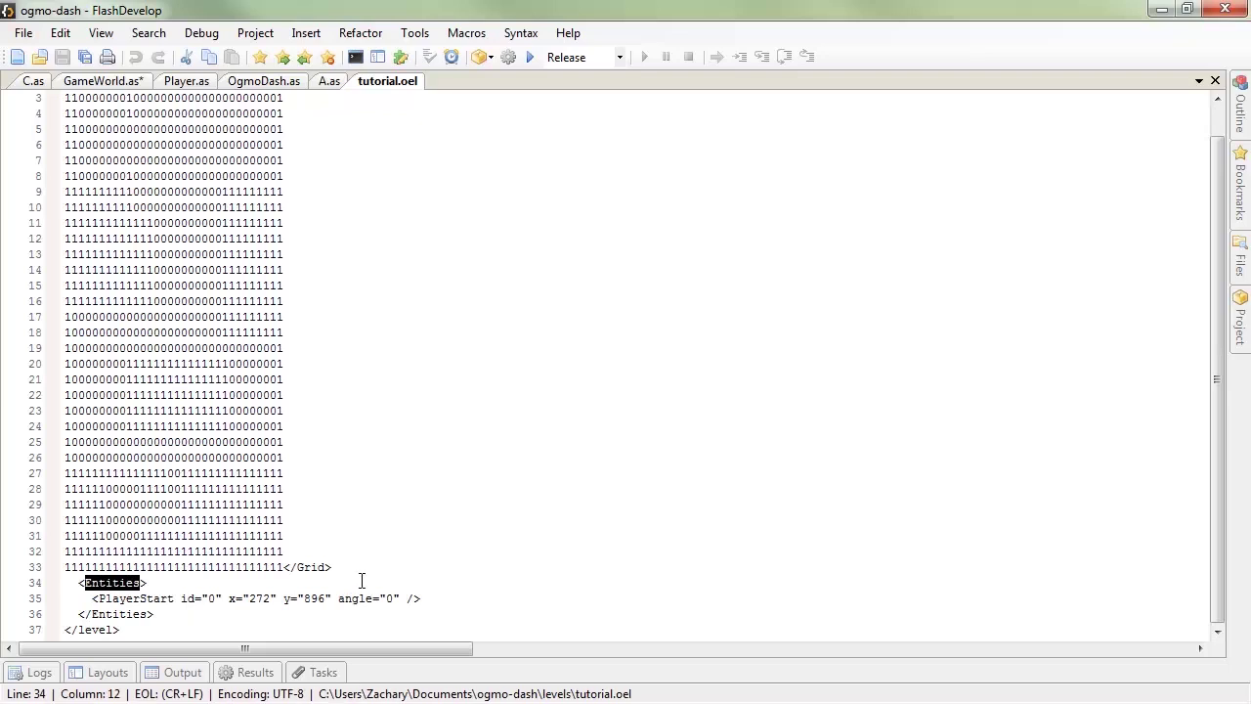
double_click(135, 600)
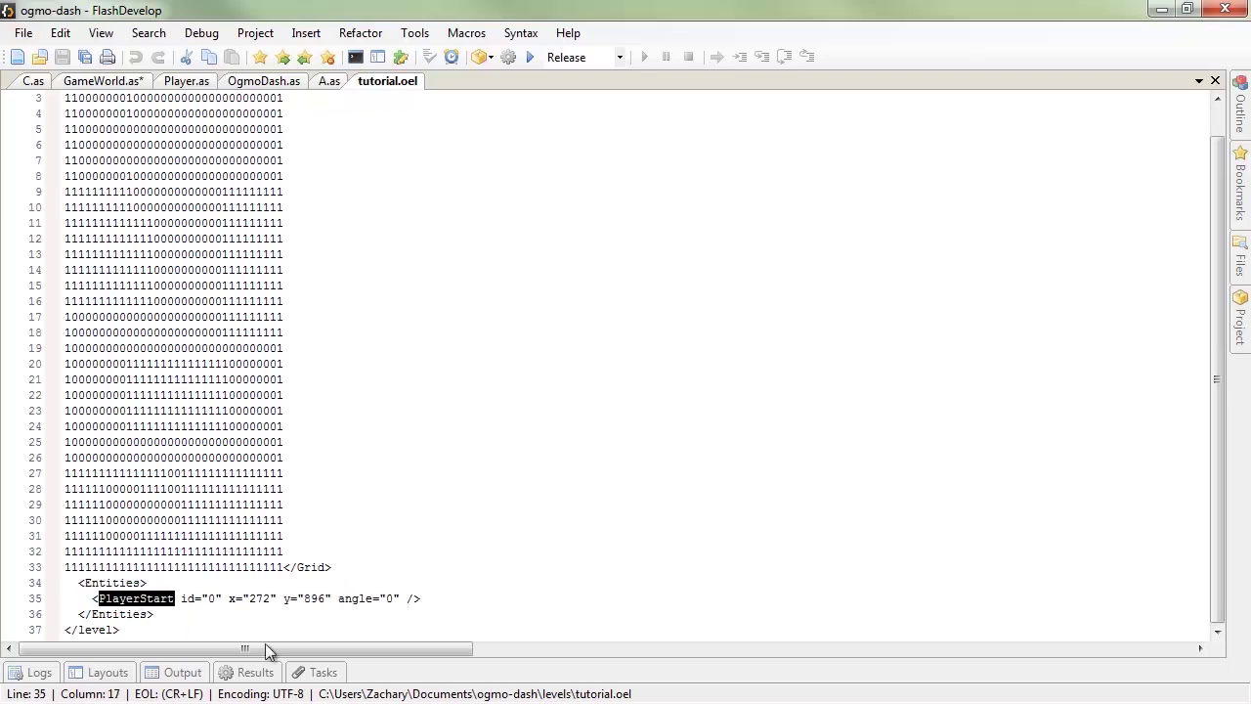
scroll(98, 354, up, 1)
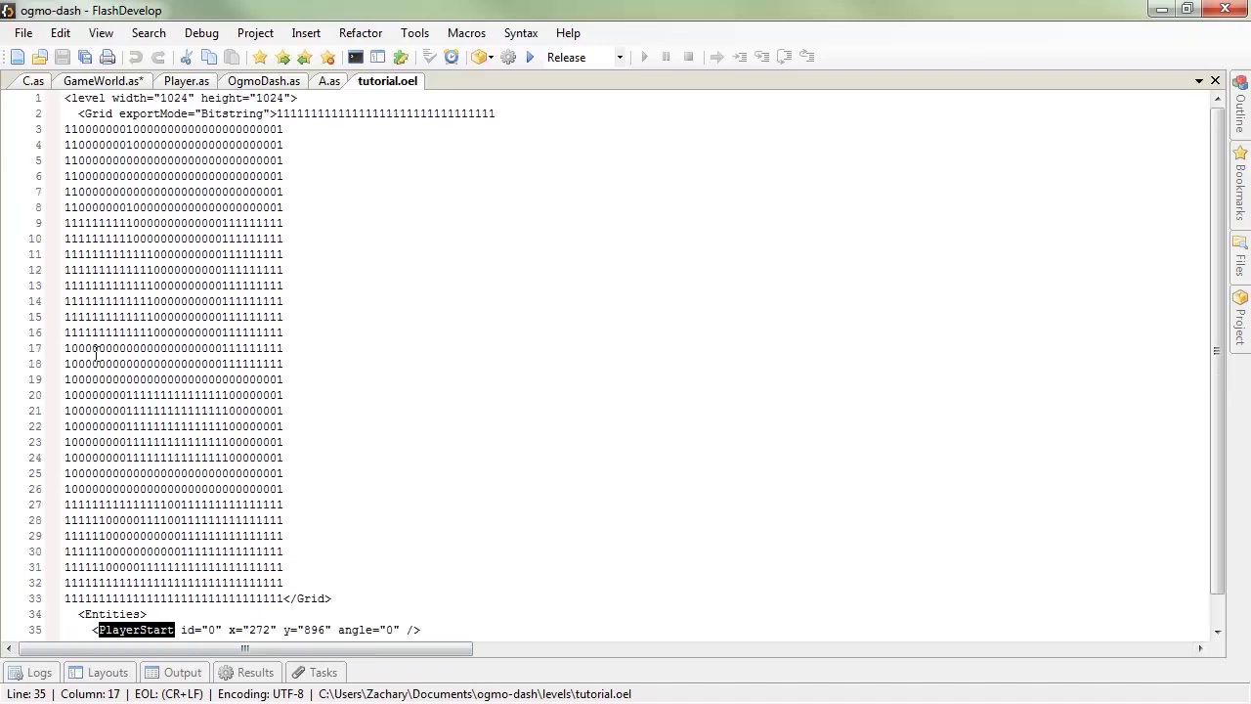
click(125, 82)
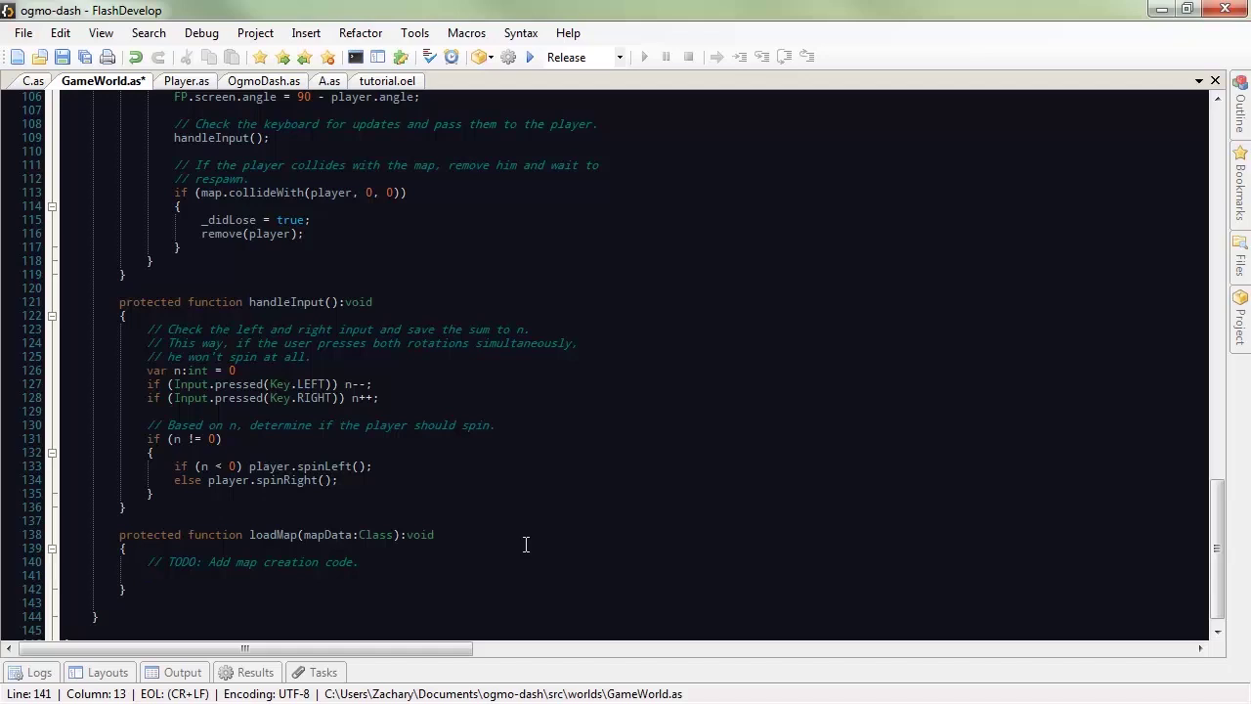
Step: Write 'var mapXML:XML = FP.getXML(mapData);' then a '// Create our map grid.' comment line
text(var mapXML:XML)
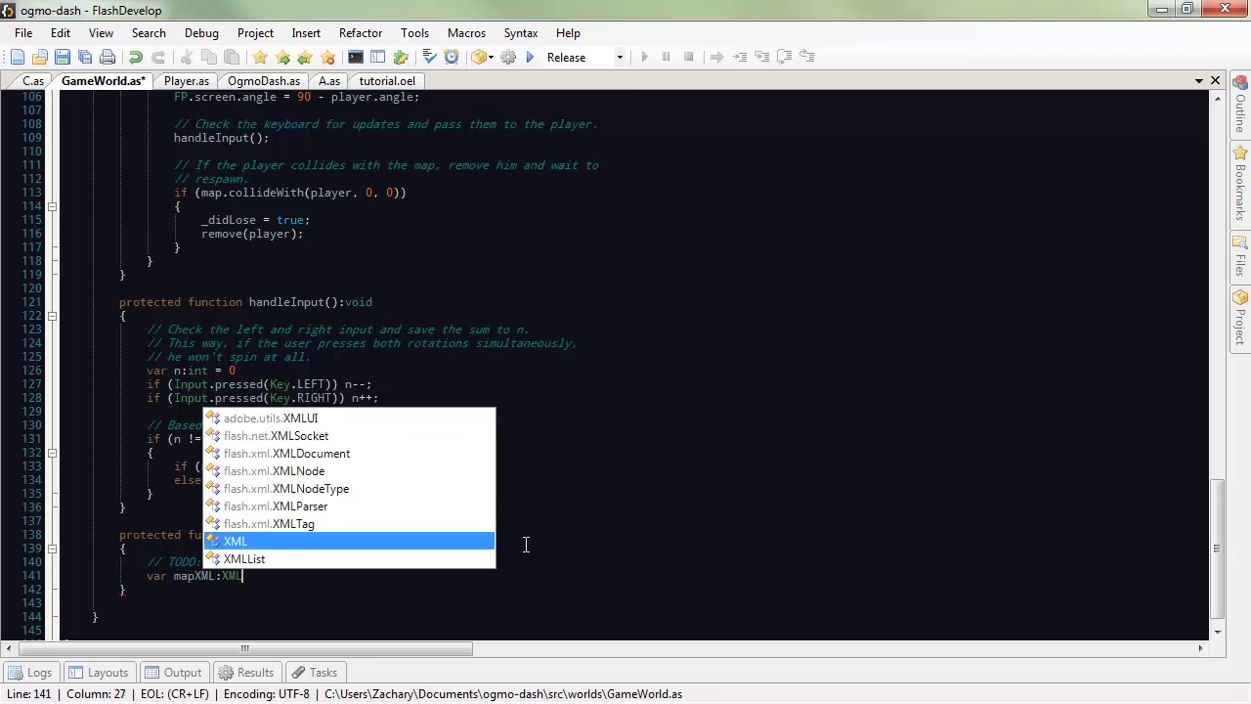
text( = )
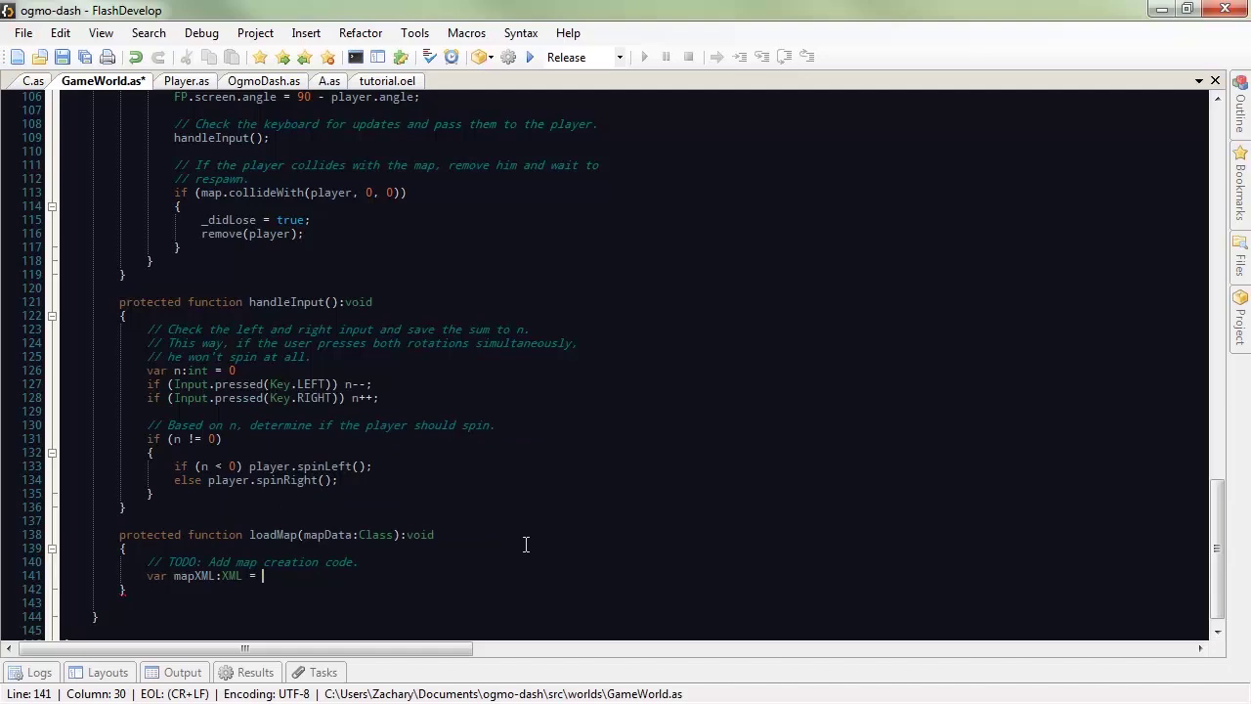
text(FP)
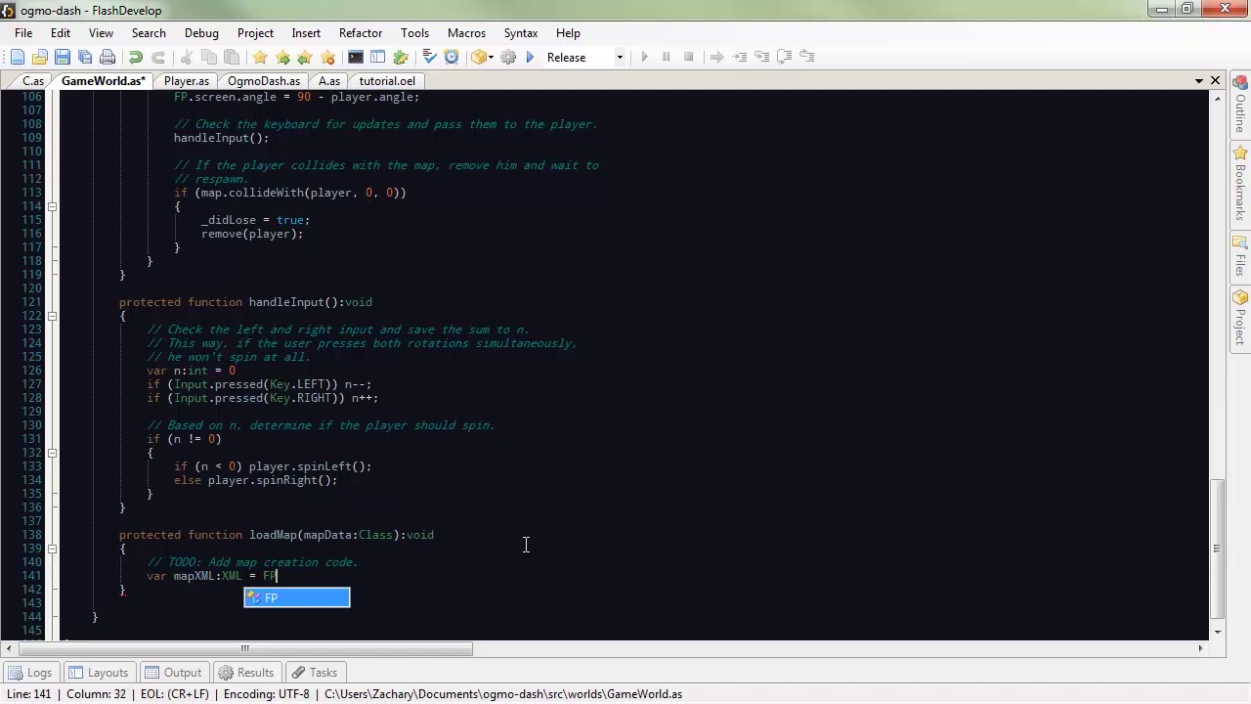
text(.getXML)
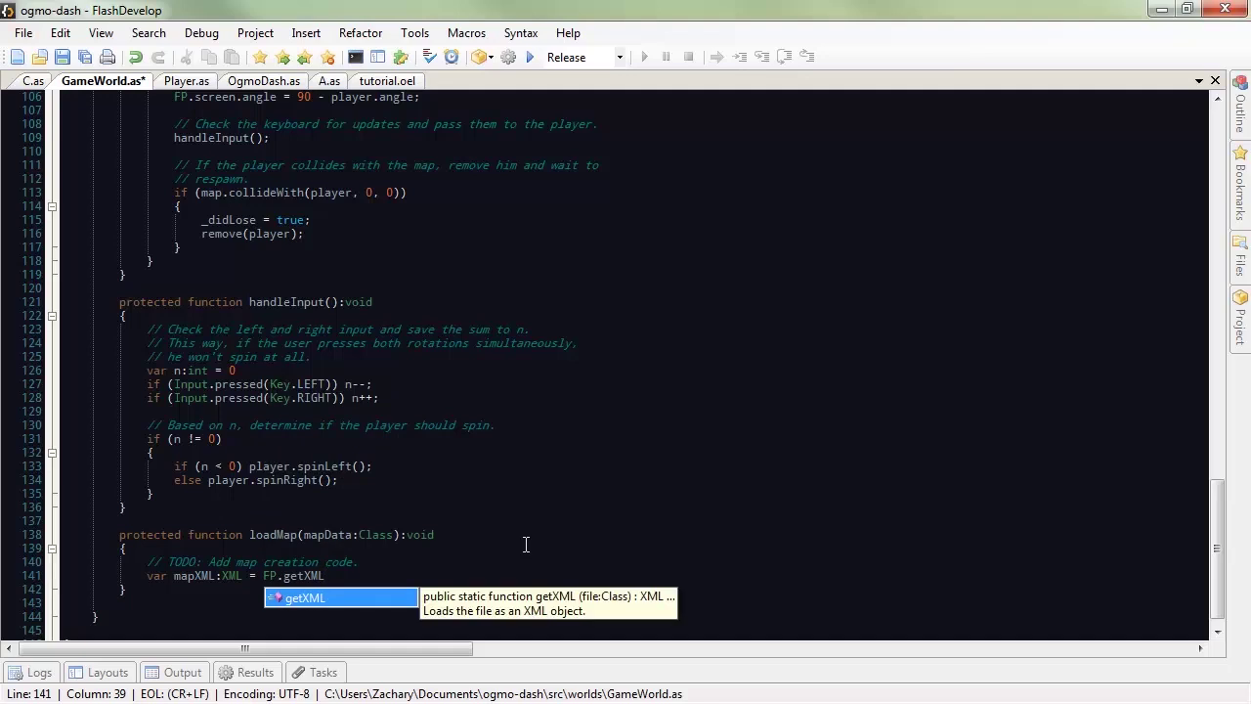
text(()
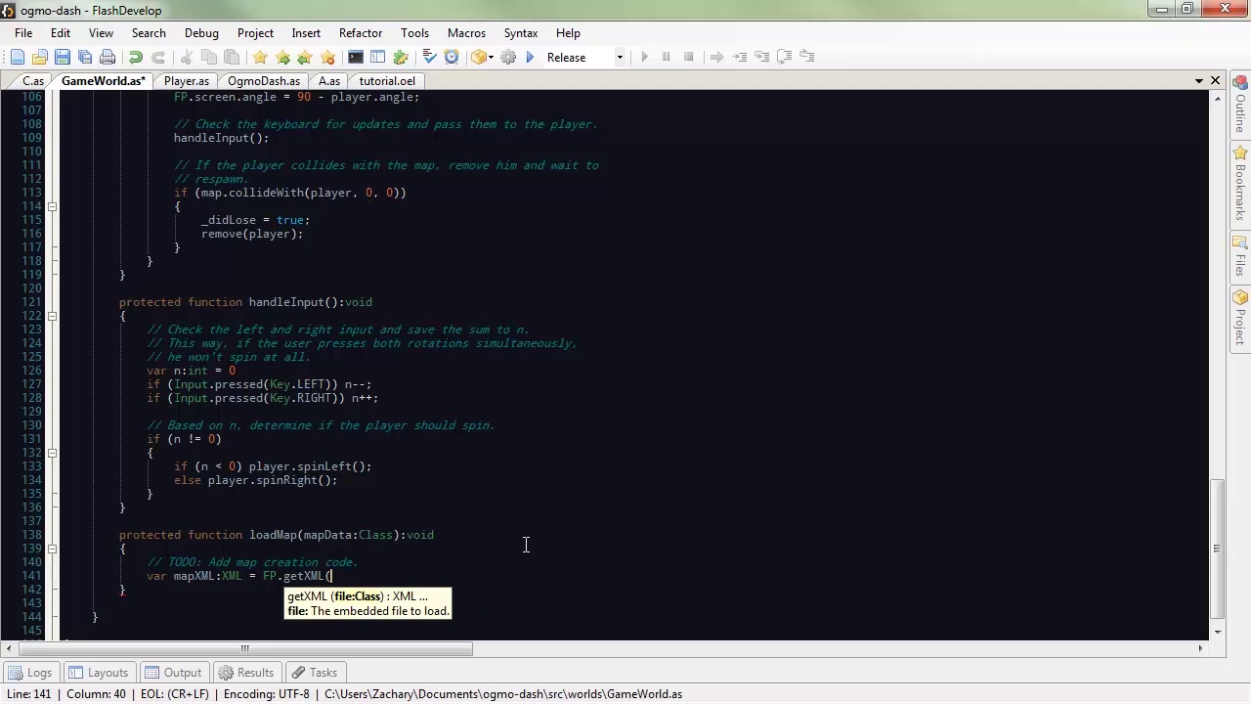
text(mapData)
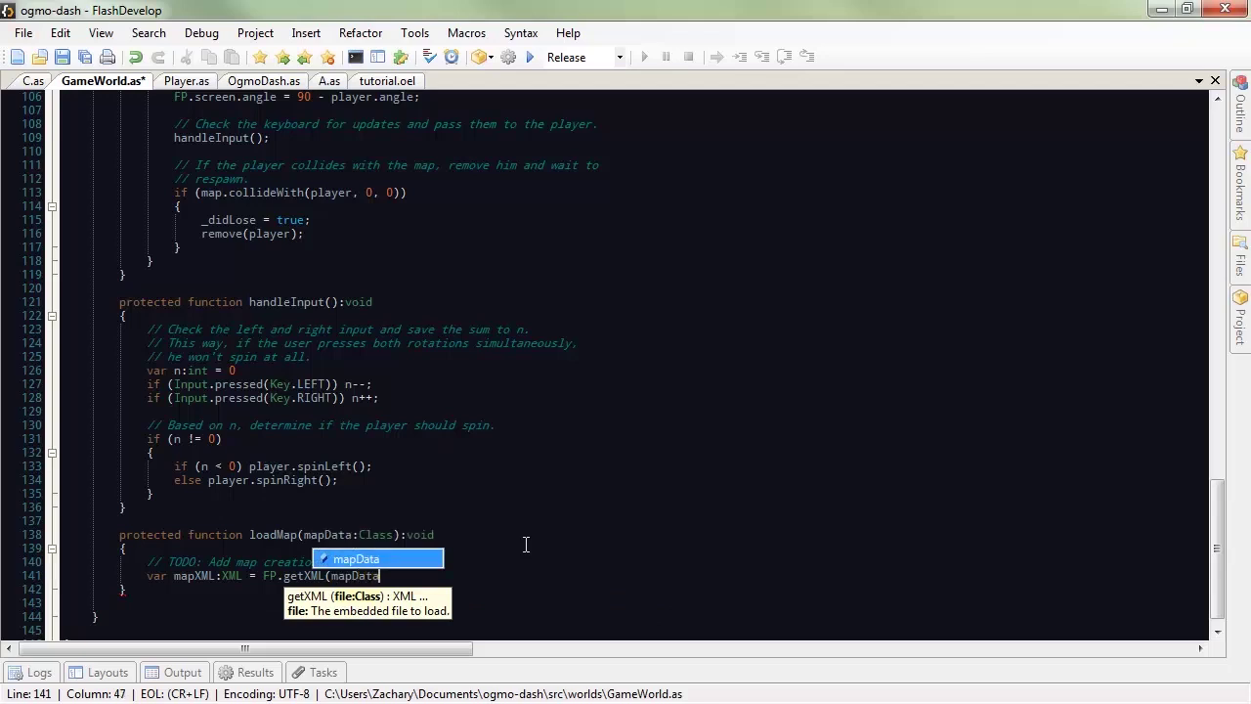
text();)
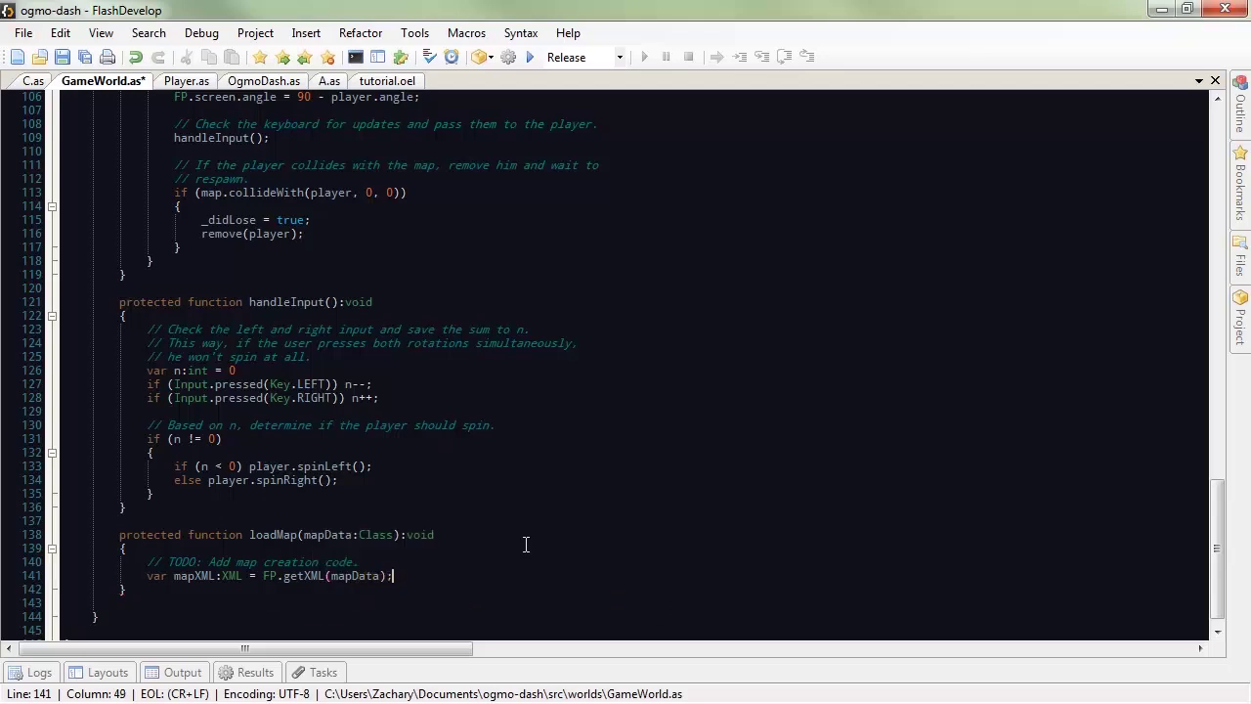
key(Return)
key(Return)
text(// Create our m)
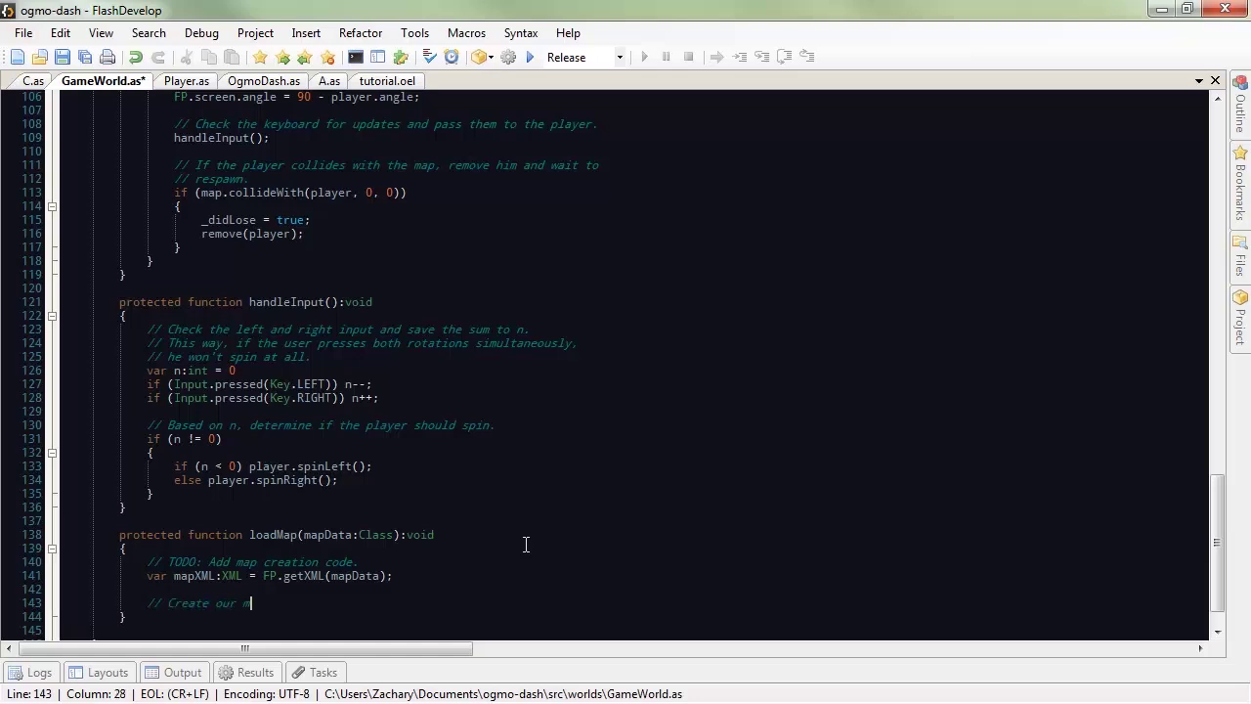
text(ap grid.)
key(Return)
scroll(526, 545, down, 2)
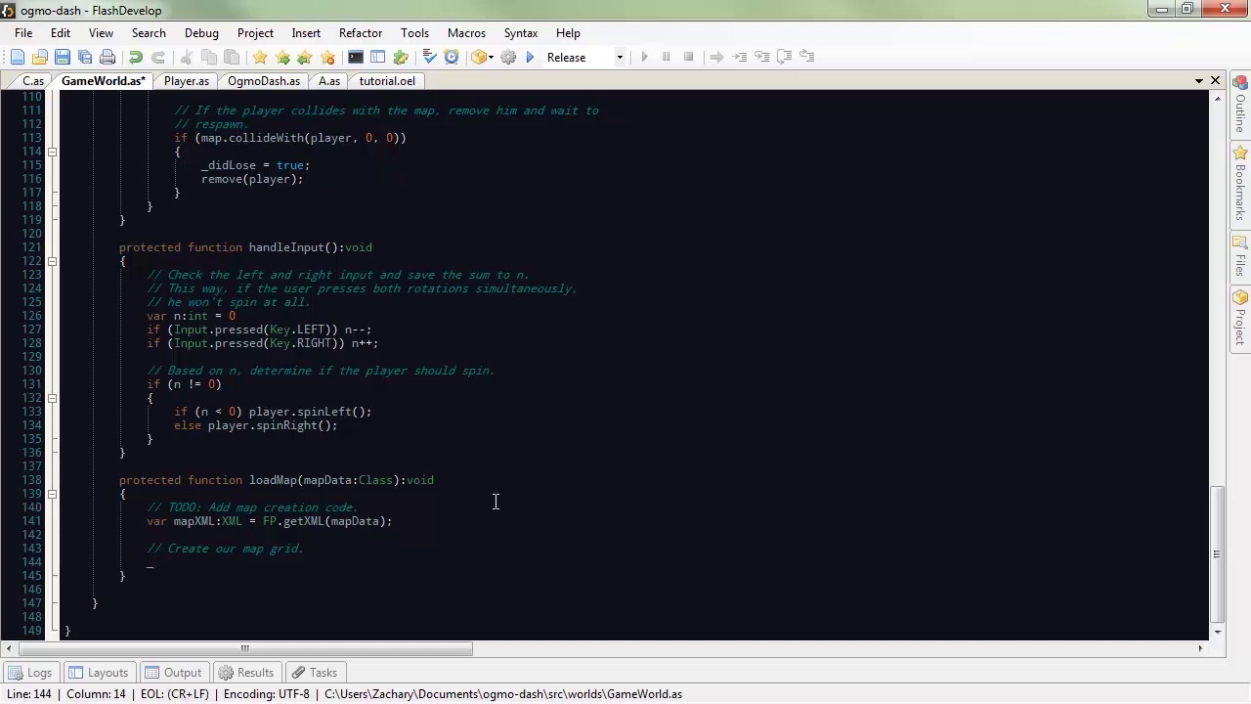
text(mapGri)
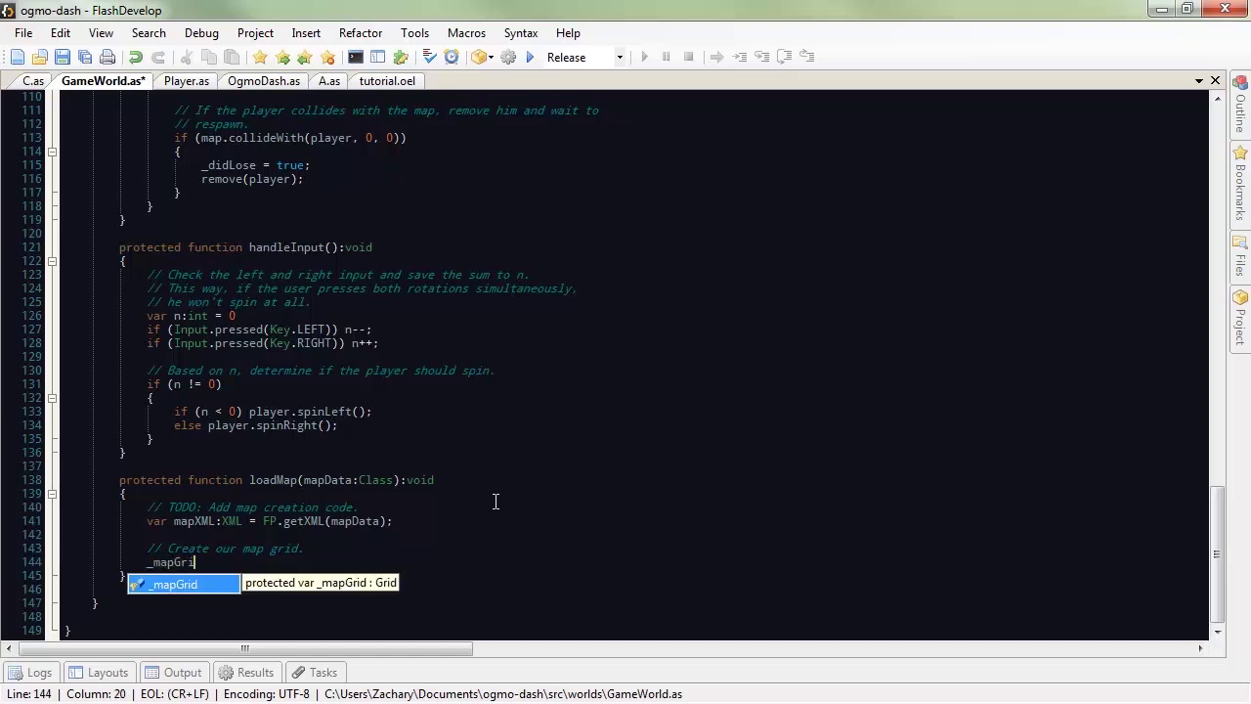
text(d = new Grid()
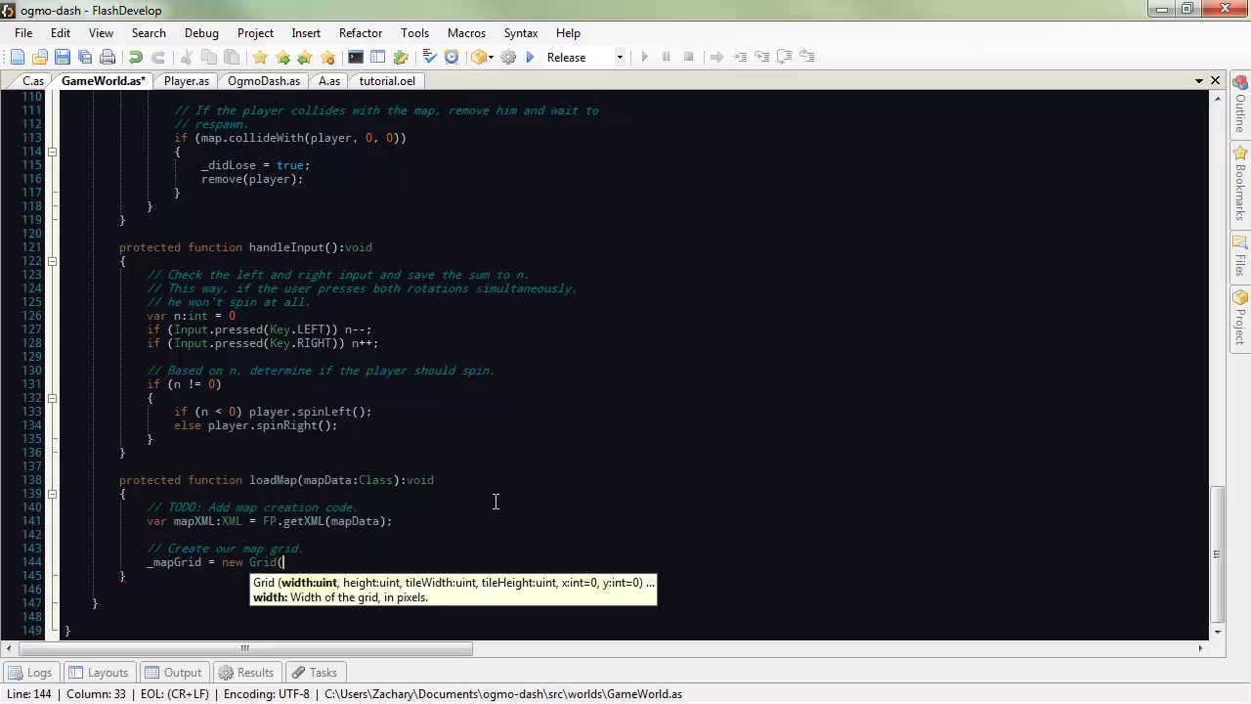
text(uint)
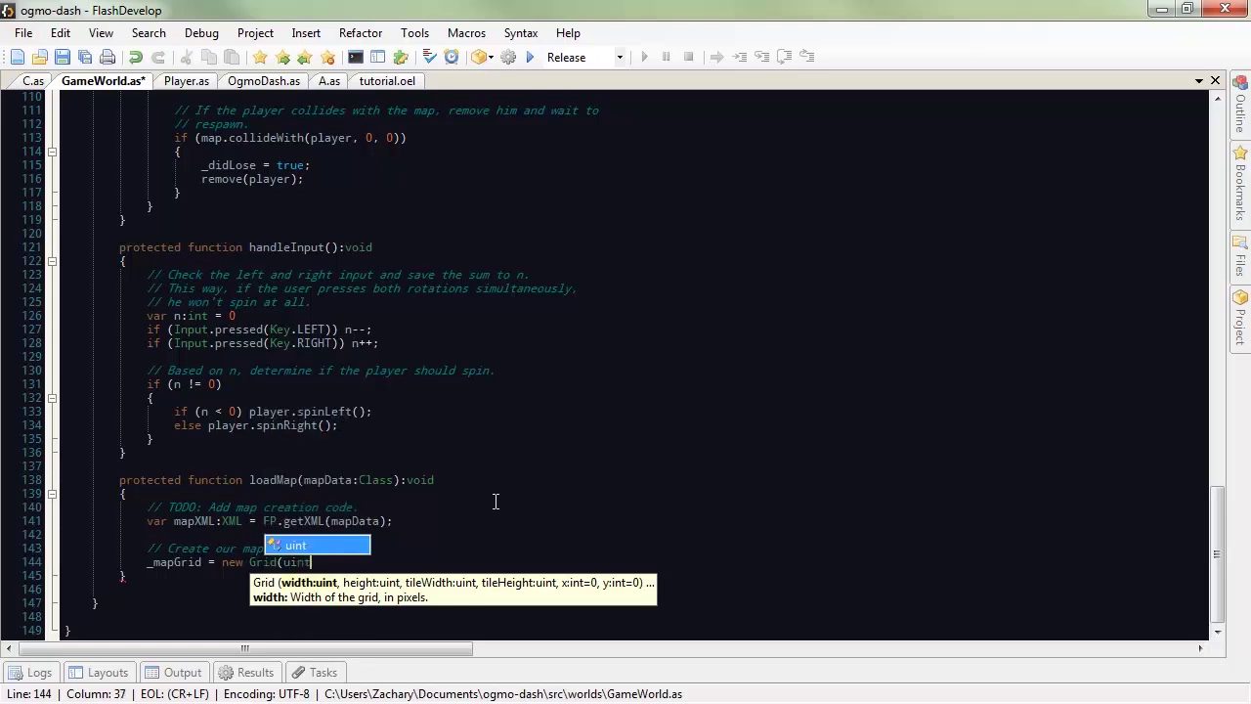
text((mapXML)
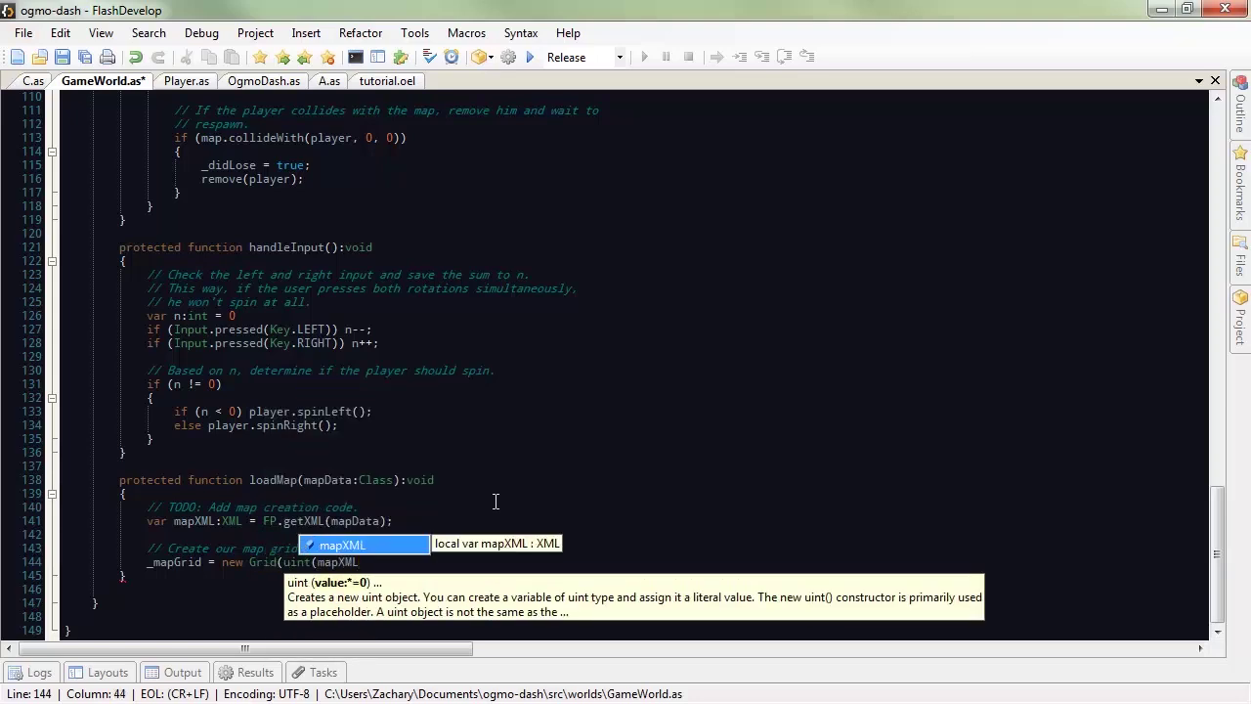
text(.@)
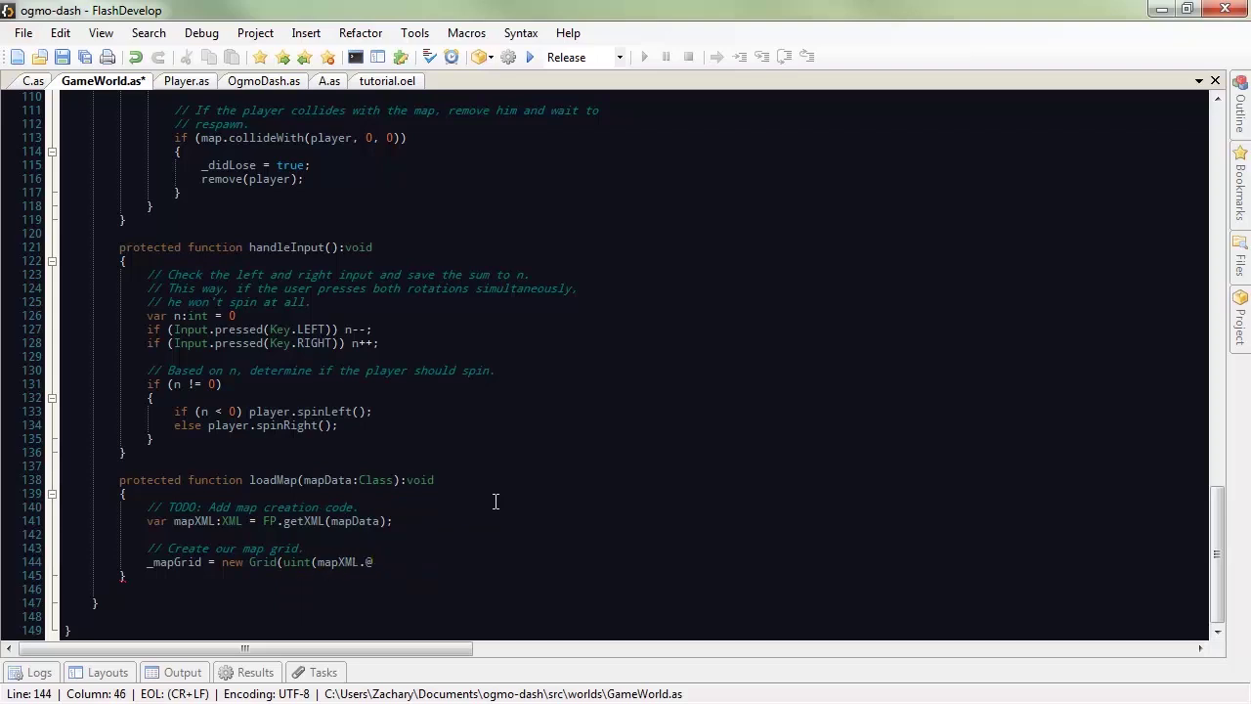
text(width))
click(391, 84)
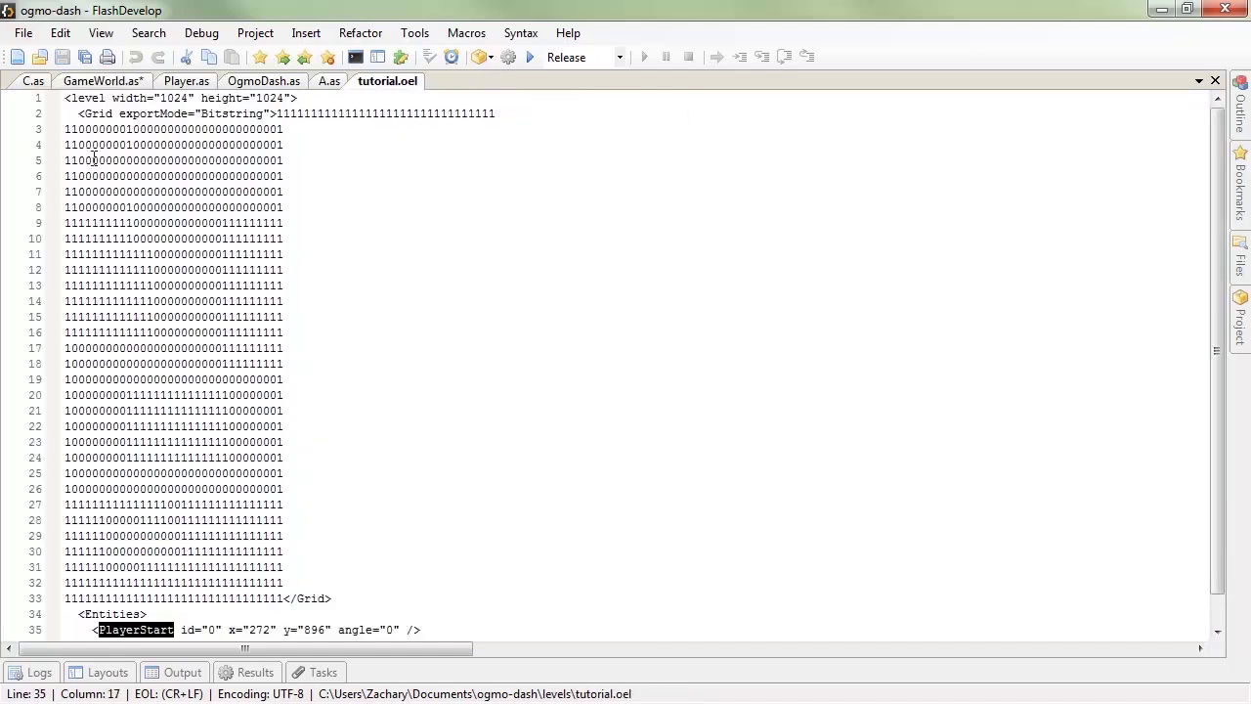
double_click(124, 102)
drag(124, 102, 192, 101)
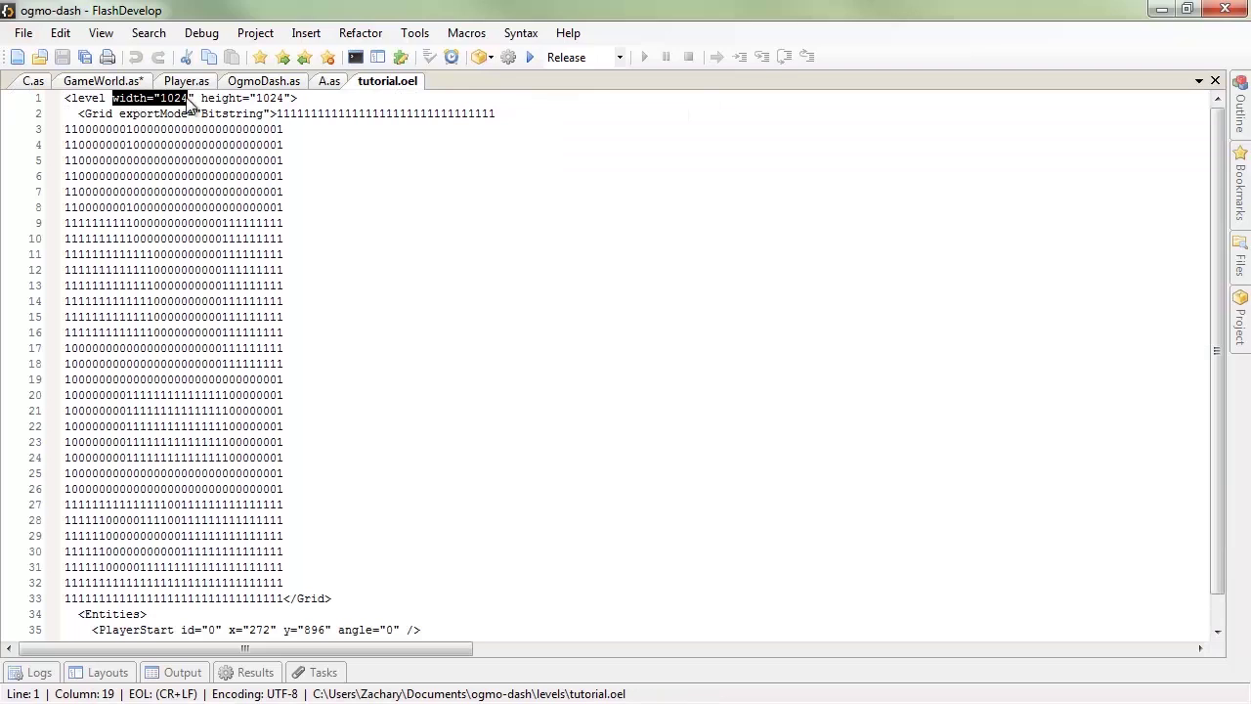
click(98, 82)
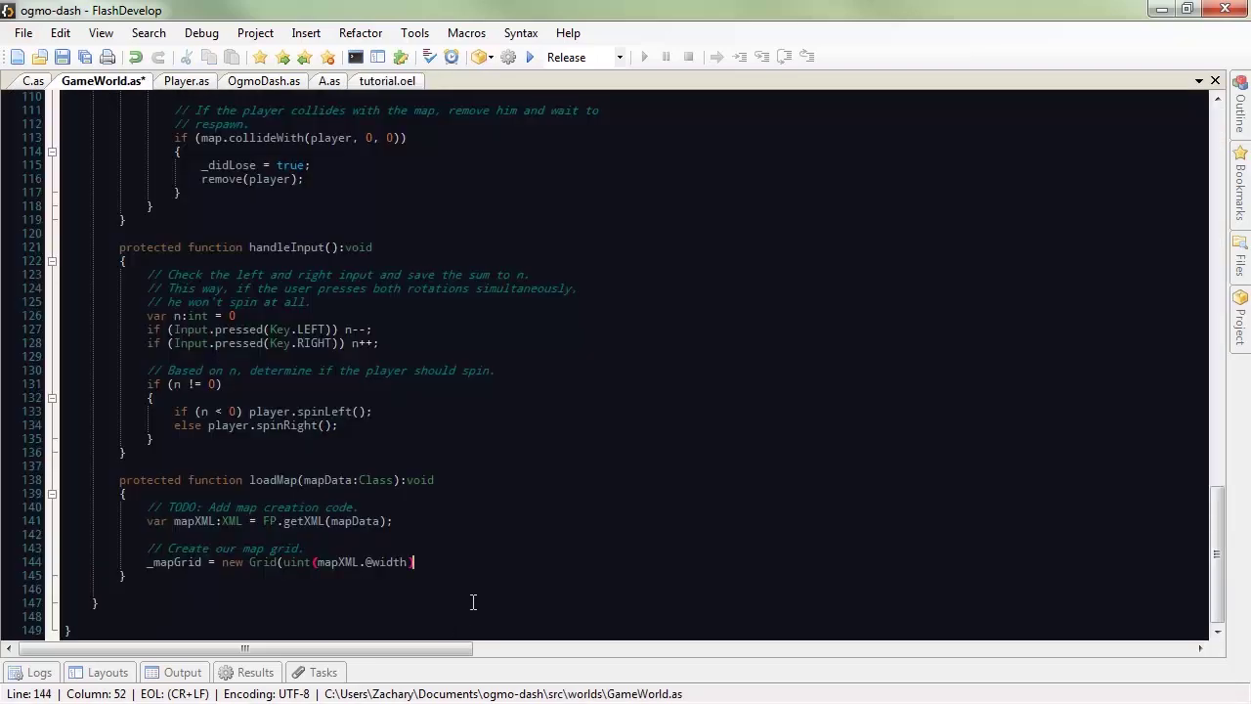
text(), )
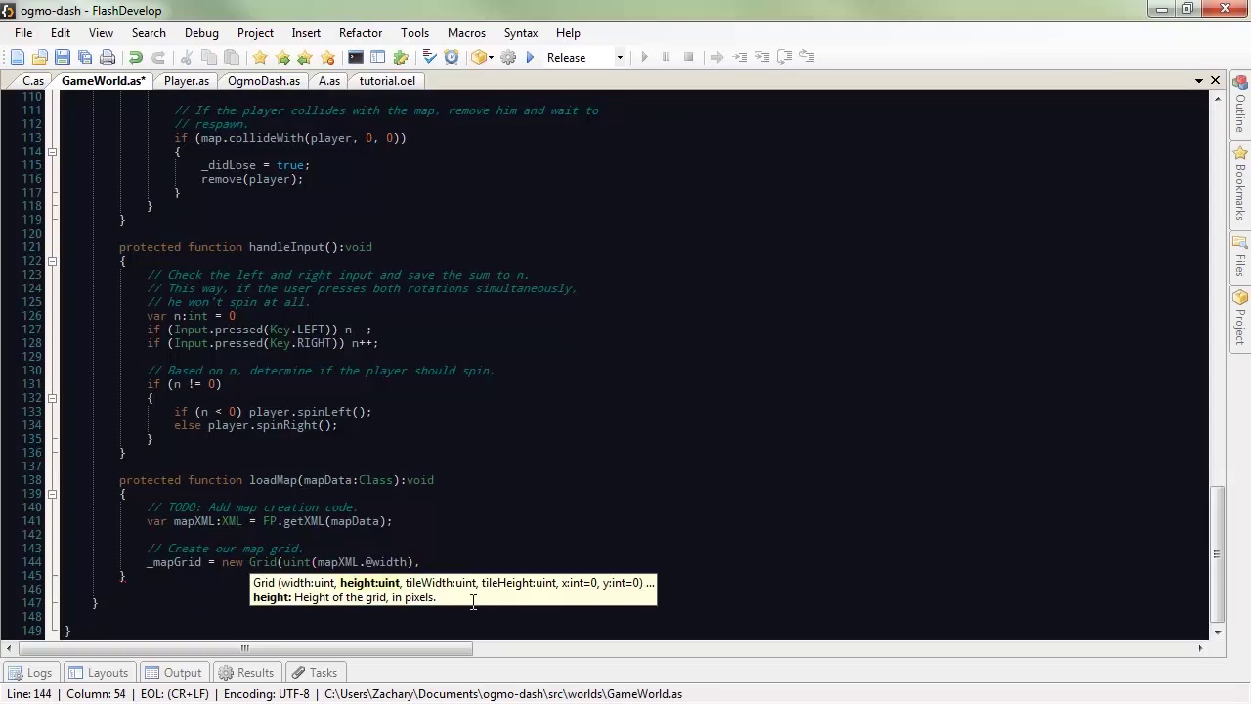
text(uint()
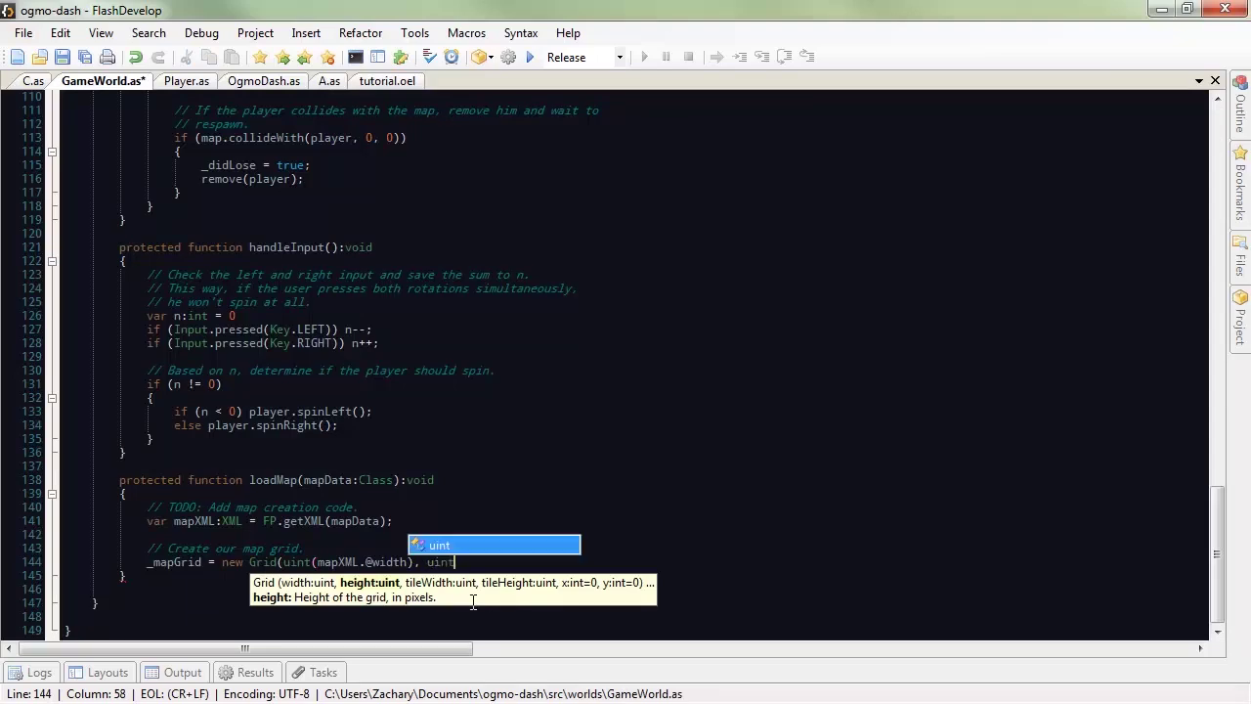
text(mapXML.)
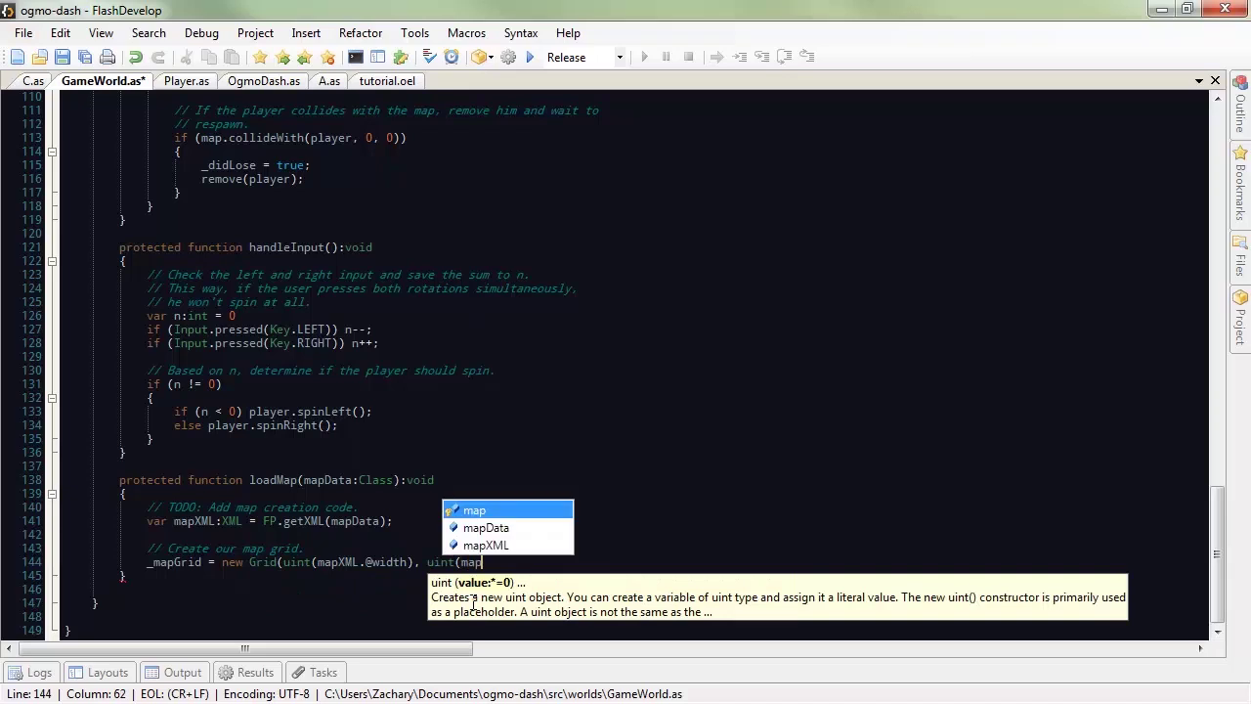
text(@)
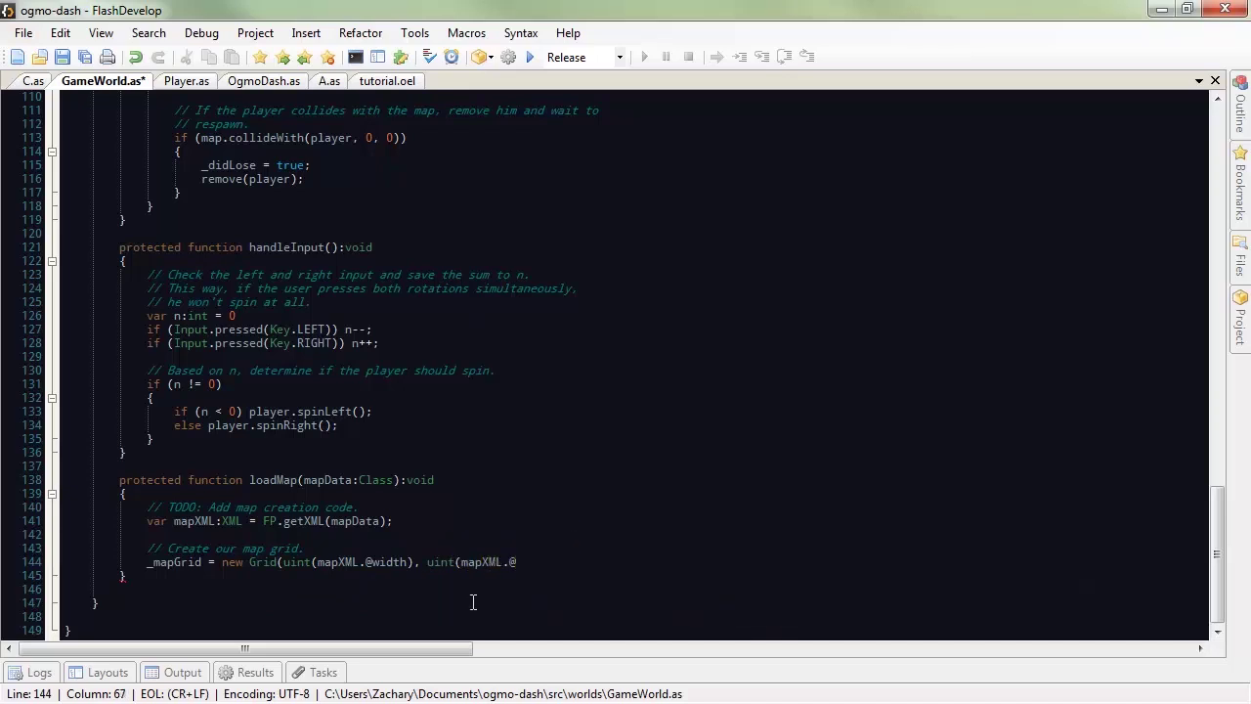
text(Height))
click(378, 81)
Step: Dock tutorial.oel in a split pane beside GameWorld.as
drag(188, 98, 115, 99)
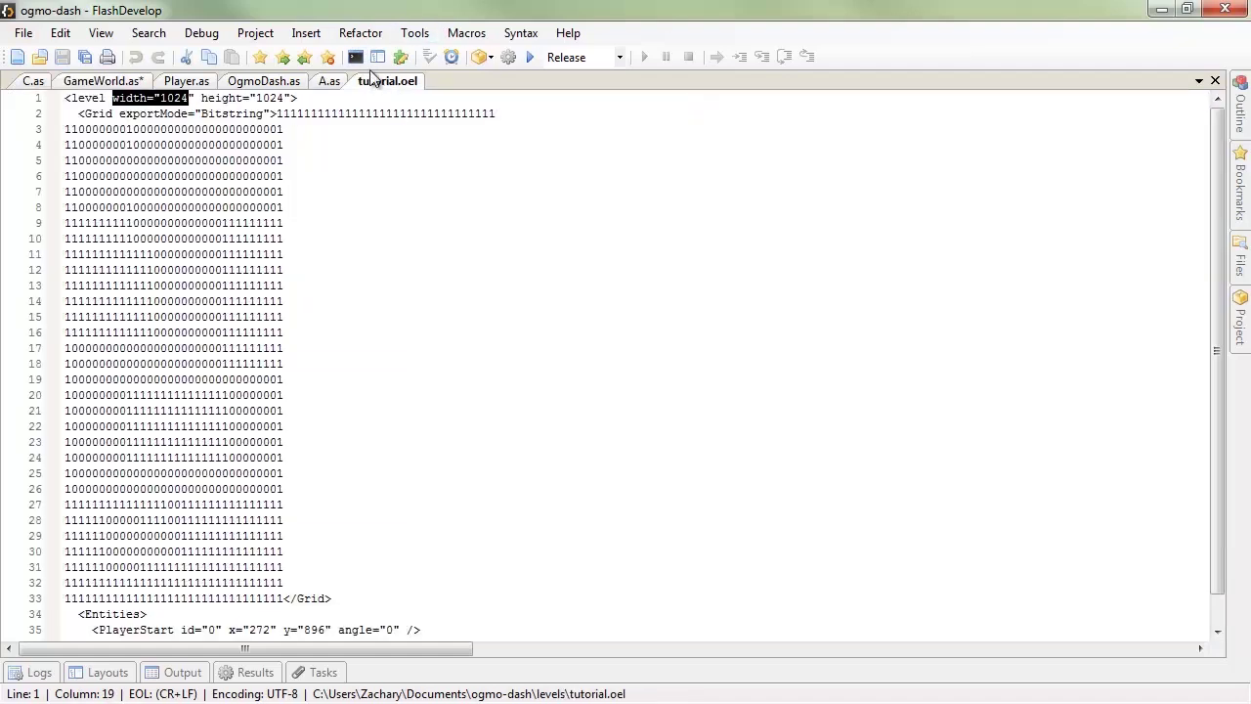
drag(374, 80, 638, 363)
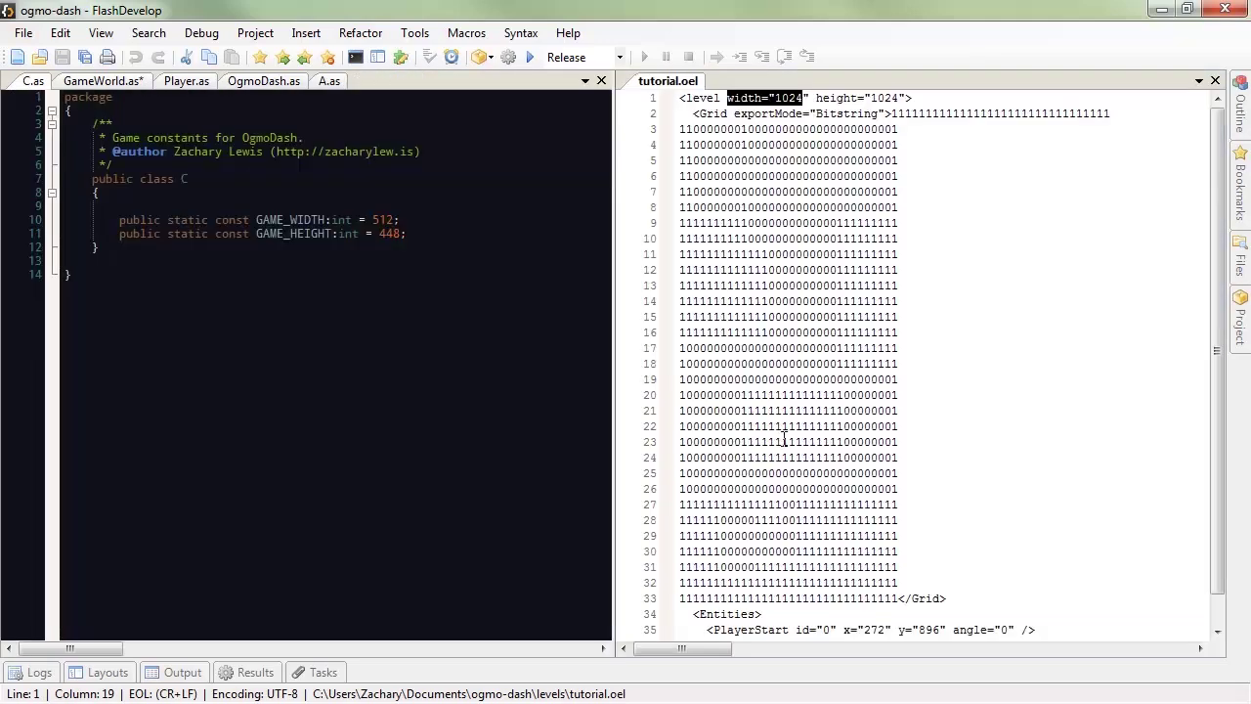
click(102, 81)
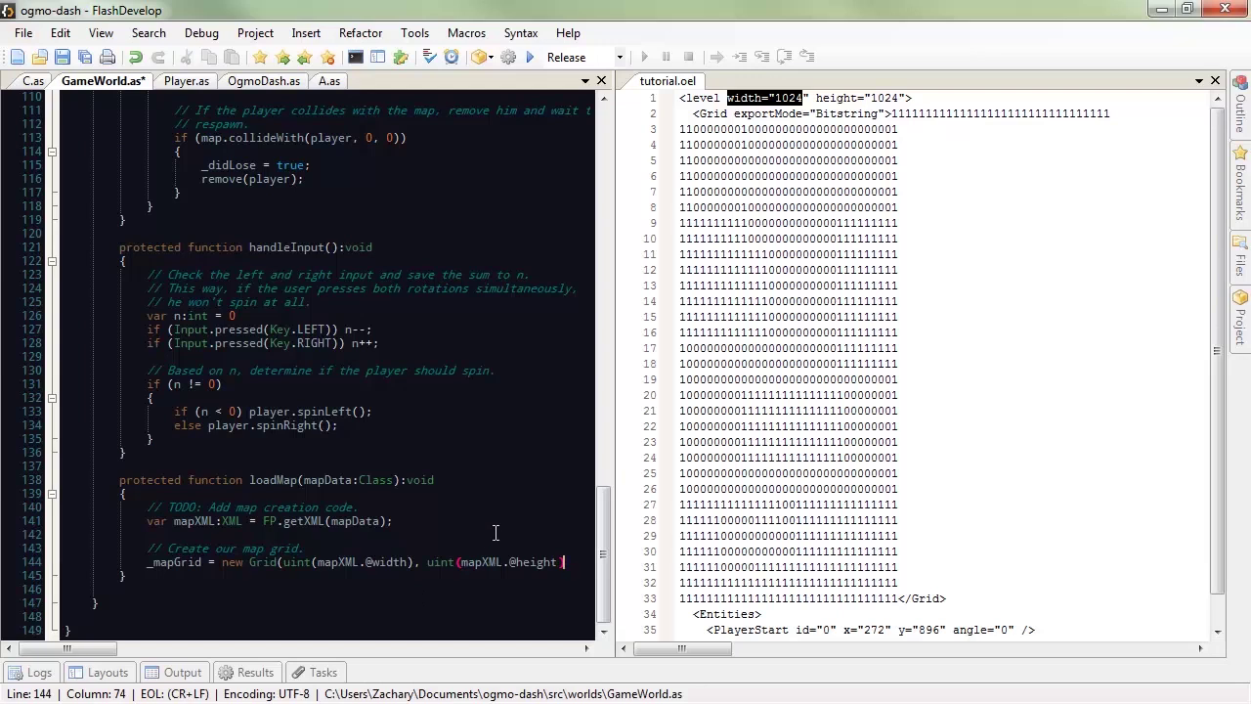
Step: Finish the Grid constructor with 32, 32, 0, 0 and start a new line
text(,)
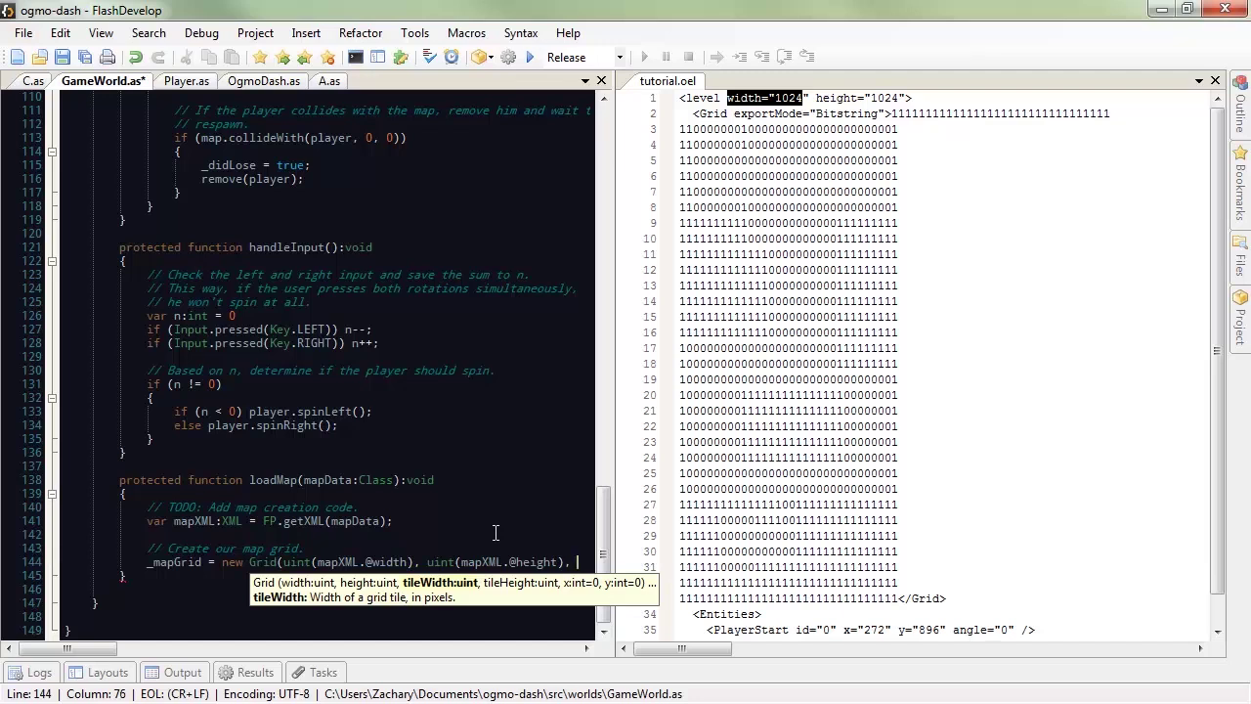
text(32, 3)
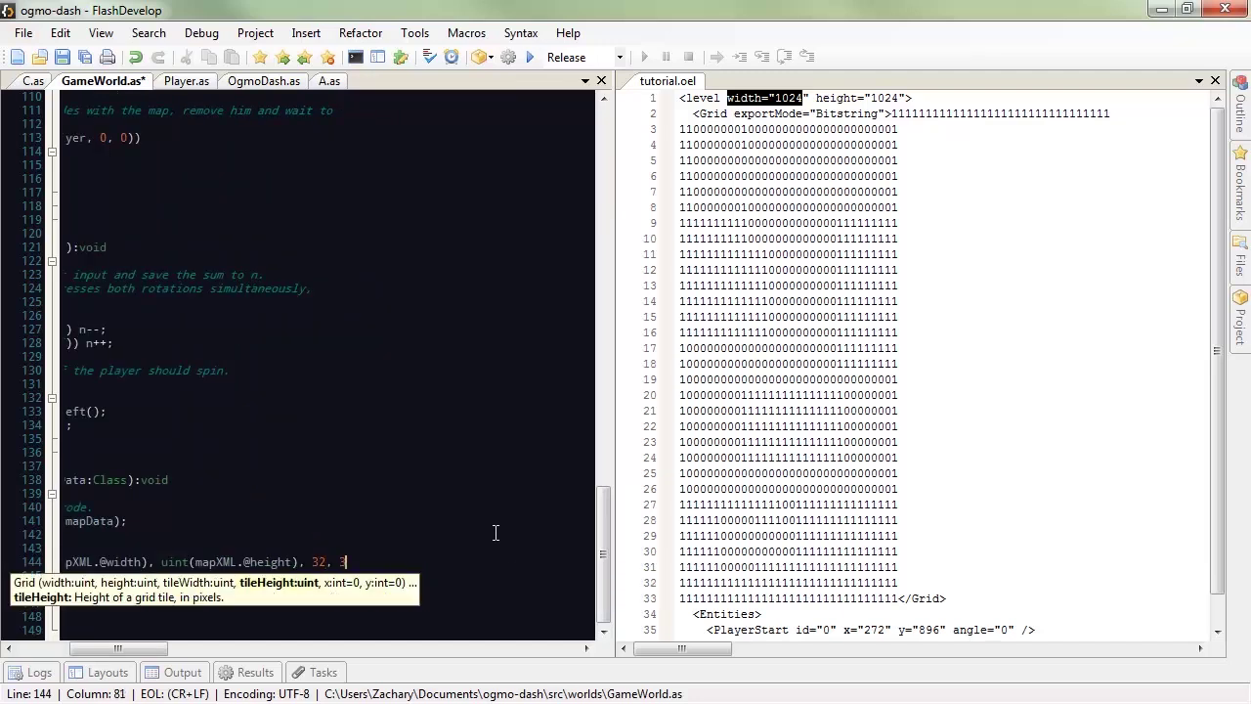
text(2, 0, 0))
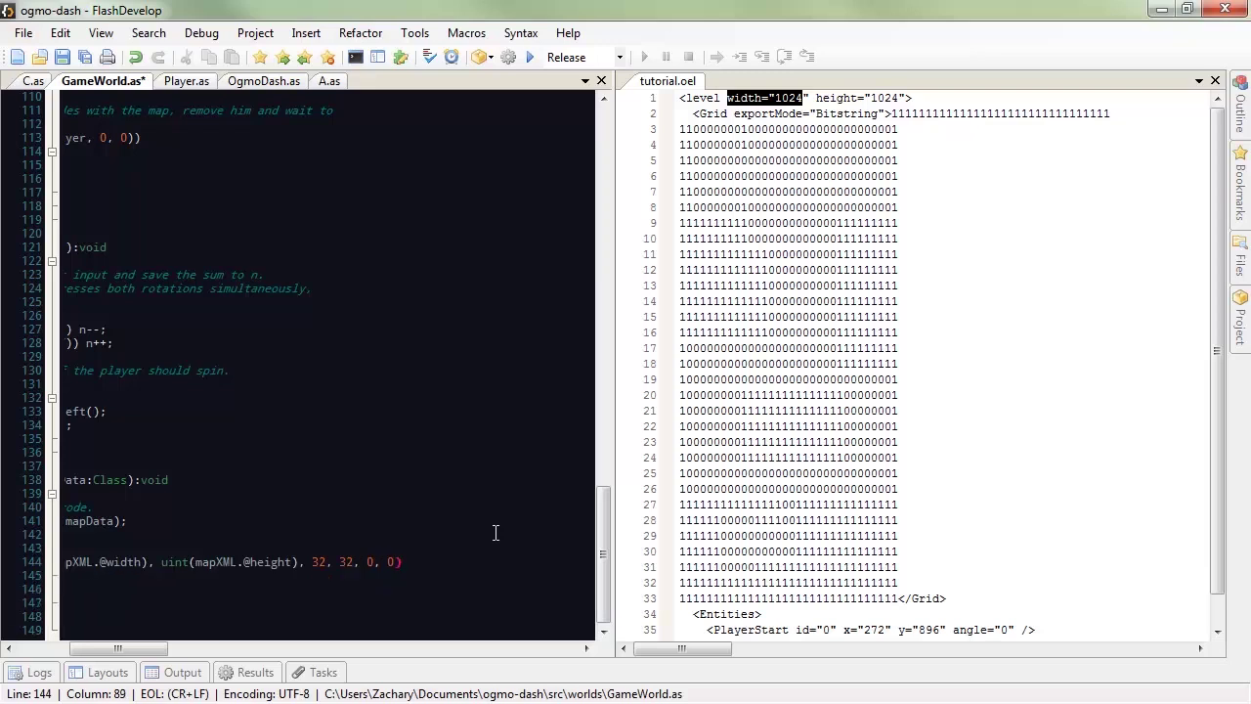
text(;)
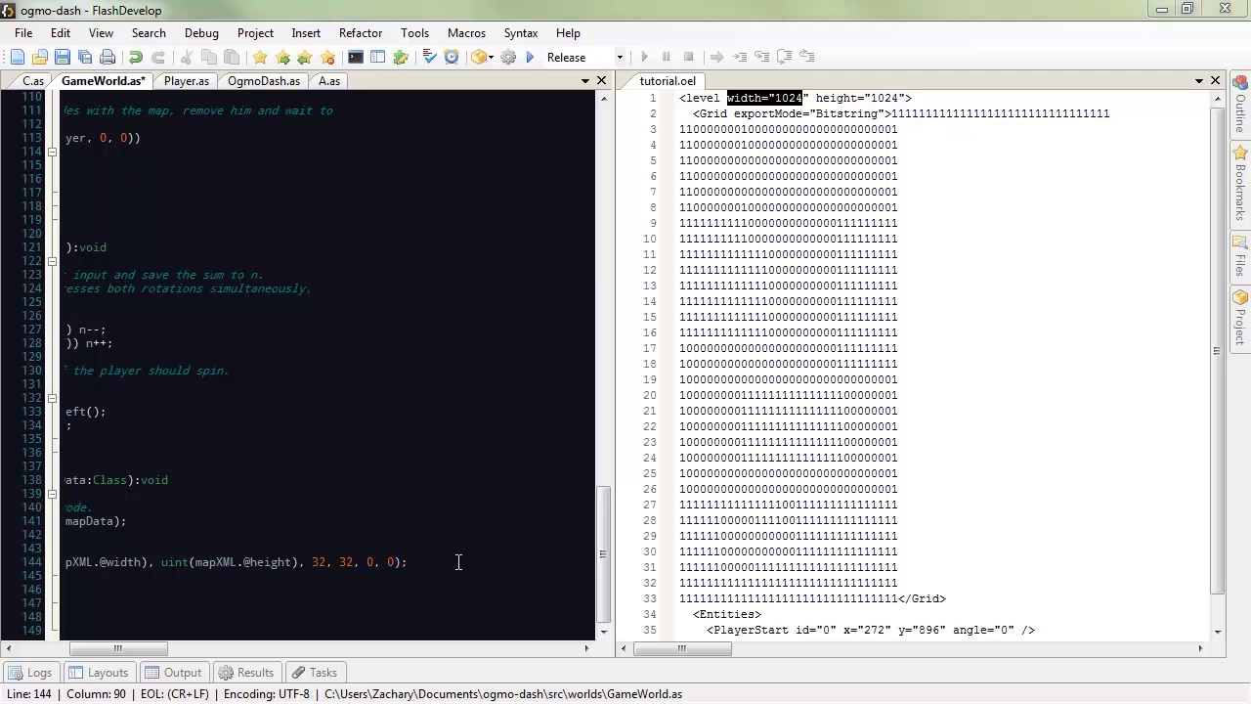
key(Return)
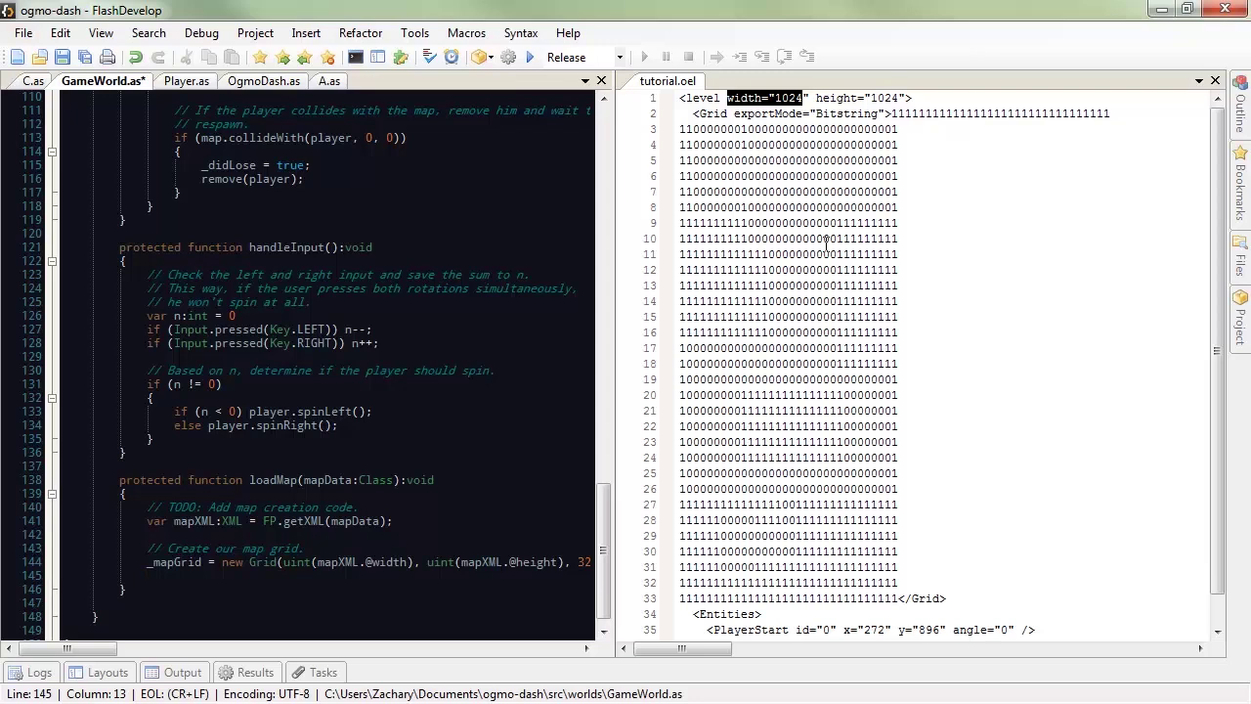
Step: Write _mapGrid.loadFromString(String(mapXML.Grid), "", "\n"); and begin the player-start comment
text(_ma)
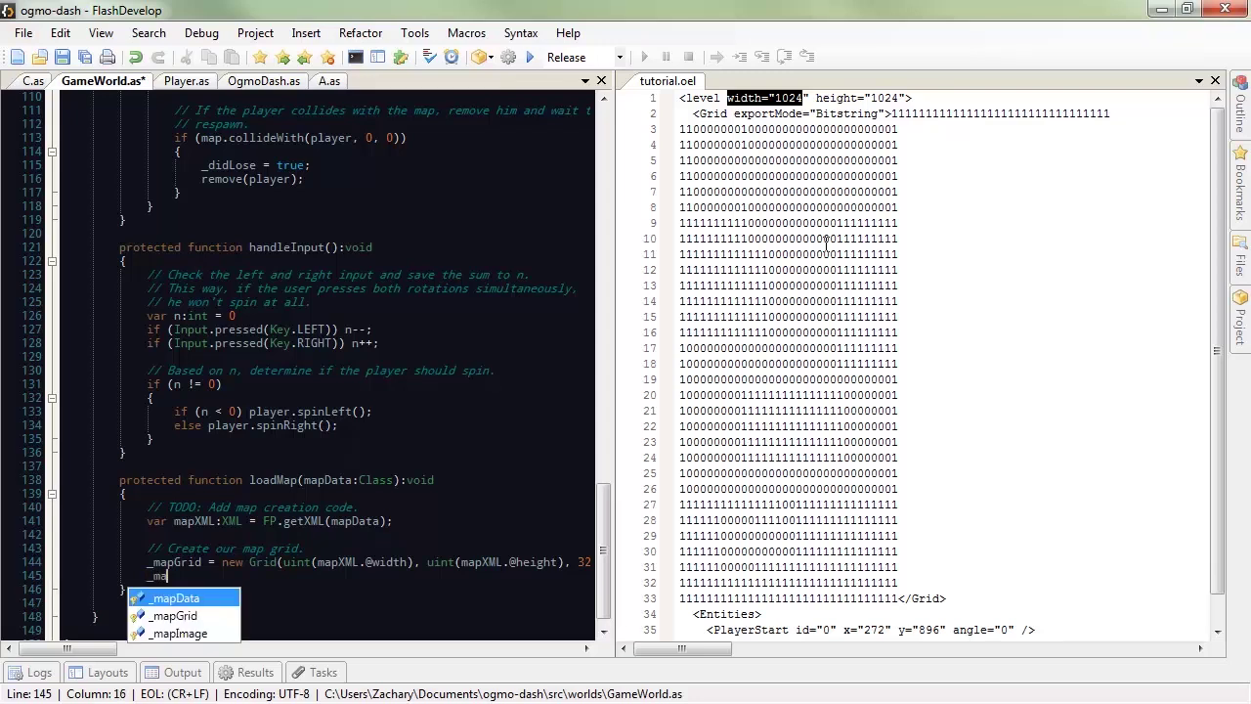
text(pGrid.loadGFr)
key(Return)
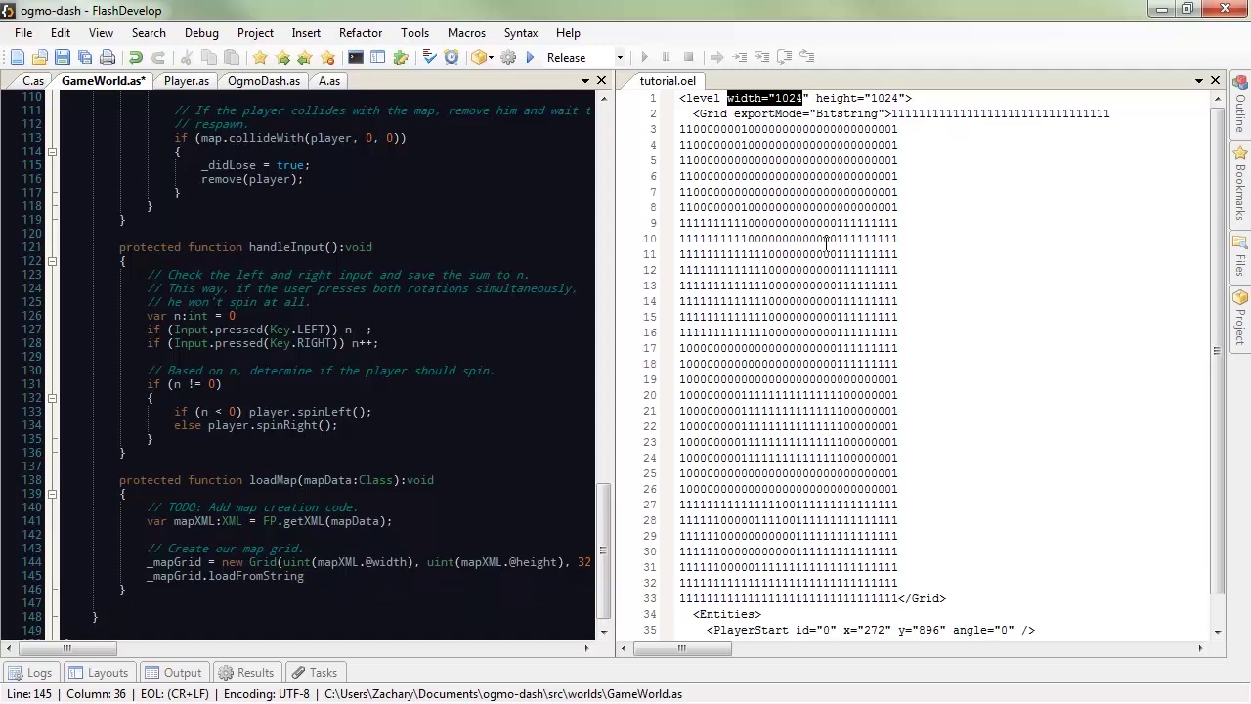
text(()
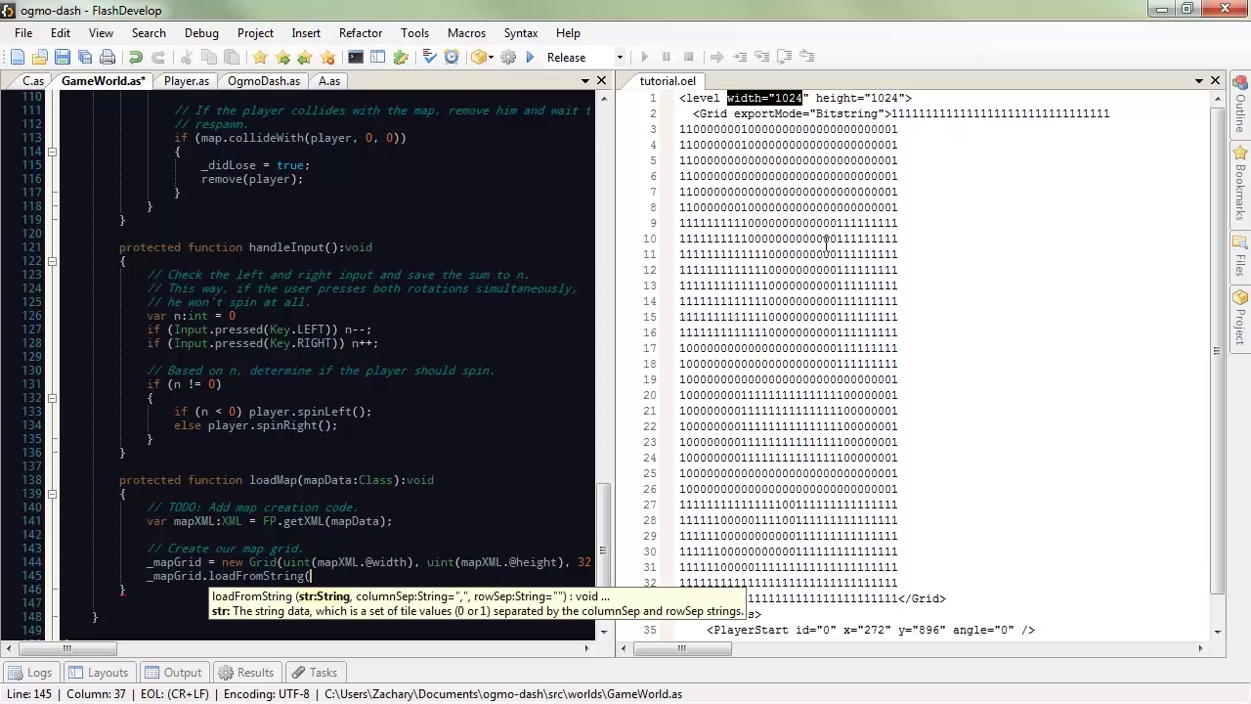
text(String()
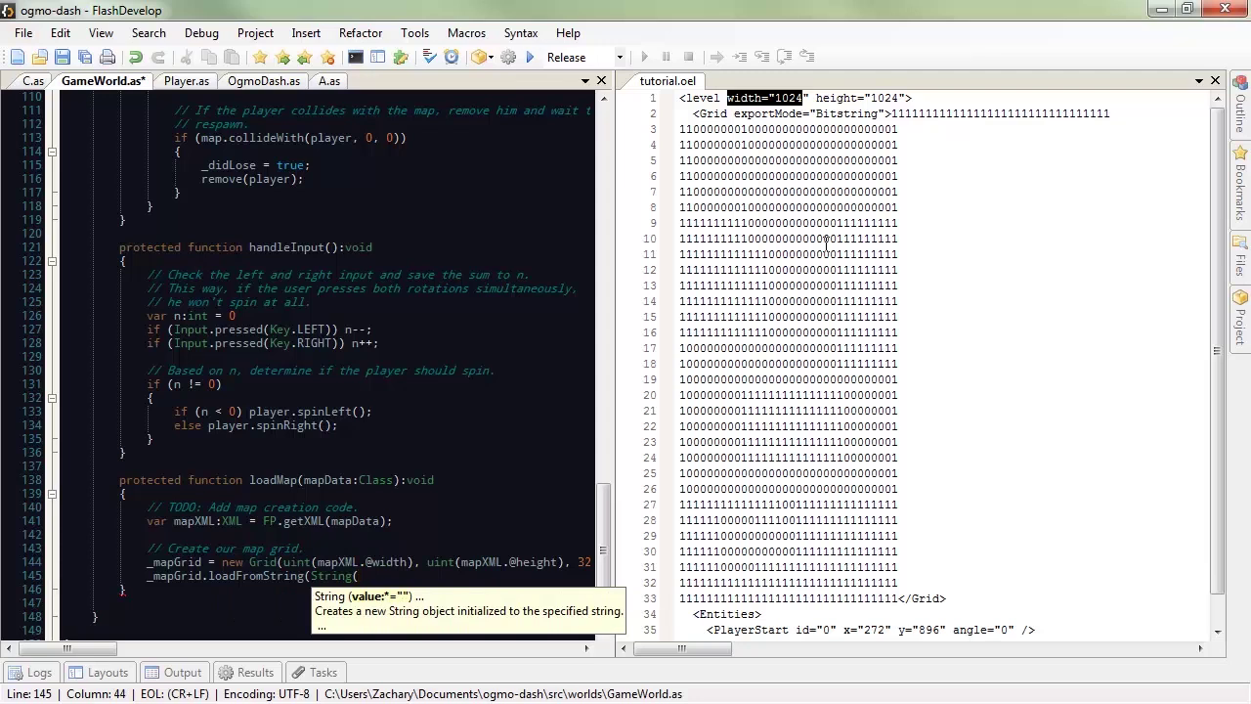
text(mapXML.)
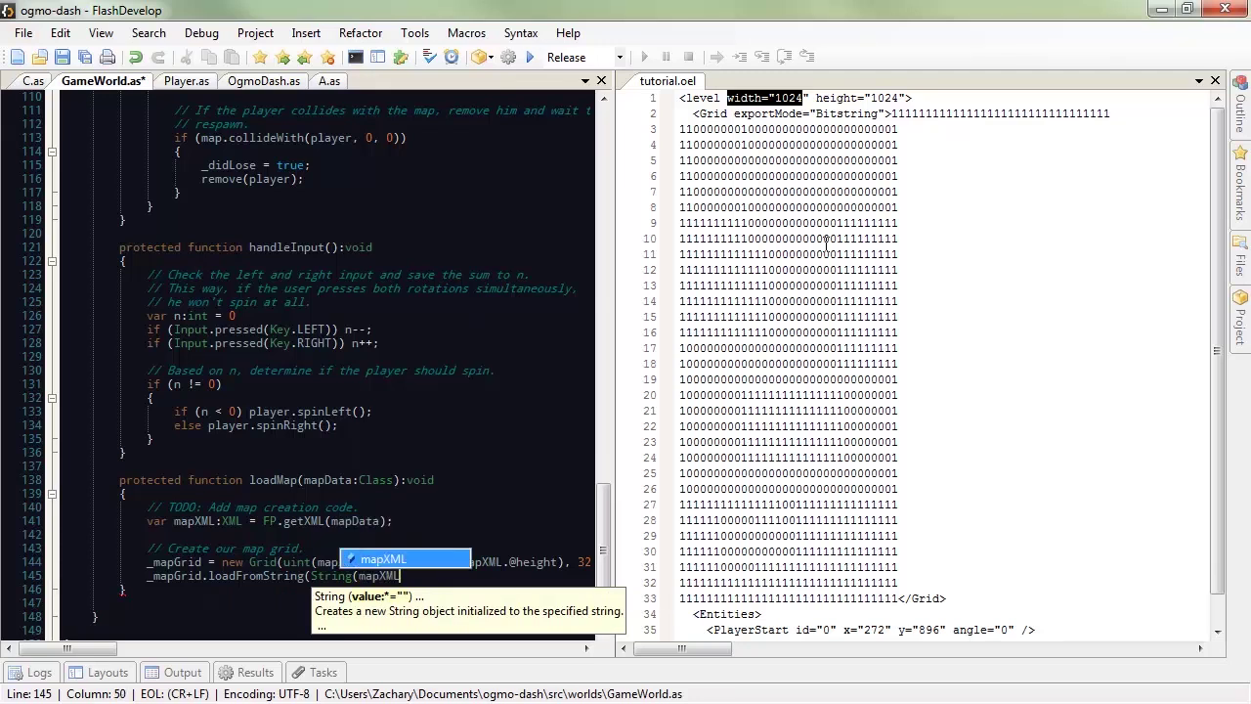
text(Grid))
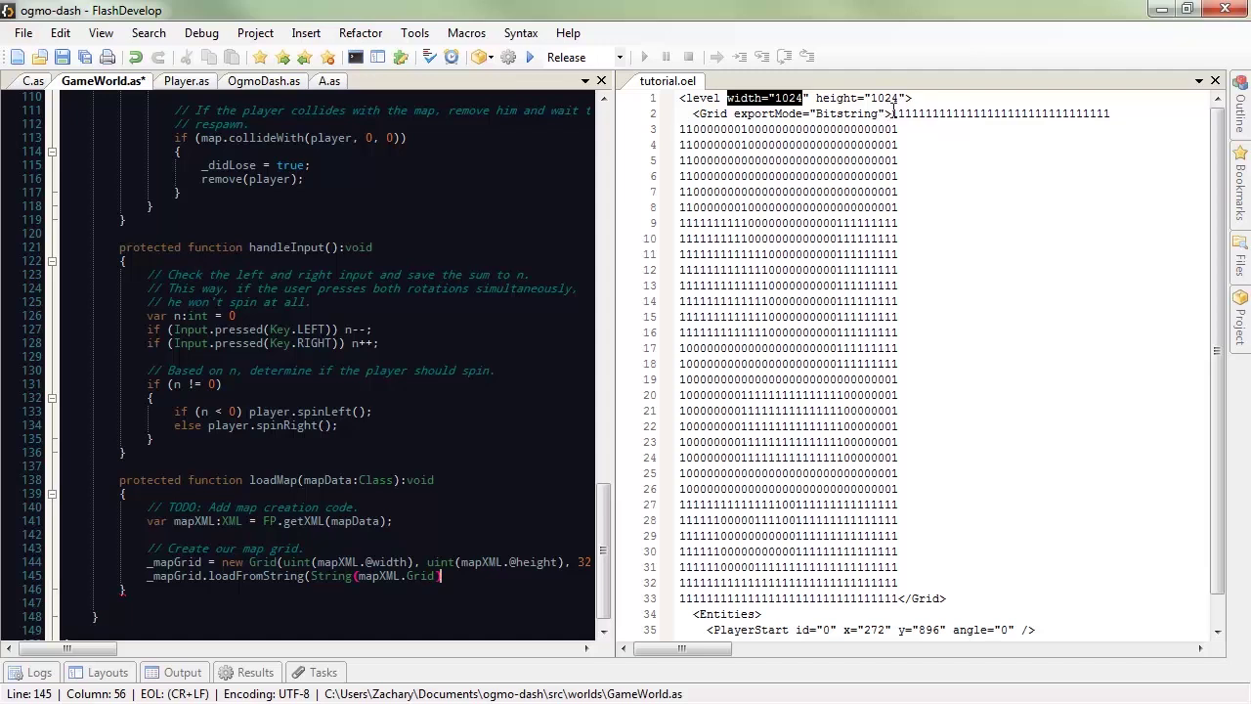
drag(892, 113, 898, 598)
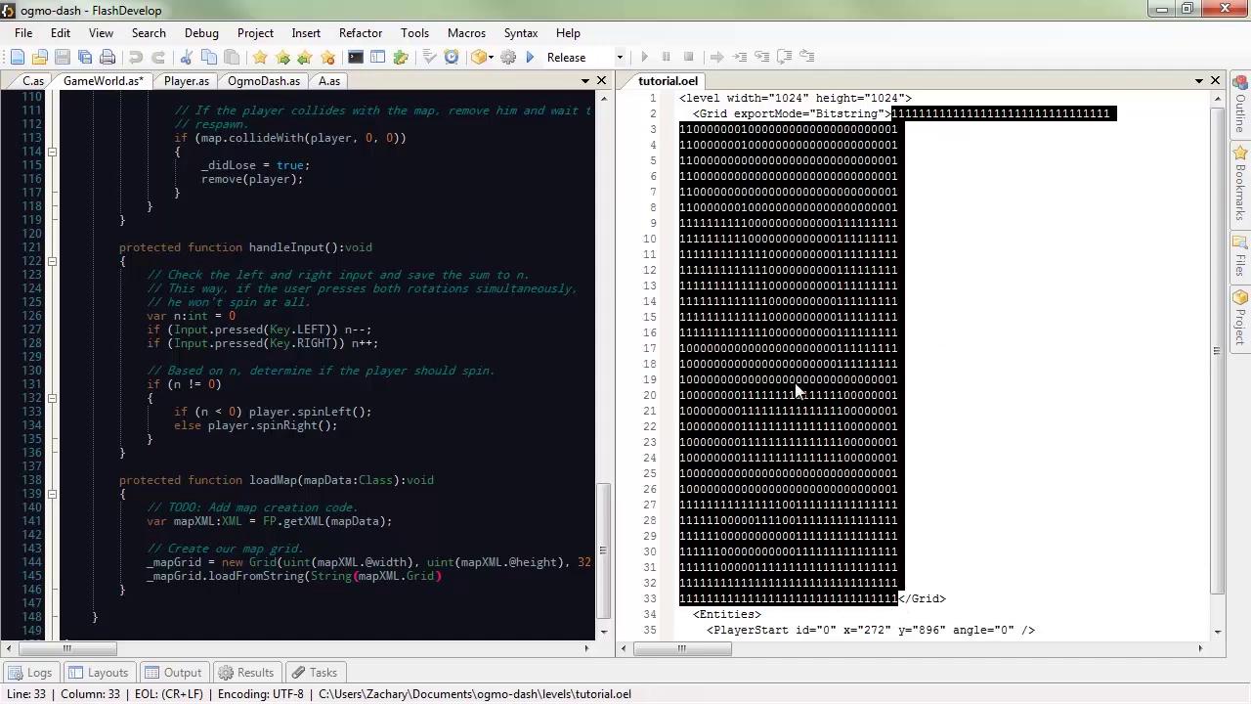
click(487, 577)
text(, )
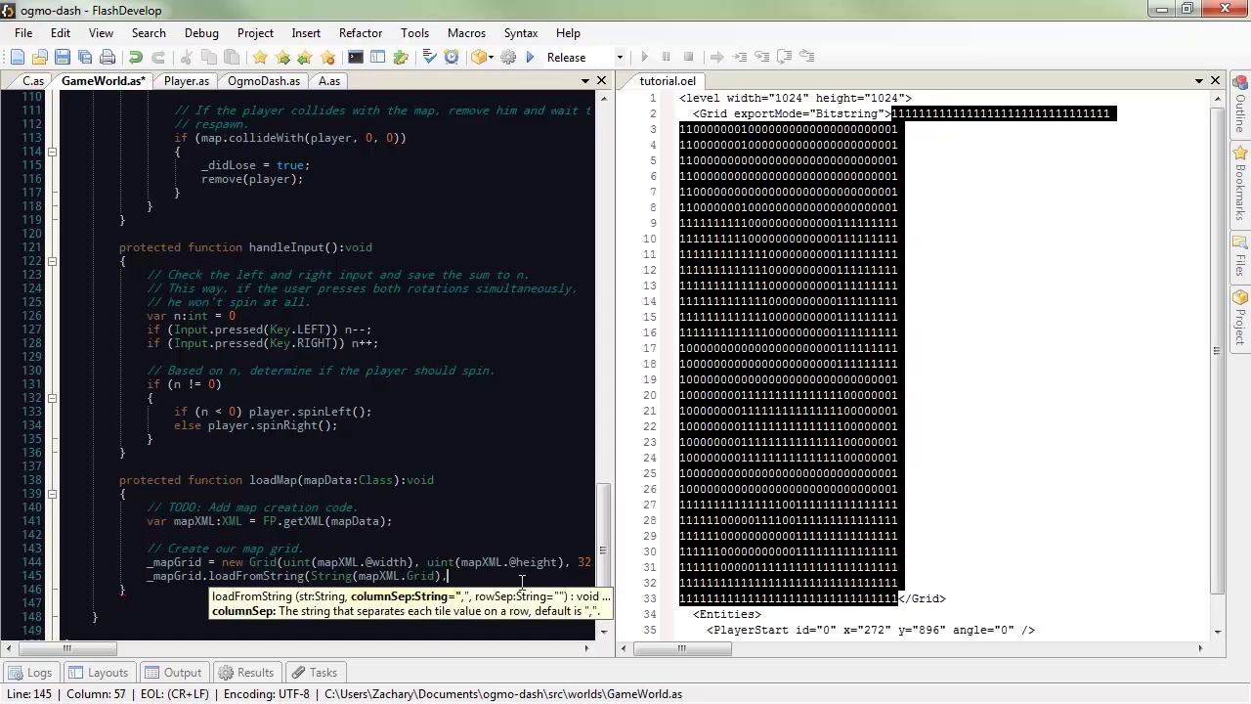
text("", )
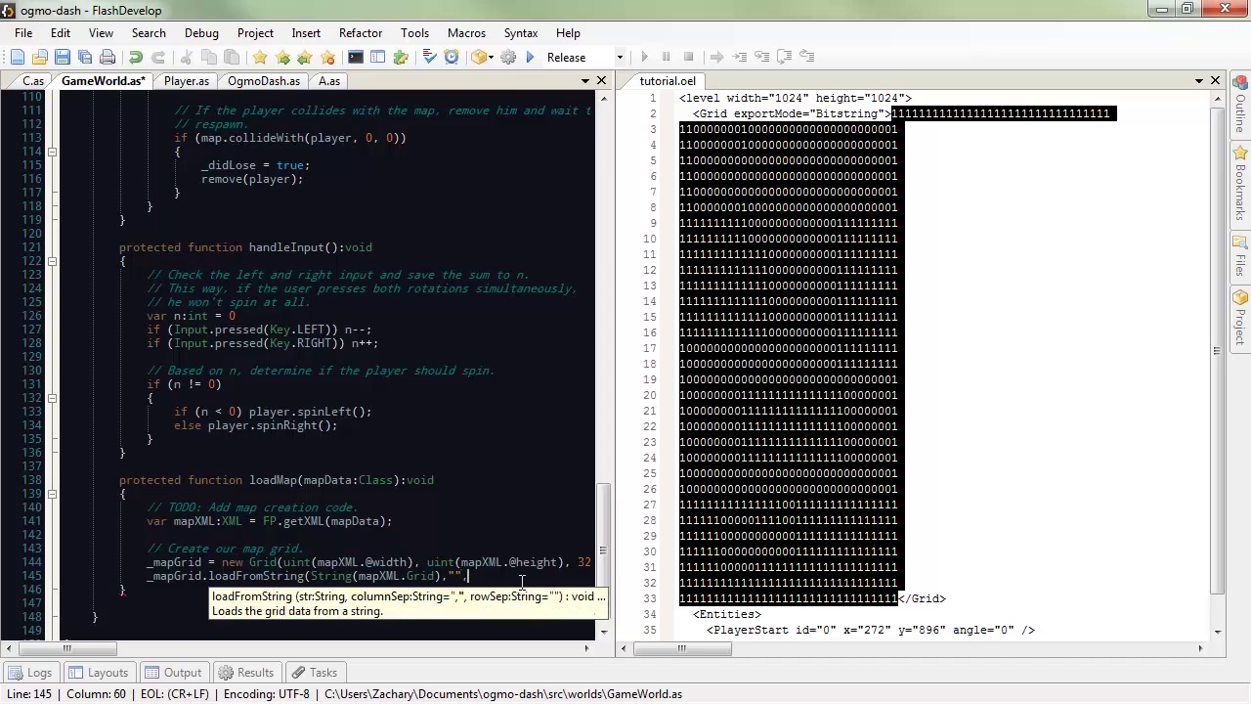
text("\n");)
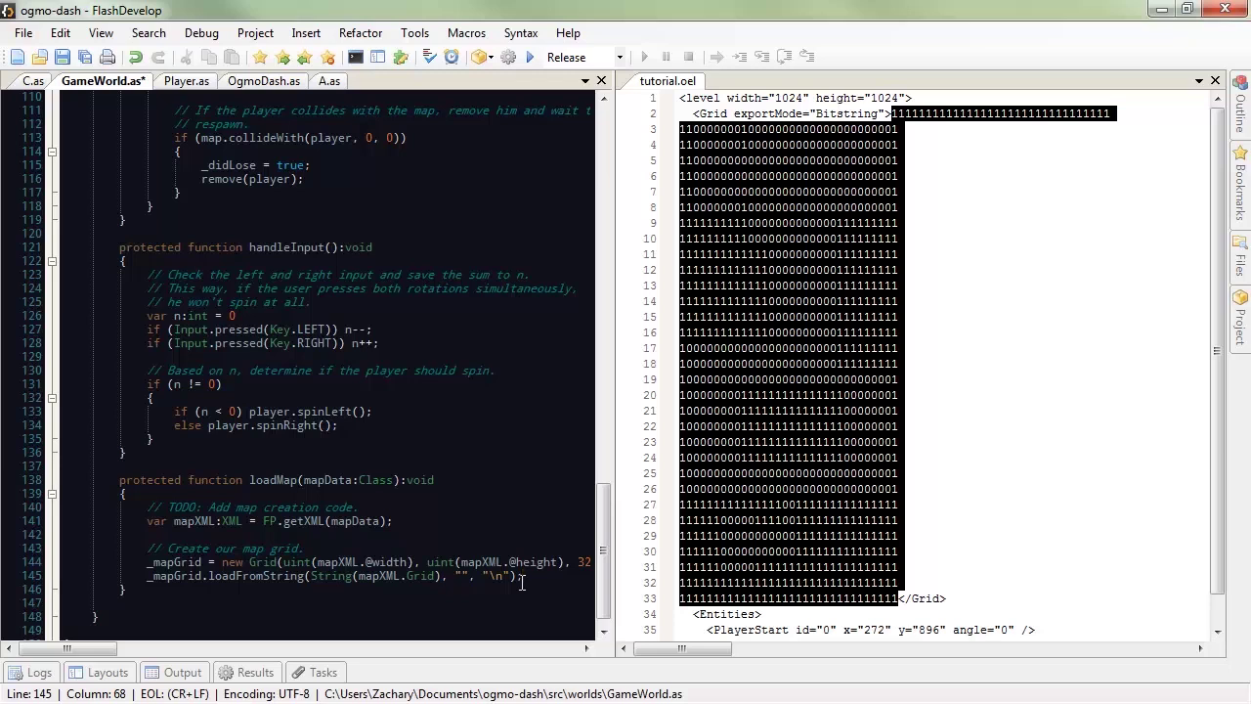
key(Return)
key(Return)
text(// Create a pl)
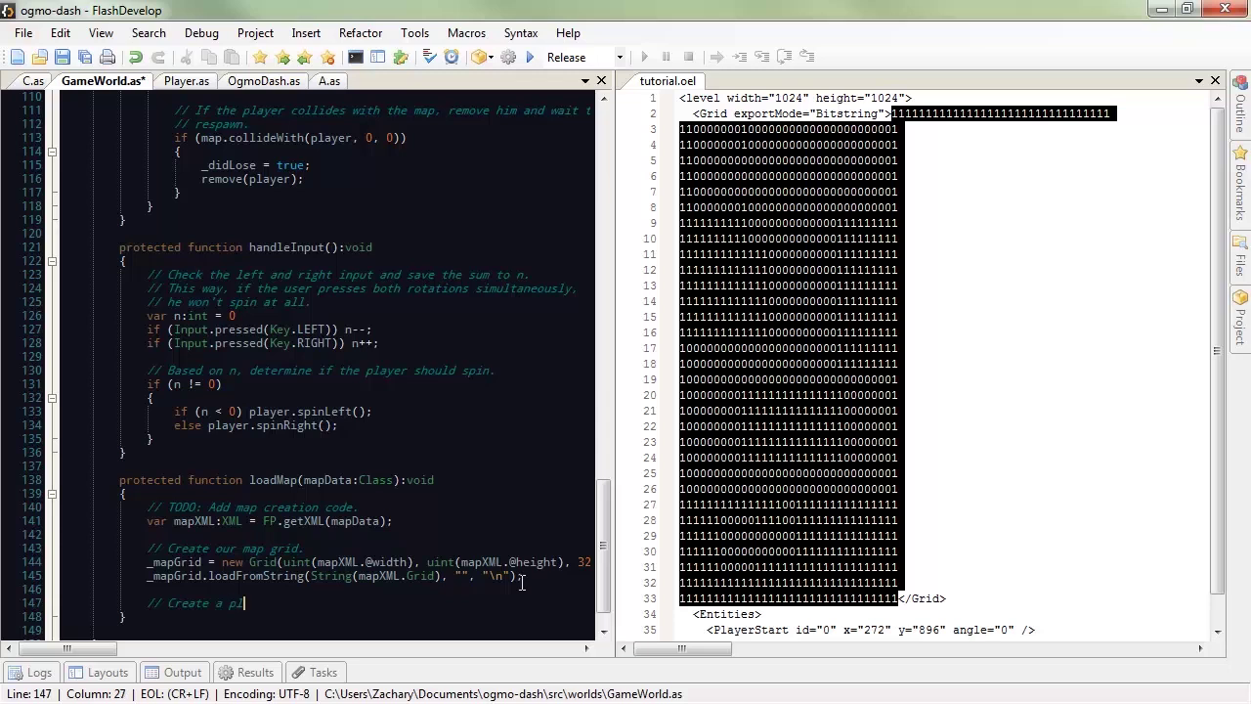
text(ayer at the player start.)
Step: Start player = new Player(int( on a new line below the comment
key(Return)
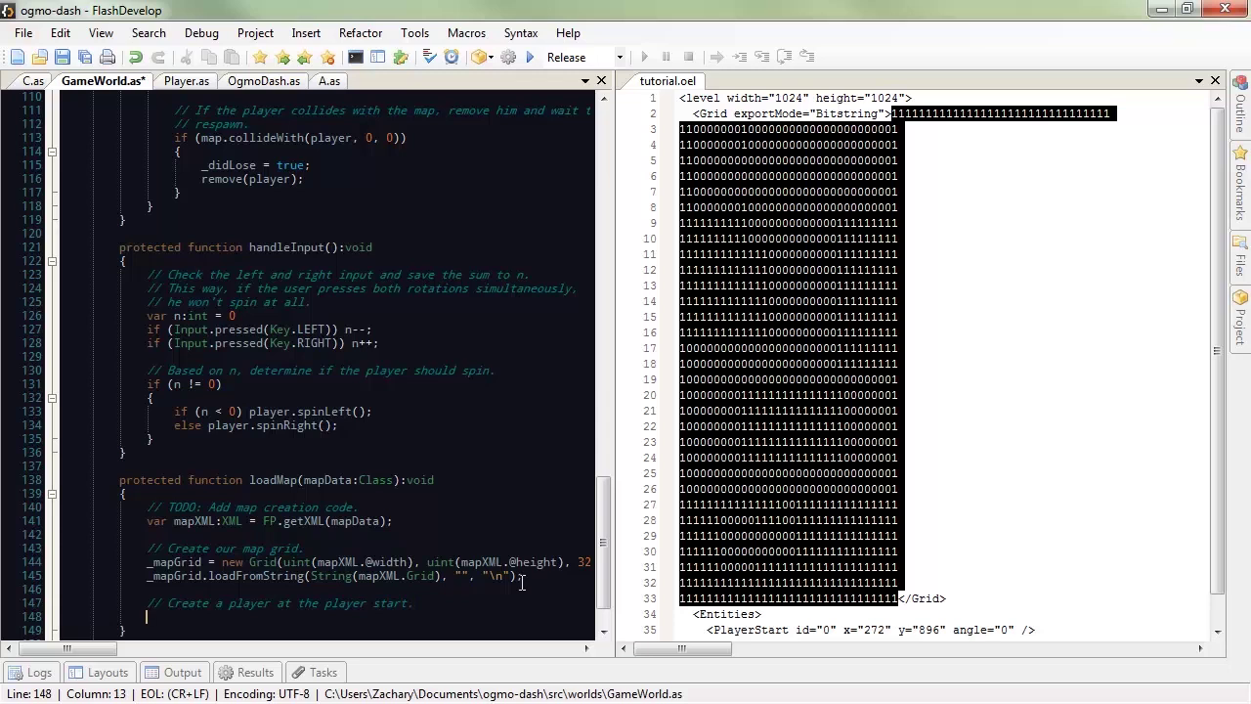
text(pla)
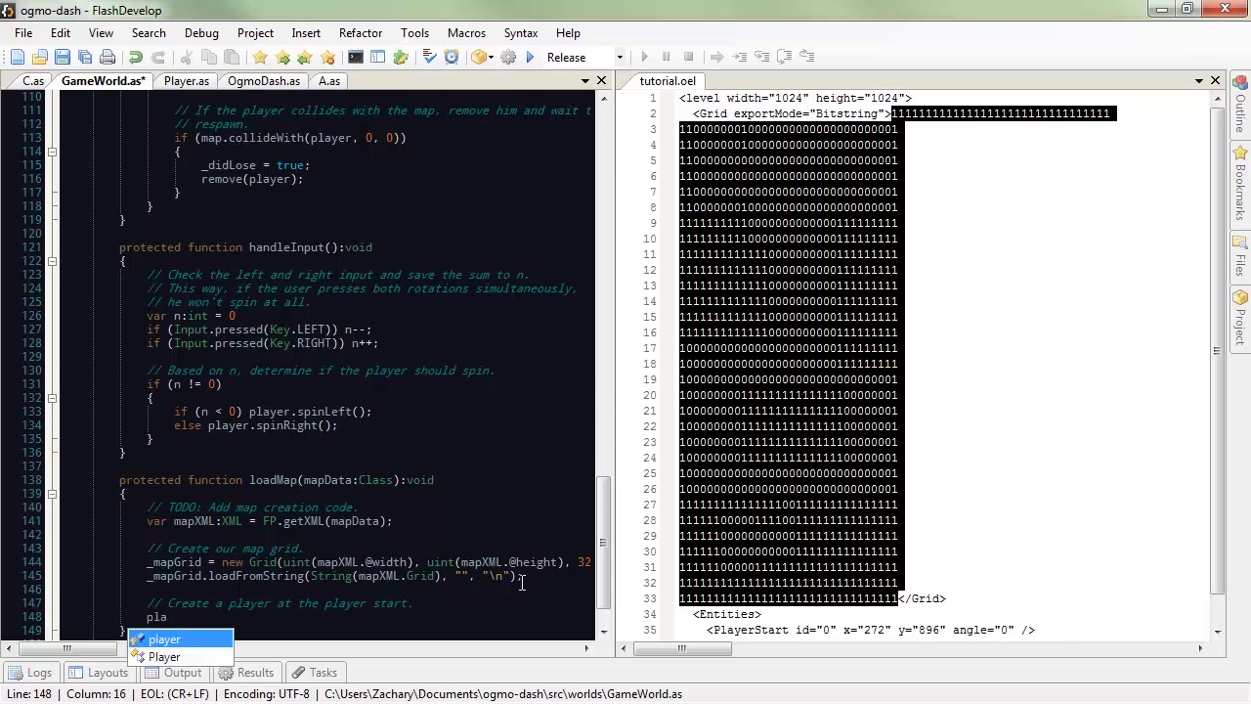
key(Return)
text(= new Pl)
text(ayer)
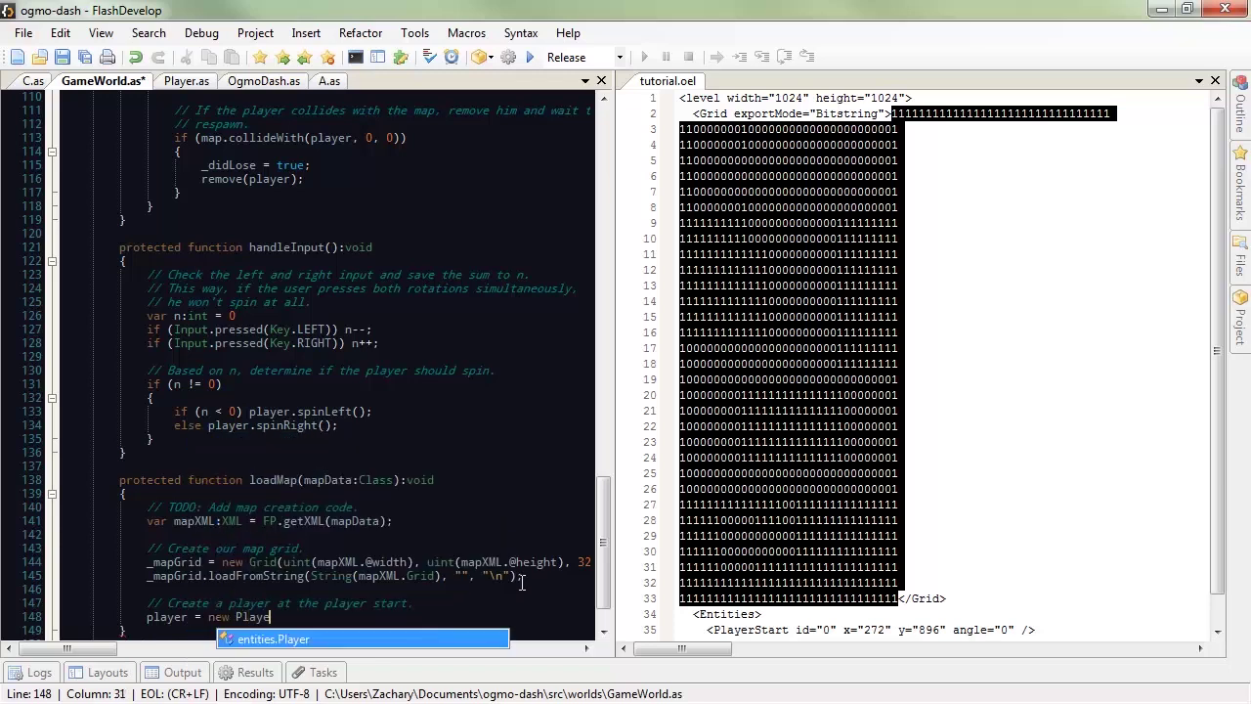
text(()
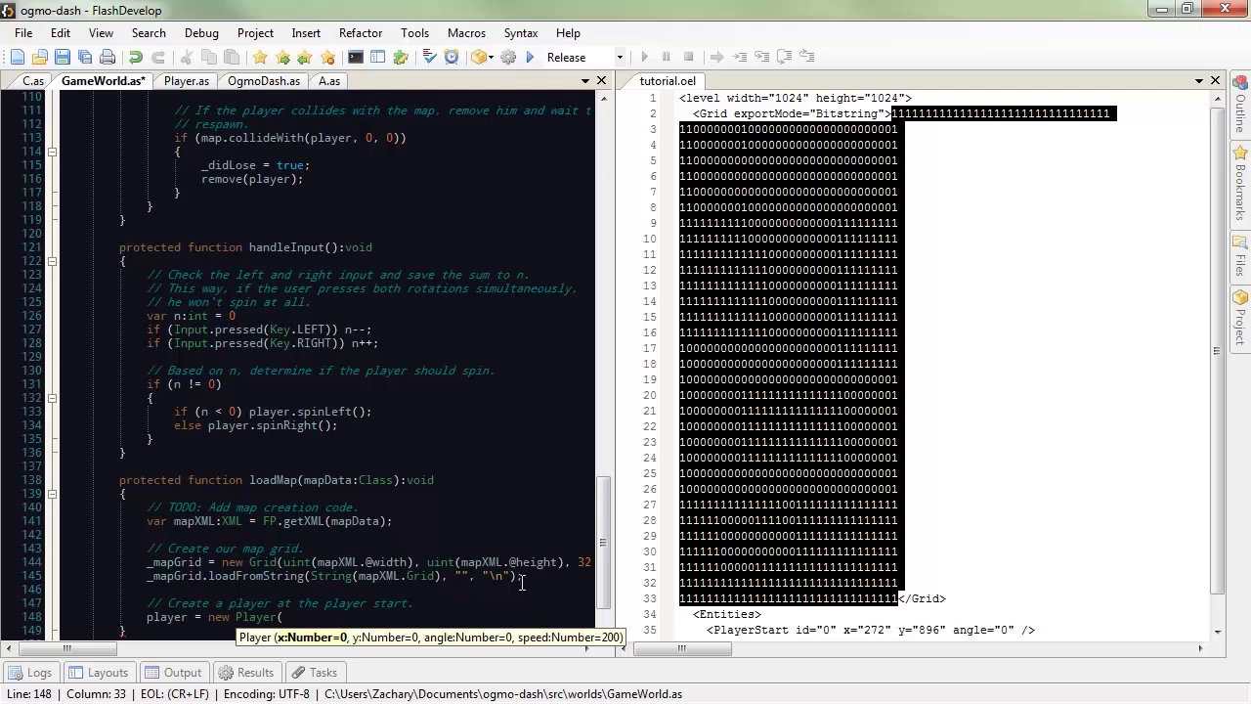
text(int()
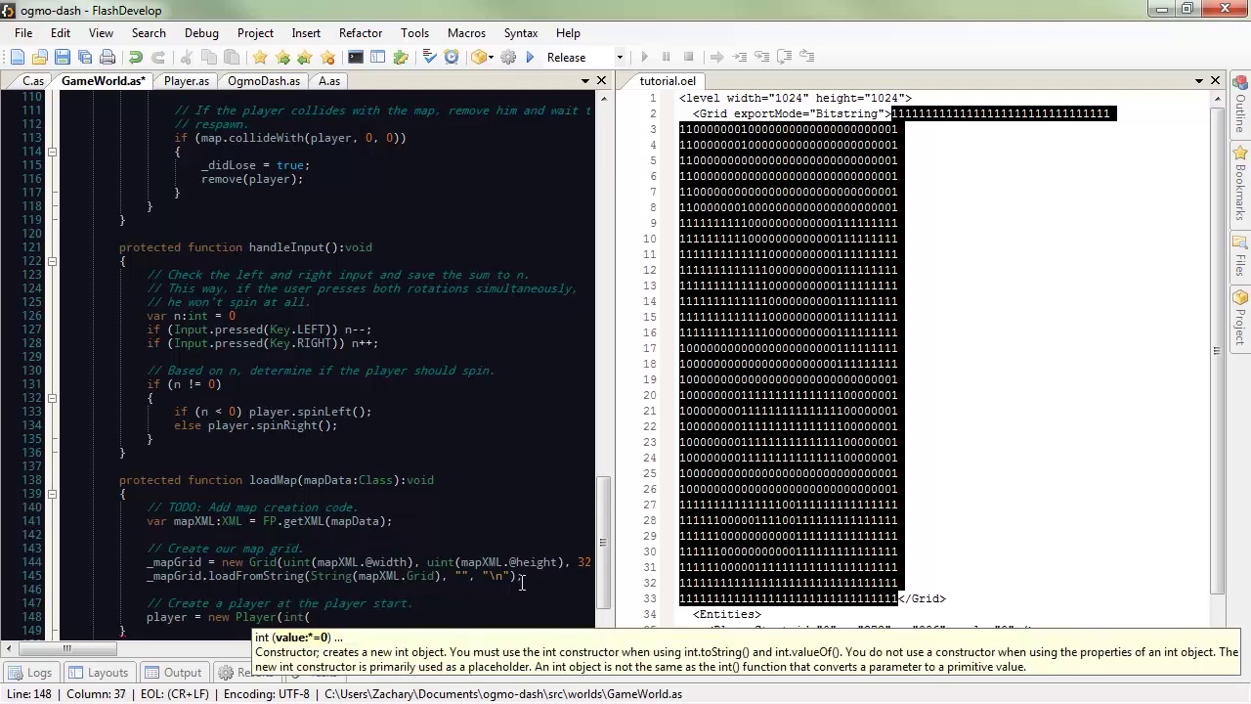
Step: Pass int(mapXML.Entities.PlayerStart.@x) as the first Player argument, using the level file's PlayerStart entry
click(975, 360)
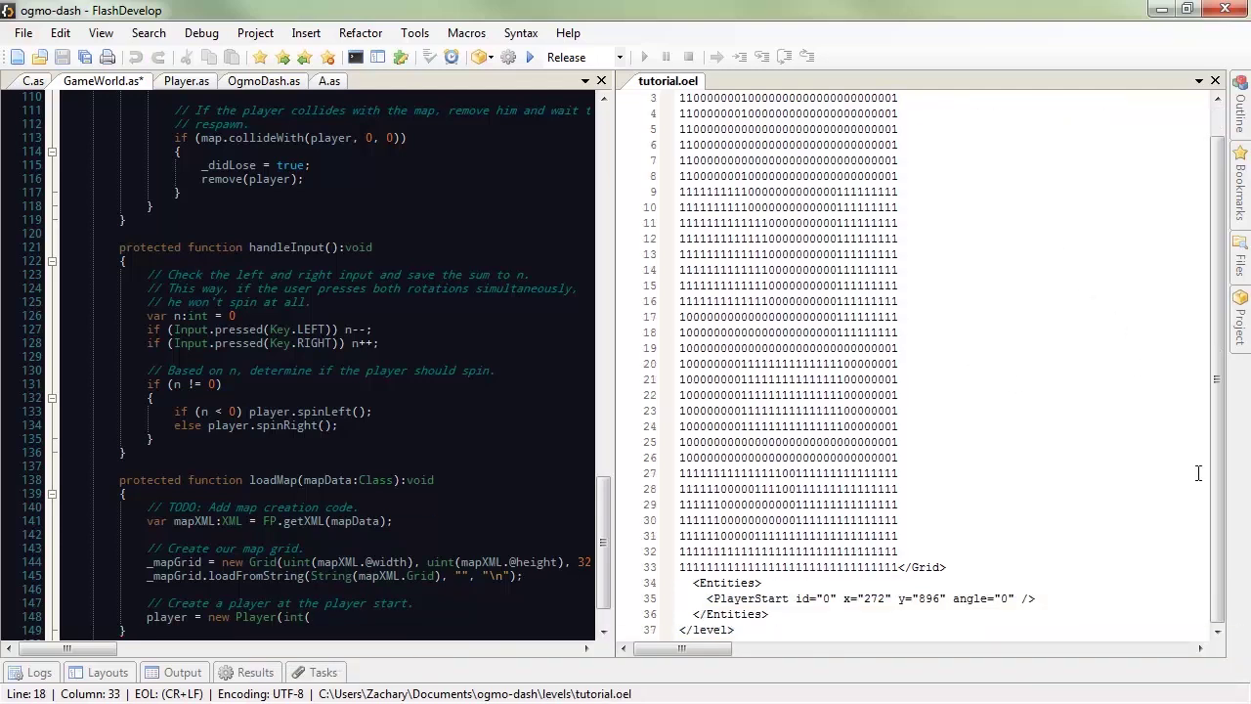
scroll(793, 262, down, 1)
click(356, 622)
text(mapXML.Entities.PlayerStart)
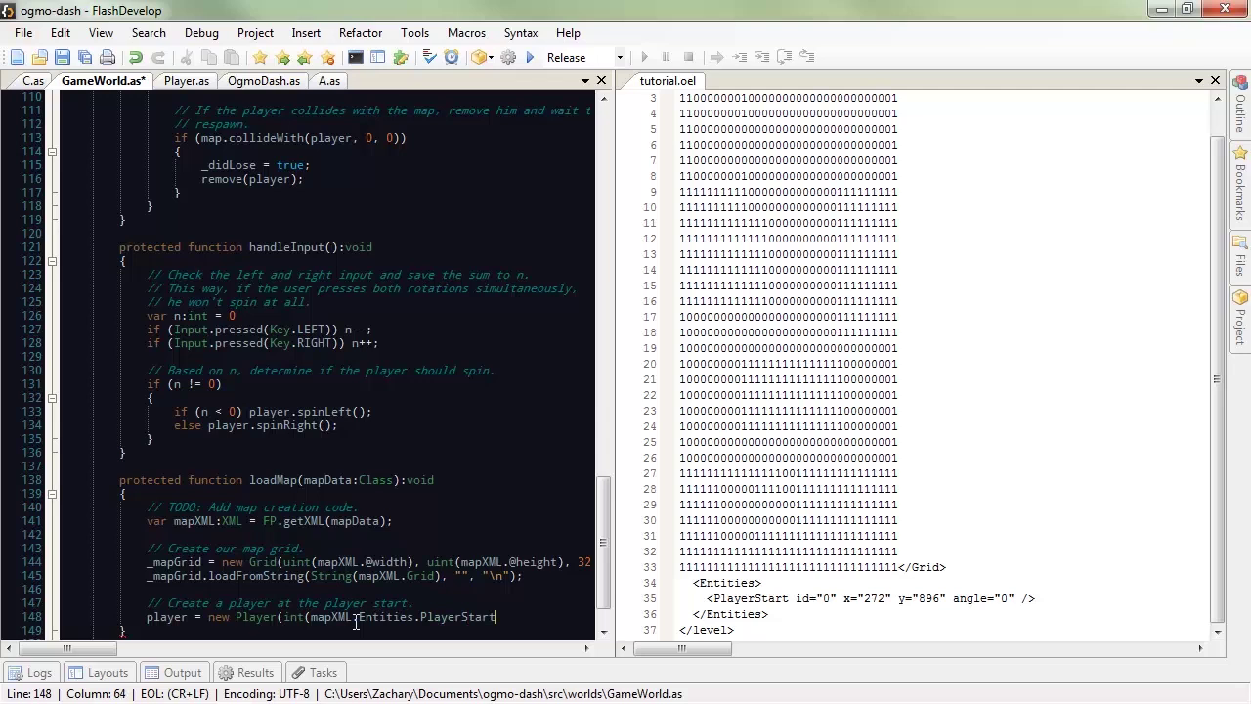
shift+click(281, 617)
key(ctrl+c)
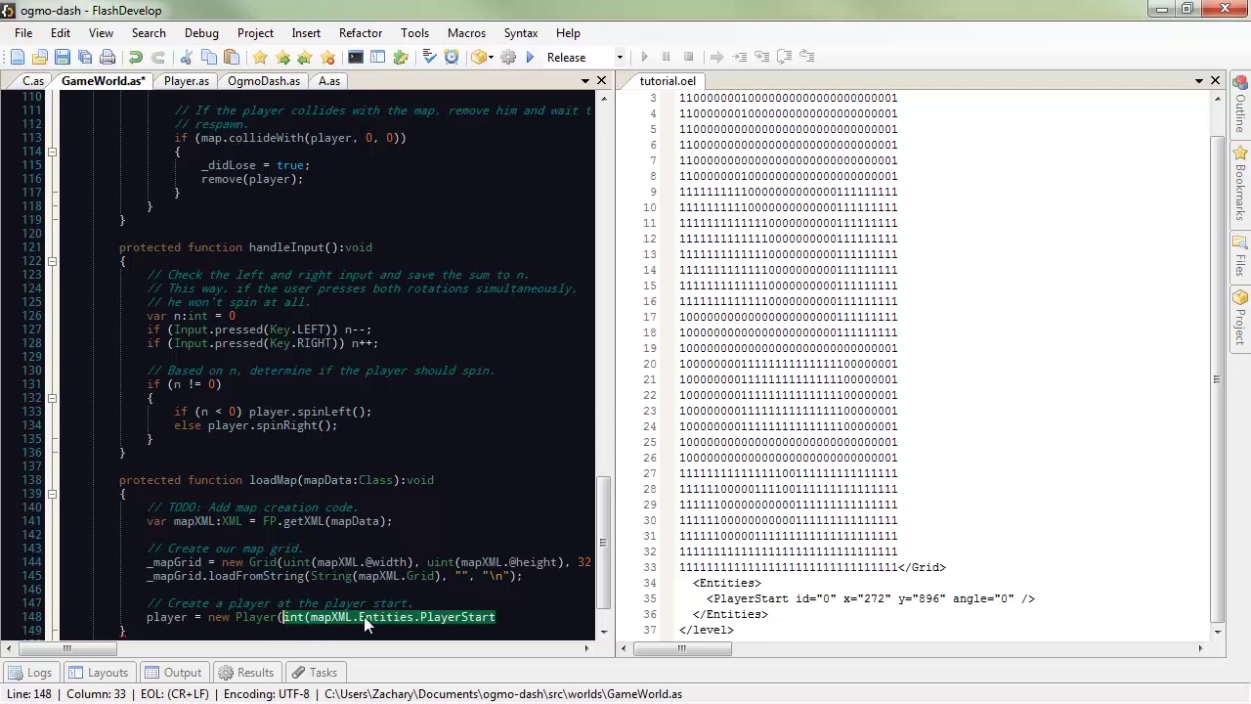
key(End)
text(.@)
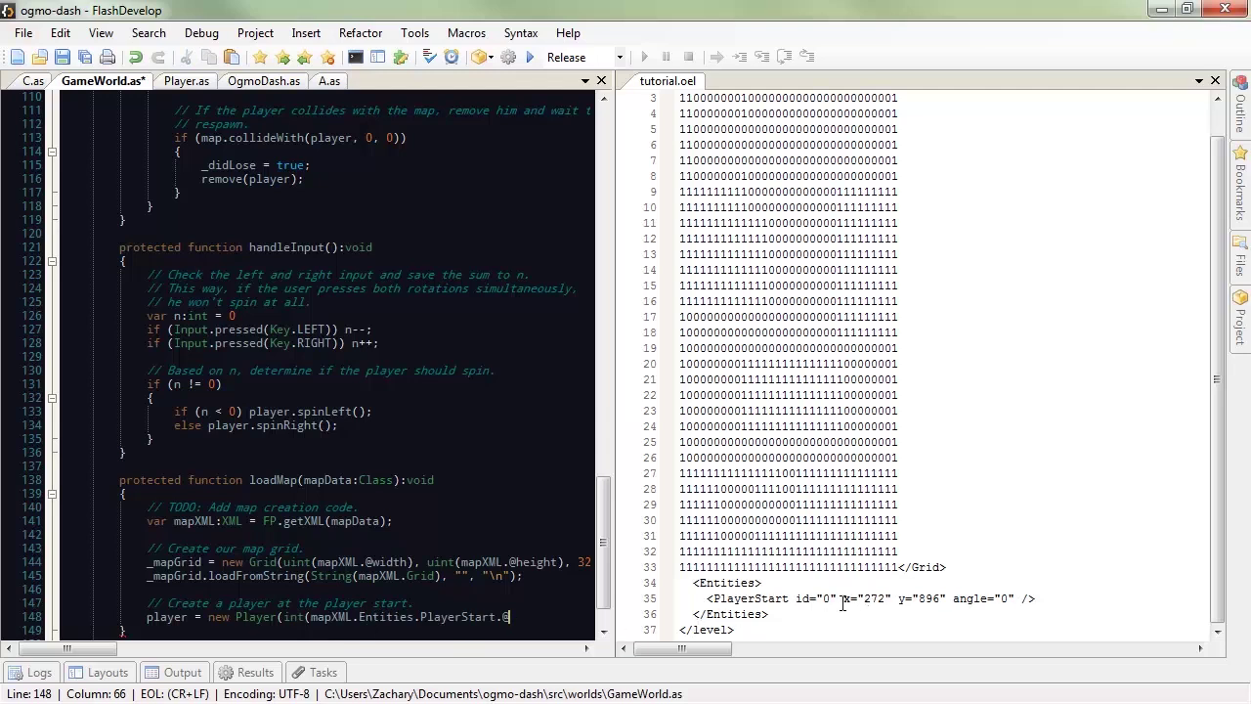
text(x),)
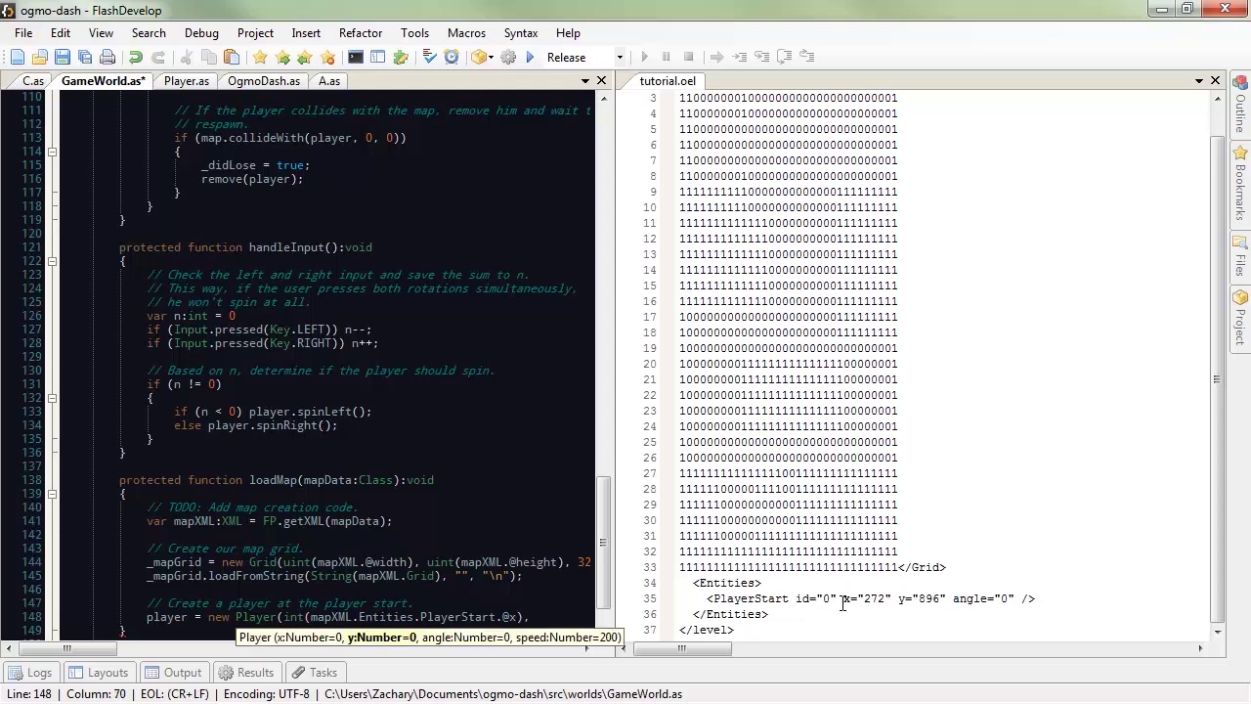
key(ctrl+v)
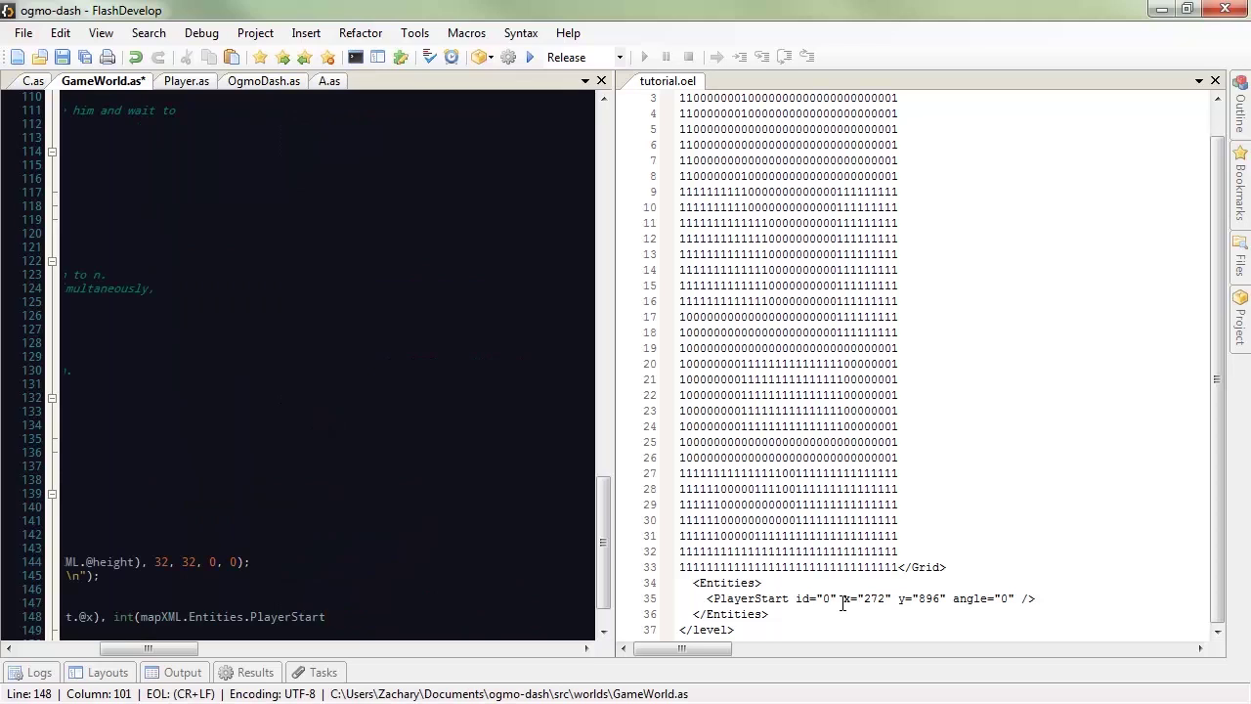
text(.@y),)
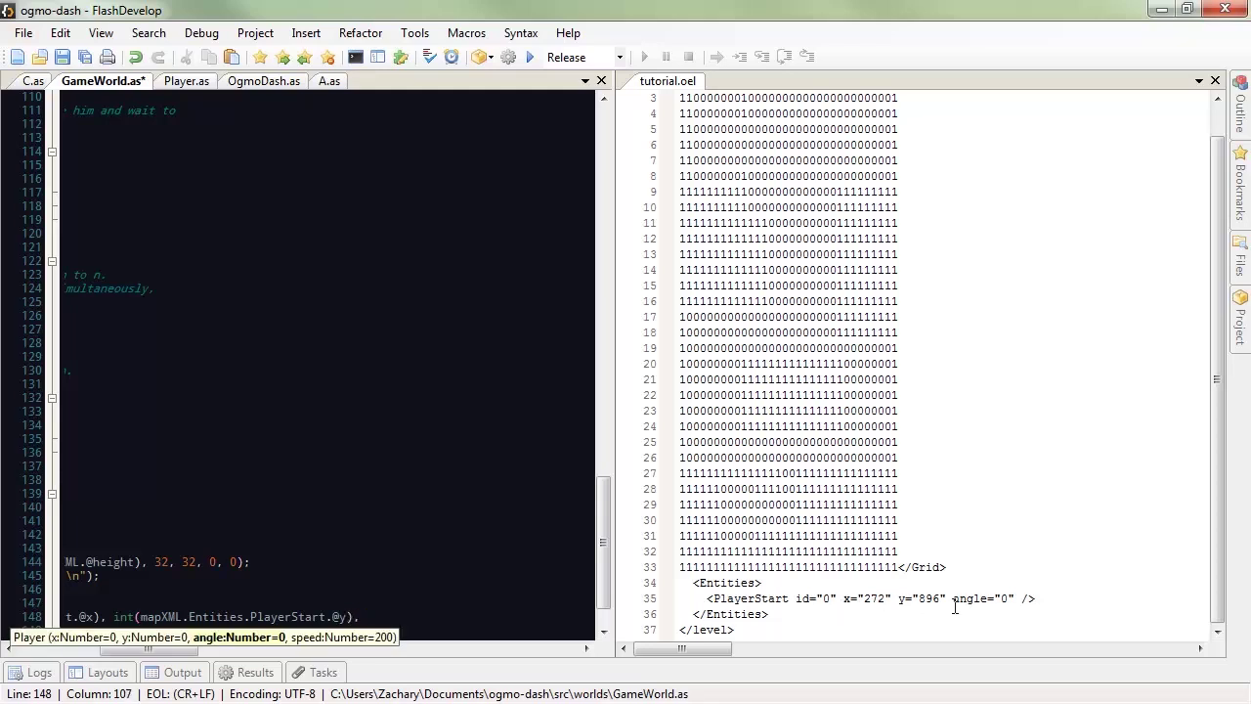
drag(954, 599, 1015, 598)
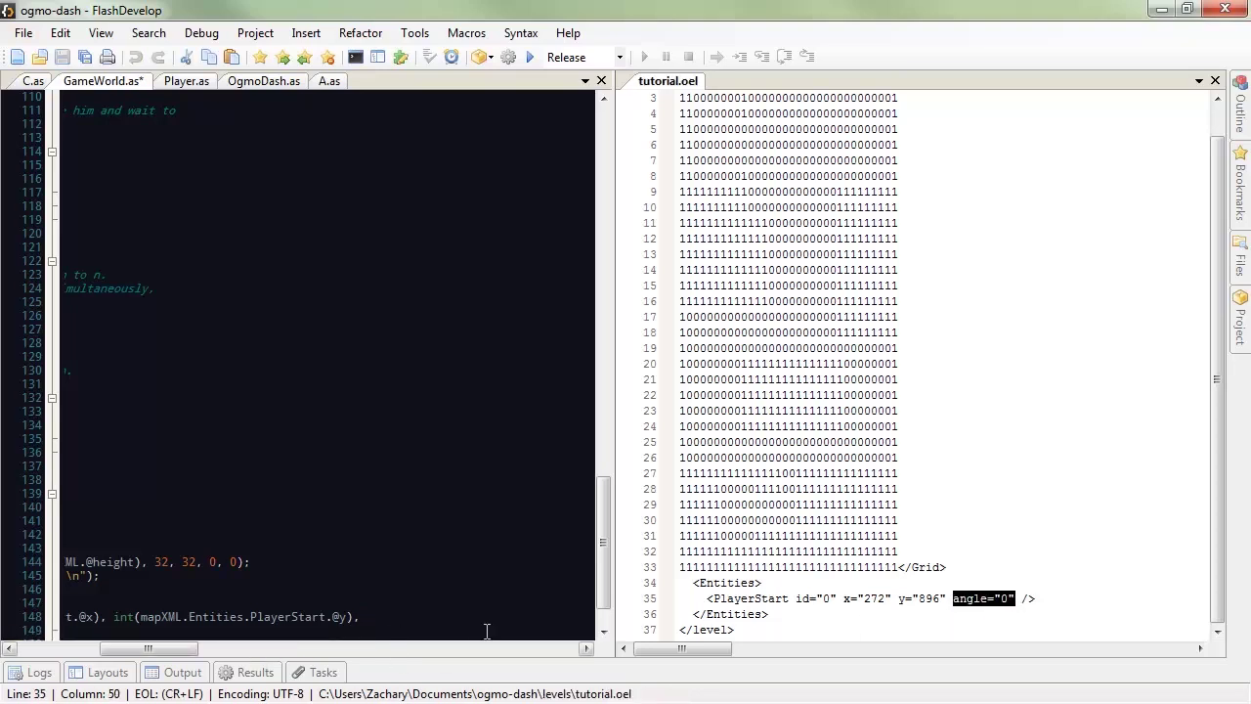
click(430, 605)
drag(59, 648, 147, 648)
click(240, 614)
text(int(mapXML.Entities.PlayerStart)
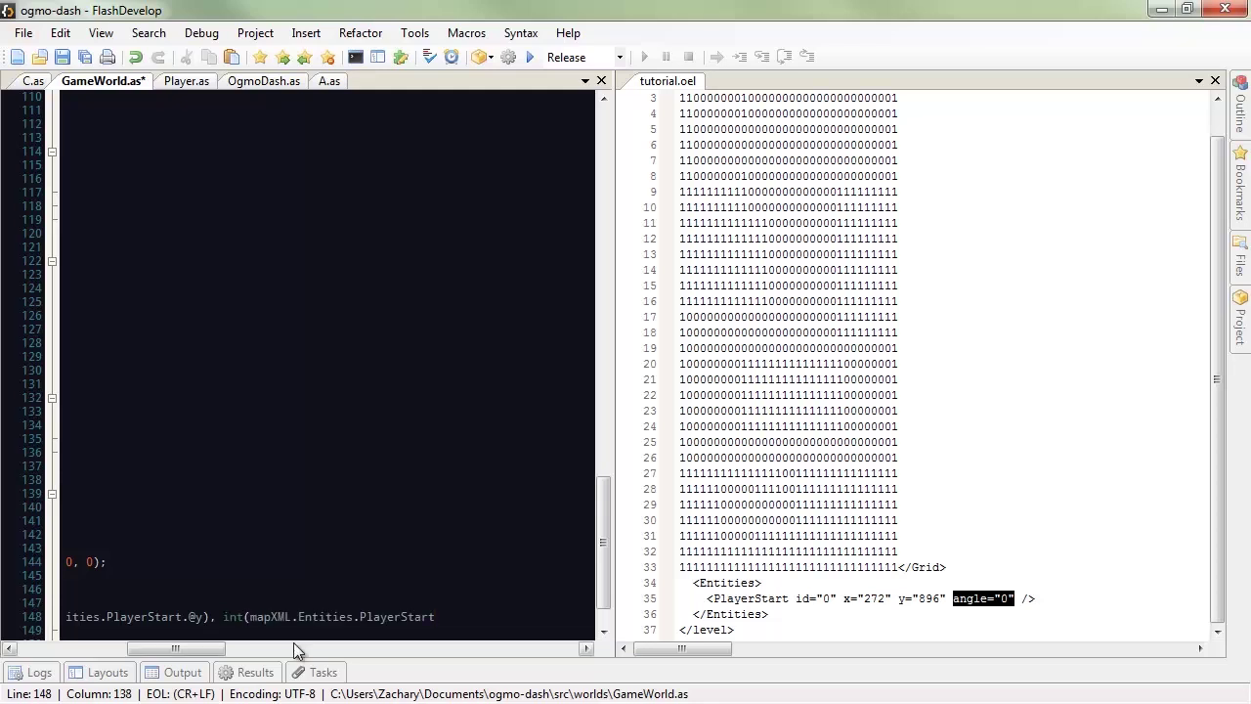
text(.@angle));)
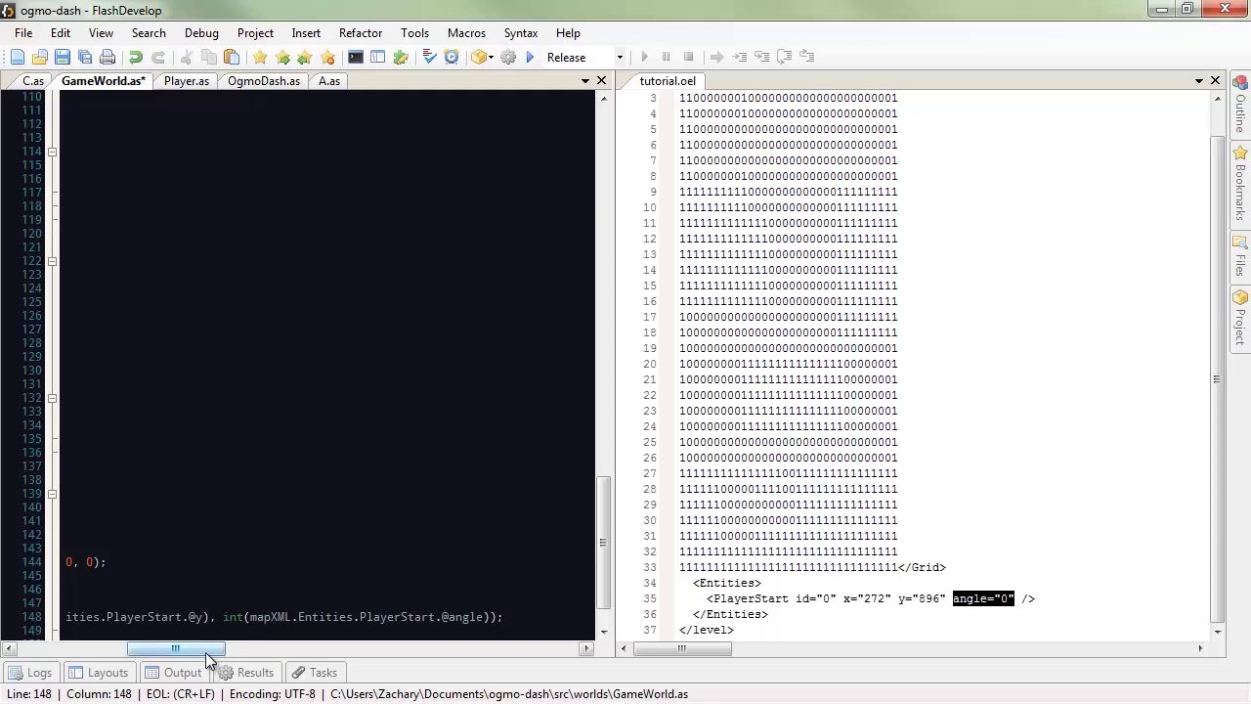
drag(176, 648, 64, 648)
Step: Close the tutorial.oel panel and select the finished map-loading code for review
scroll(219, 528, down, 1)
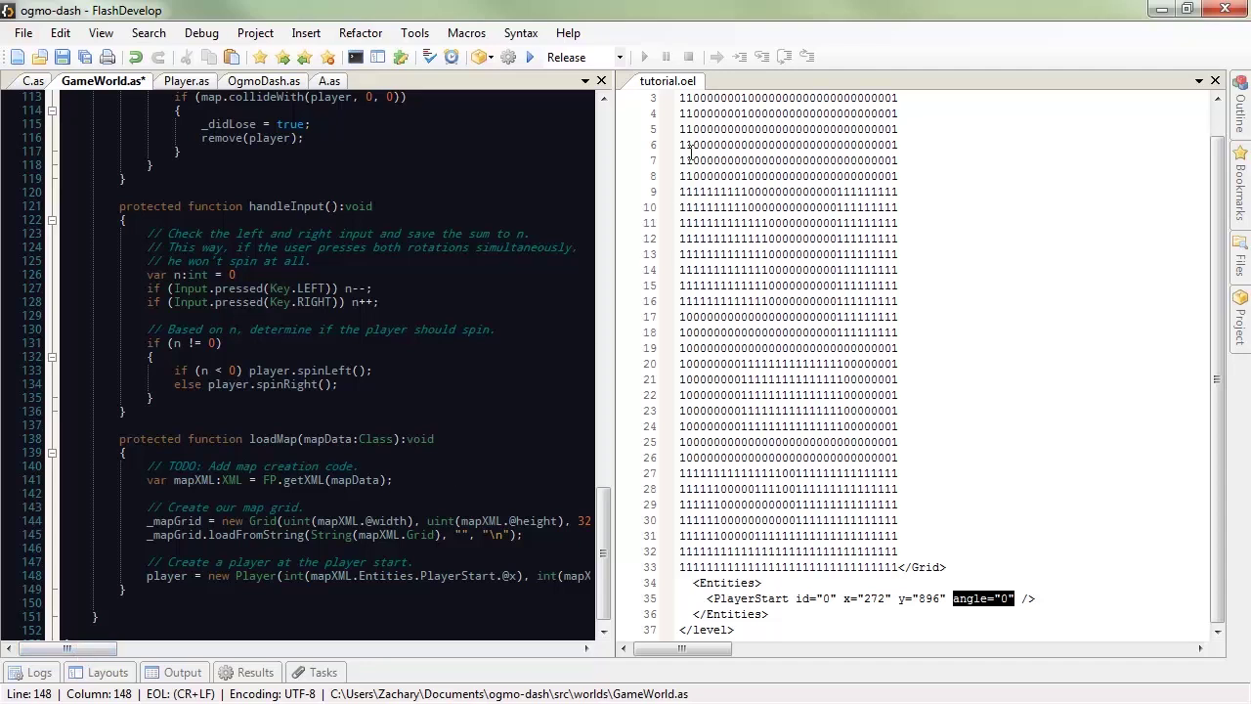
middle_click(692, 84)
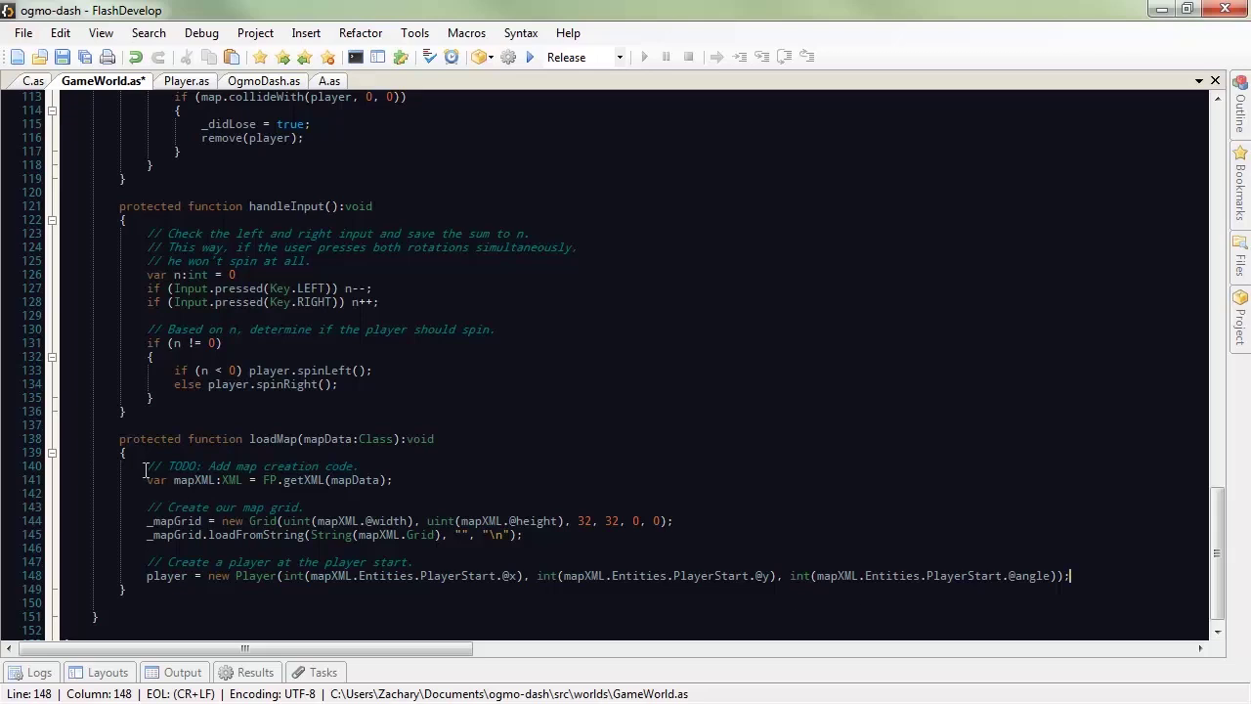
drag(147, 468, 1095, 581)
Step: Save GameWorld.as and build and run the ogmo-dash project with Test Project
key(ctrl+s)
click(798, 442)
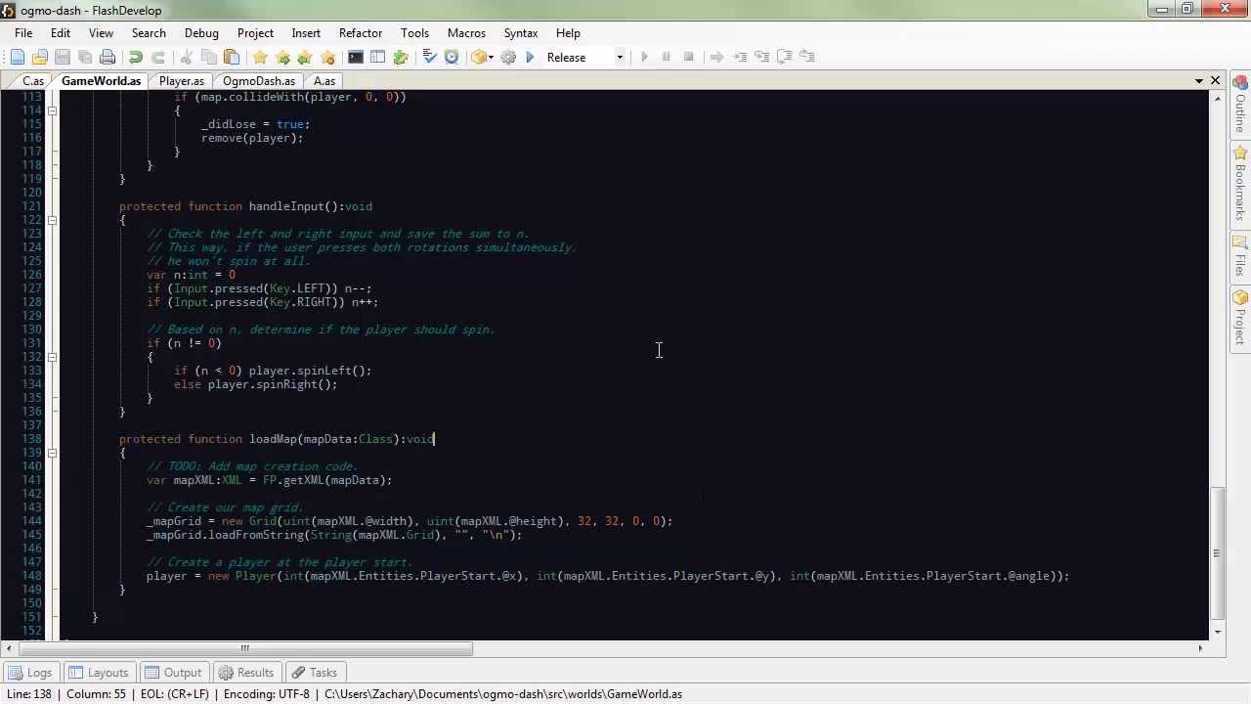
click(532, 58)
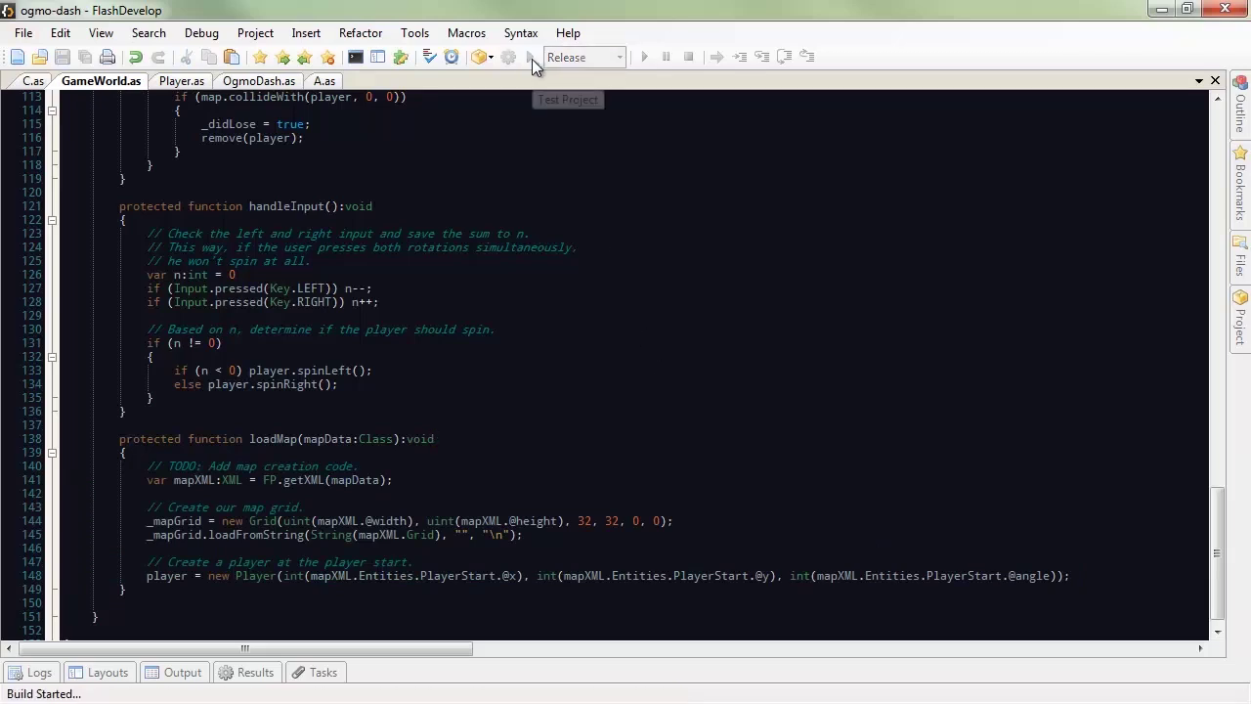